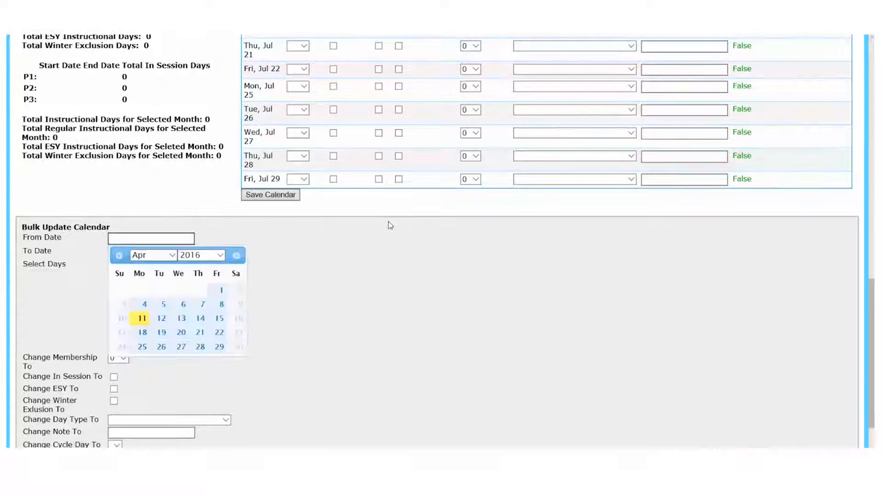
# Step: Set the bulk update's date range from 07/01/2016 to 06/30/2017
pyautogui.write('/01/2016')
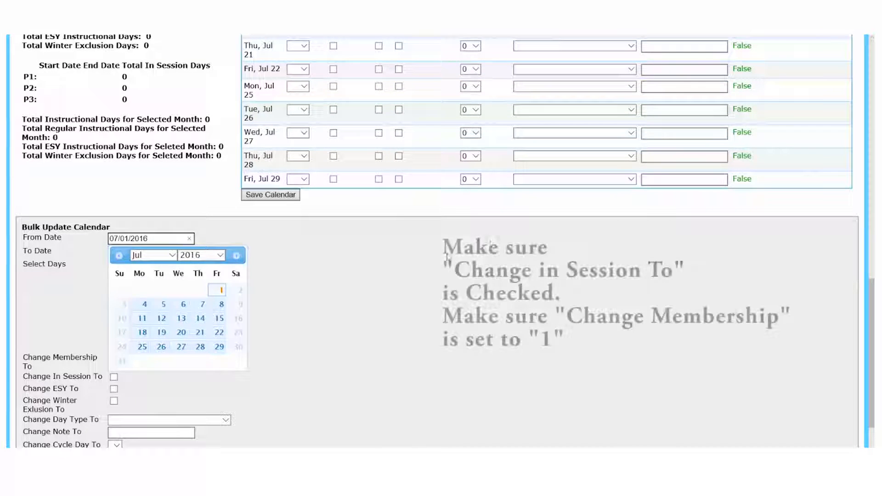
pyautogui.press('Tab')
pyautogui.write('06/30/2001')
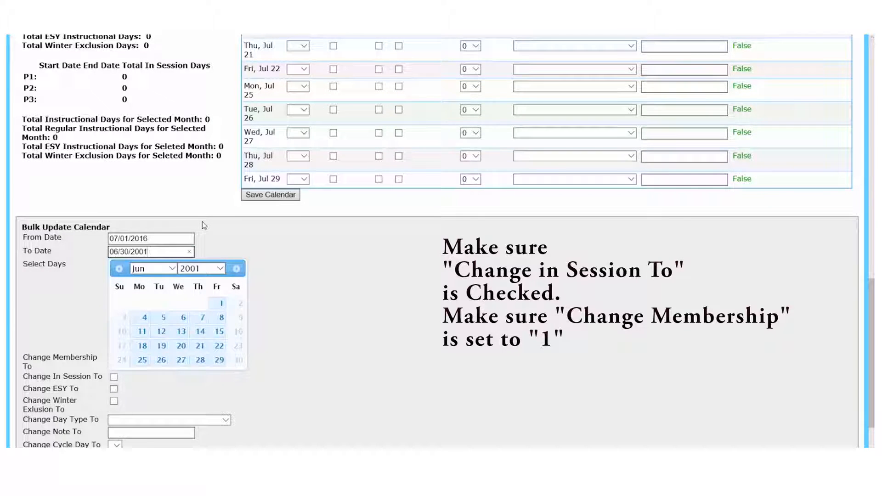
pyautogui.press('BackSpace')
pyautogui.press('BackSpace')
pyautogui.press('BackSpace')
pyautogui.write('01')
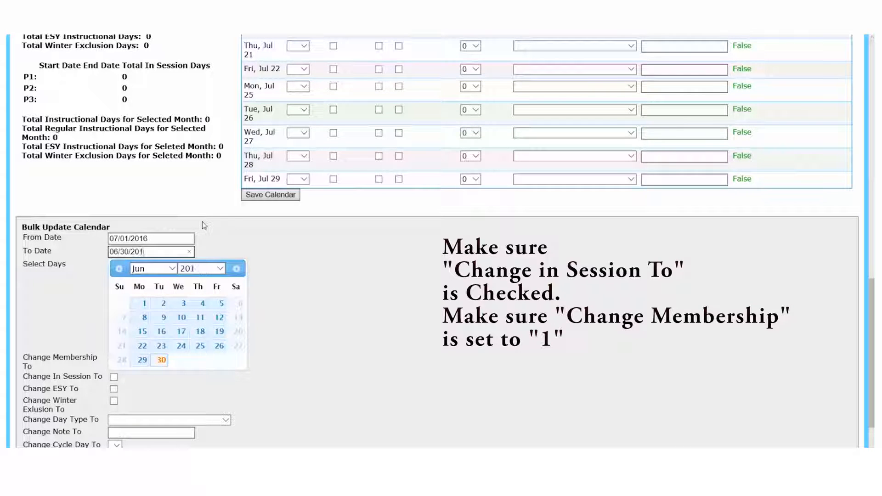
pyautogui.write('7')
pyautogui.click(208, 222)
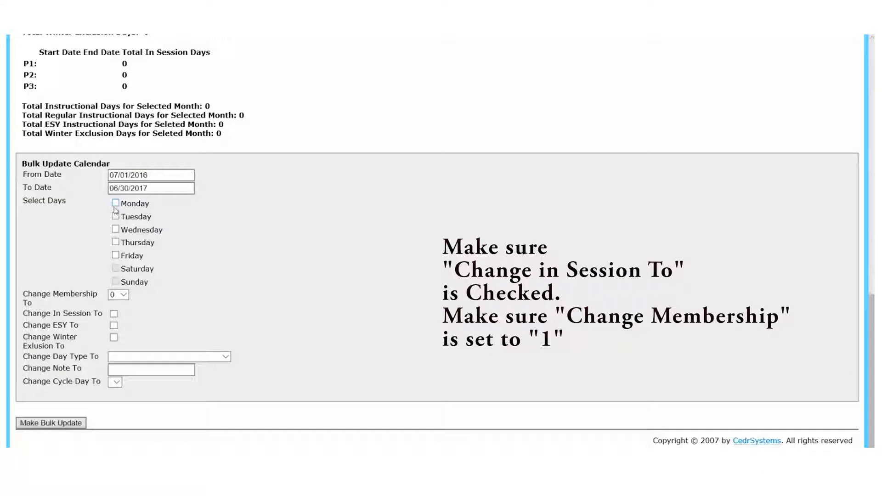
# Step: Include every weekday from Monday through Friday in the bulk update
pyautogui.click(115, 204)
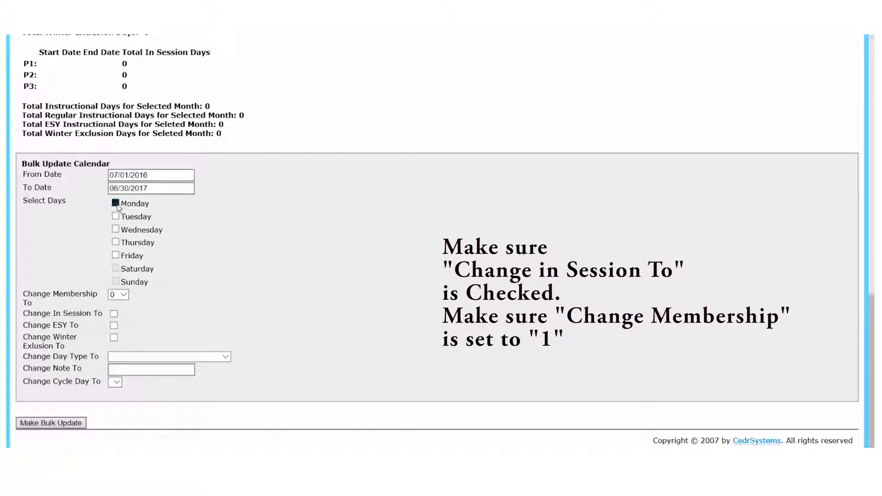
pyautogui.click(115, 229)
pyautogui.click(115, 242)
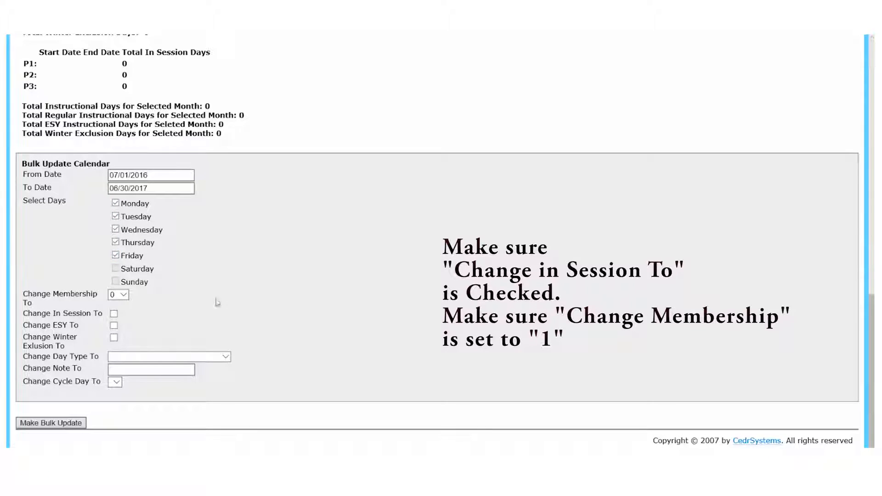
# Step: Set the bulk update's membership to 1 with In Session enabled, then run it and dismiss the alert
pyautogui.click(120, 295)
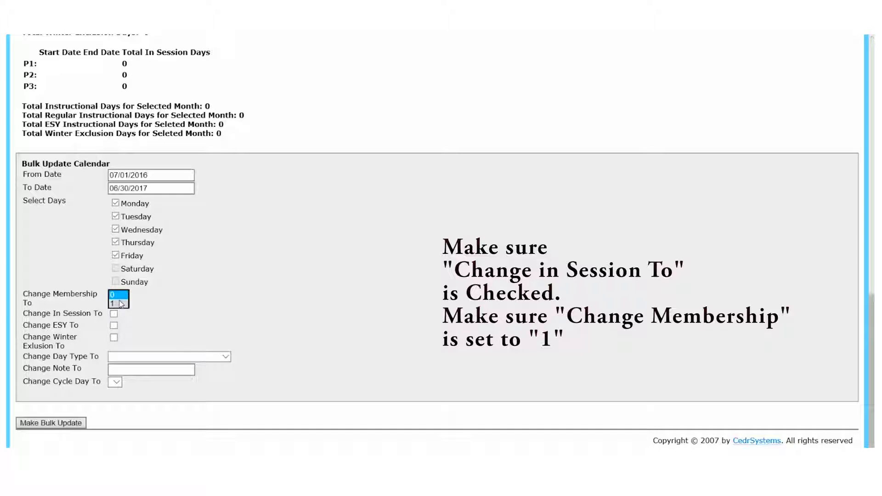
pyautogui.click(336, 334)
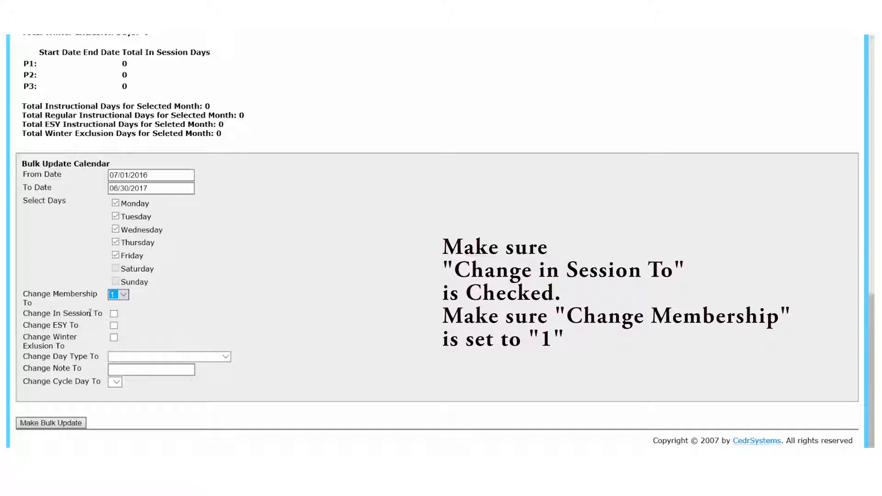
pyautogui.click(114, 314)
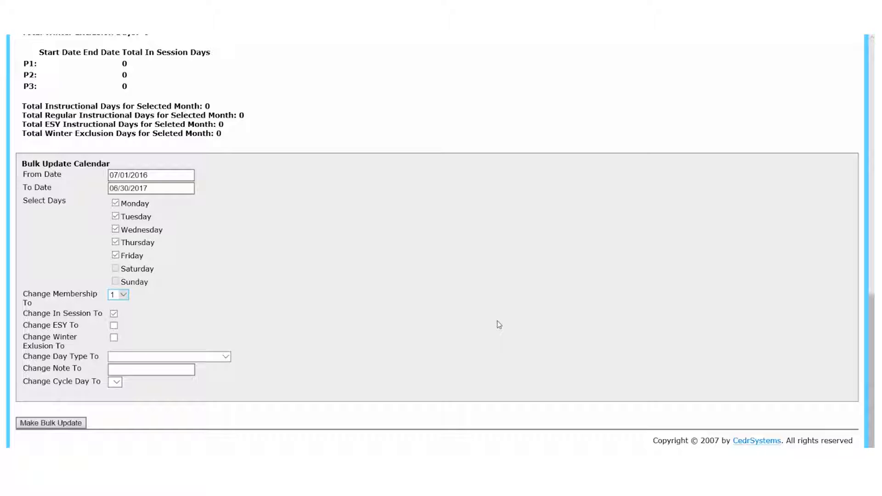
pyautogui.click(57, 423)
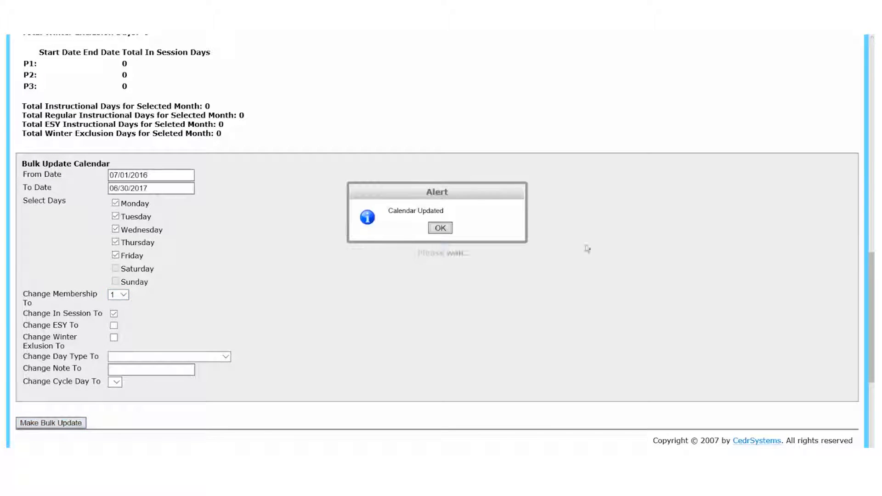
pyautogui.click(440, 228)
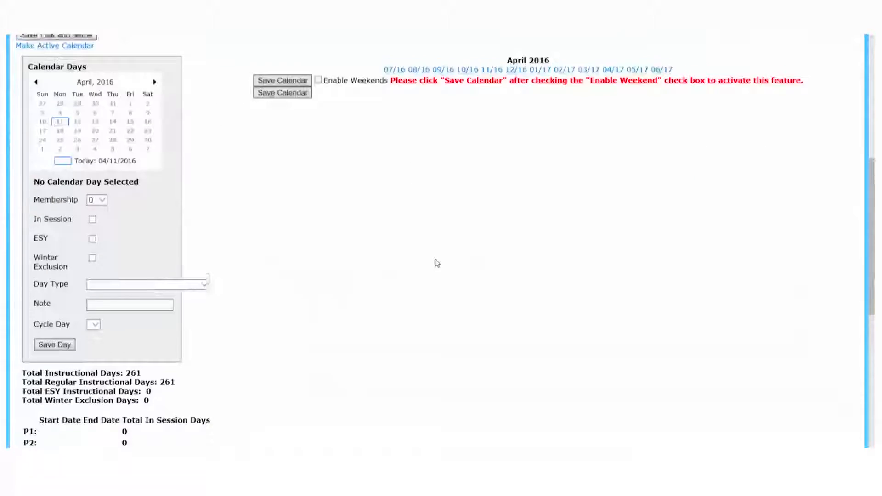
# Step: Check the In Session and Membership values of the daily entries for July and August 2016
pyautogui.click(393, 145)
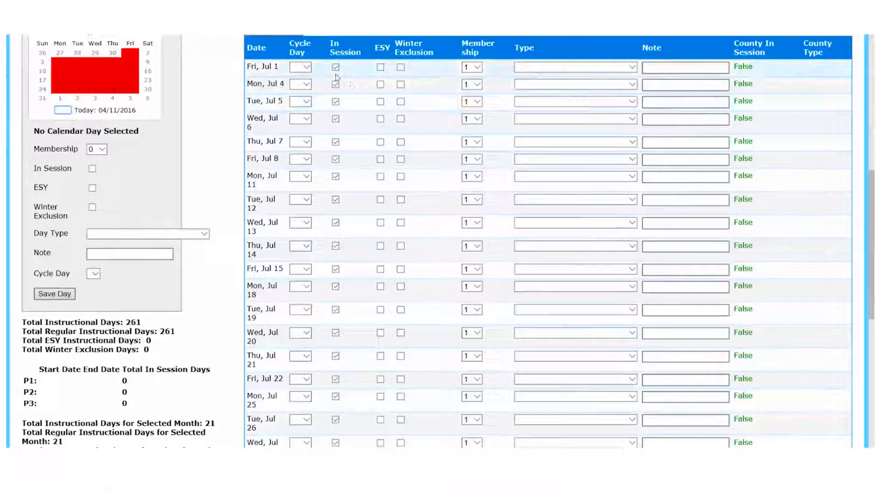
pyautogui.scroll(-2, 469, 75)
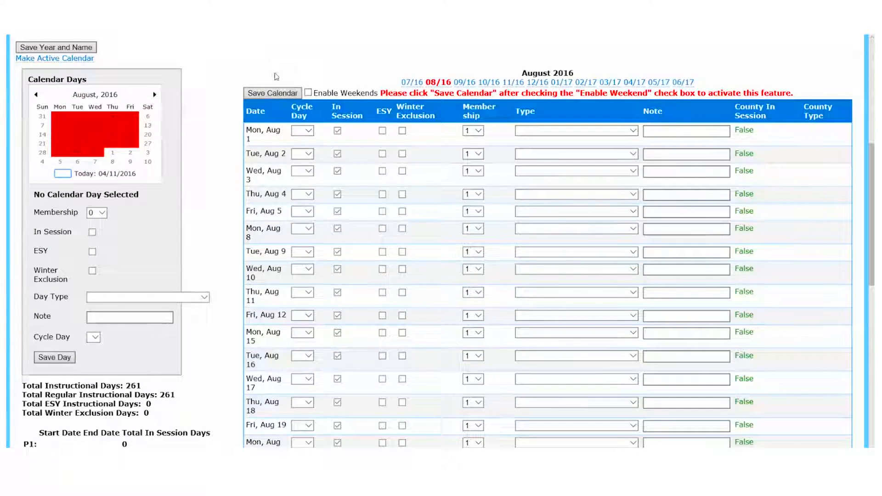
pyautogui.scroll(4, 282, 88)
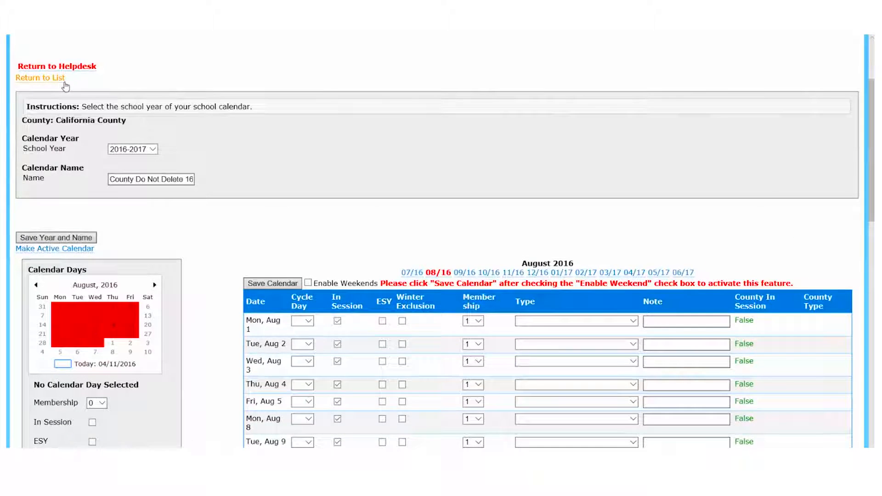
# Step: Return to the calendar list and start copying County Do Not Delete 16-17 to California County District
pyautogui.click(64, 79)
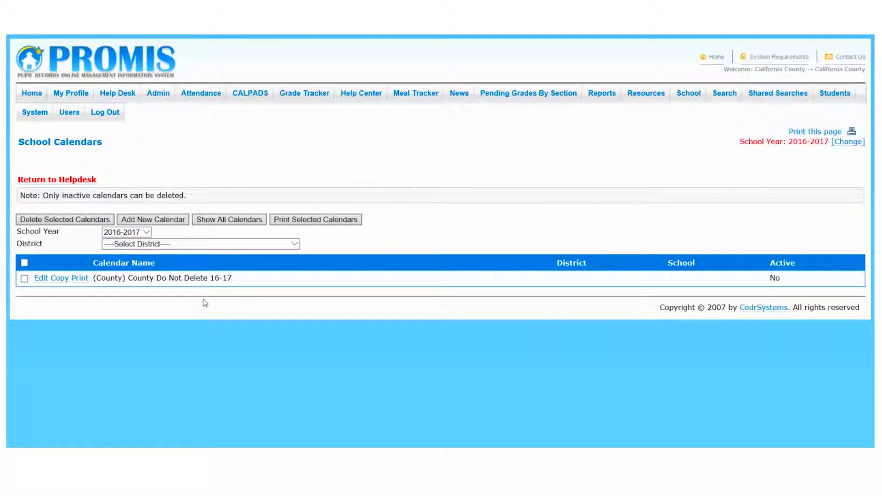
pyautogui.click(59, 280)
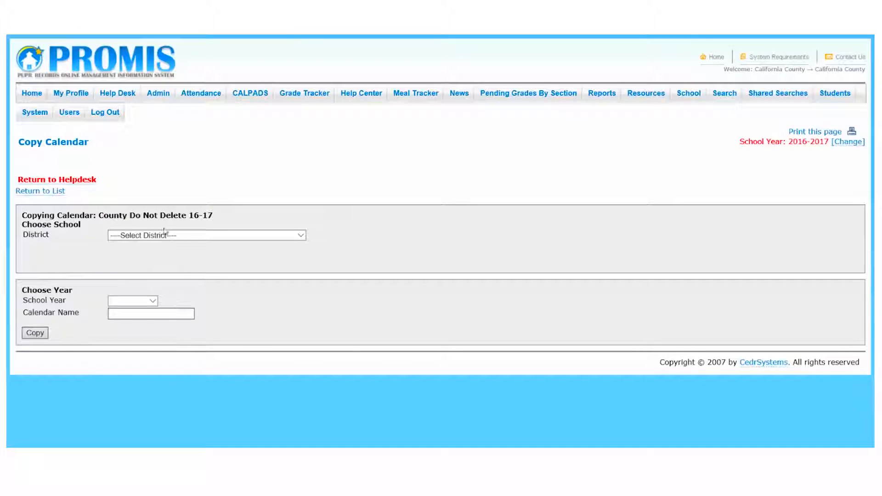
pyautogui.click(164, 233)
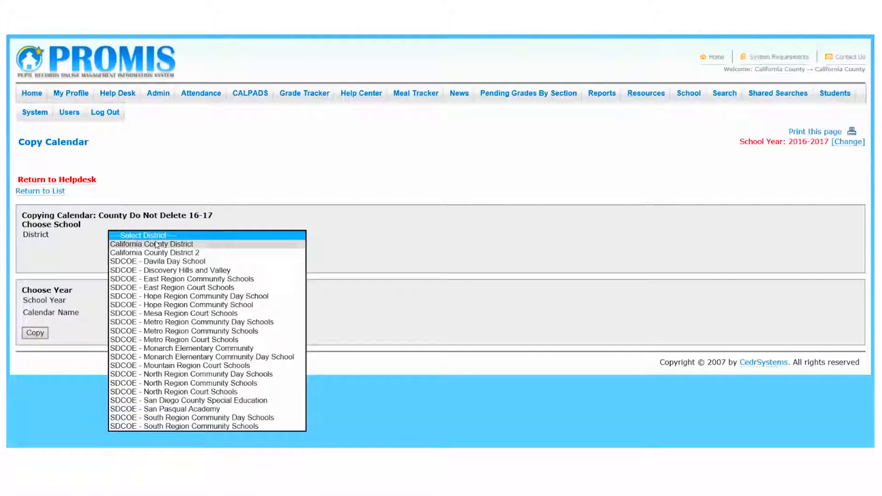
pyautogui.click(156, 245)
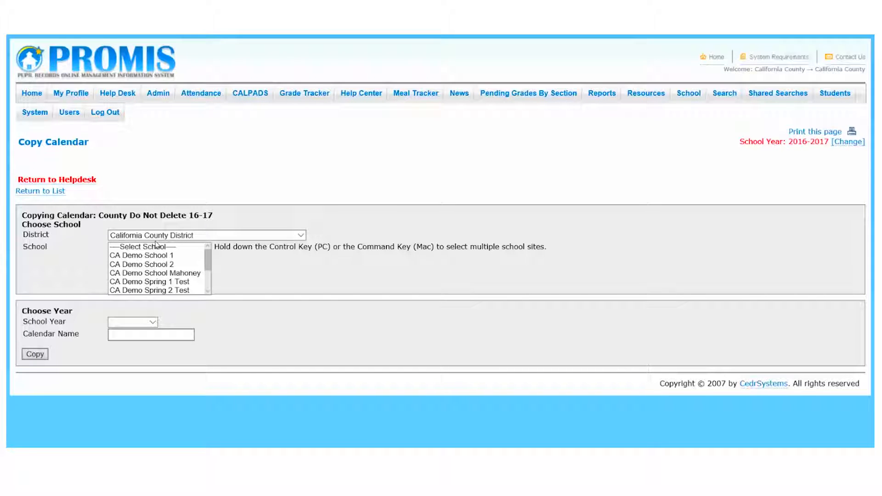
pyautogui.click(140, 264)
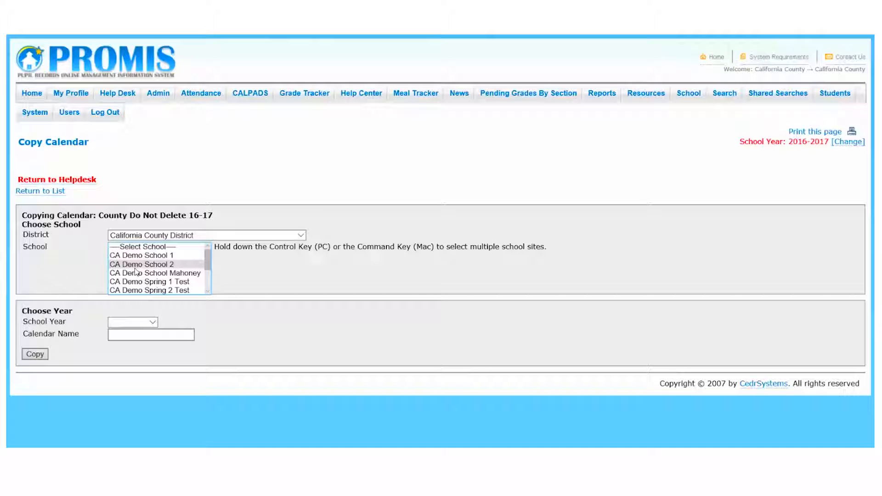
# Step: Set the copy's school year to 2016-2017, name it California County District, and complete the copy
pyautogui.click(147, 323)
pyautogui.scroll(-3, 124, 414)
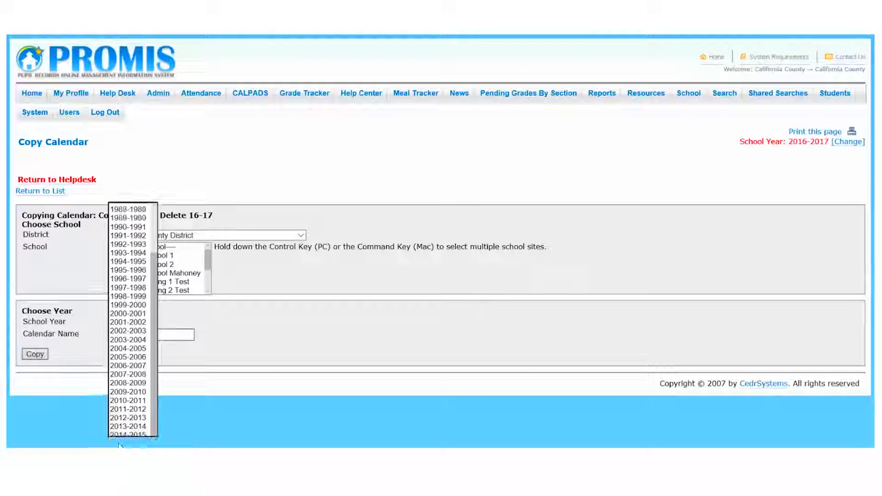
pyautogui.click(125, 444)
pyautogui.click(139, 334)
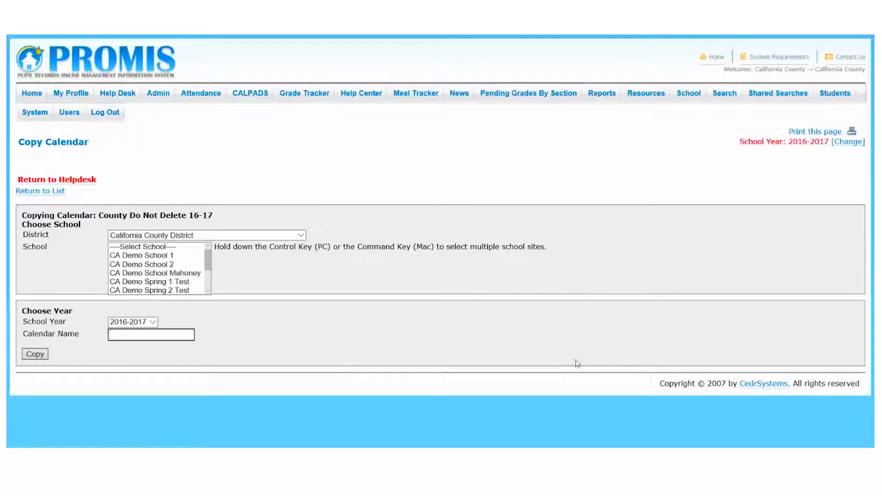
pyautogui.write('California Co')
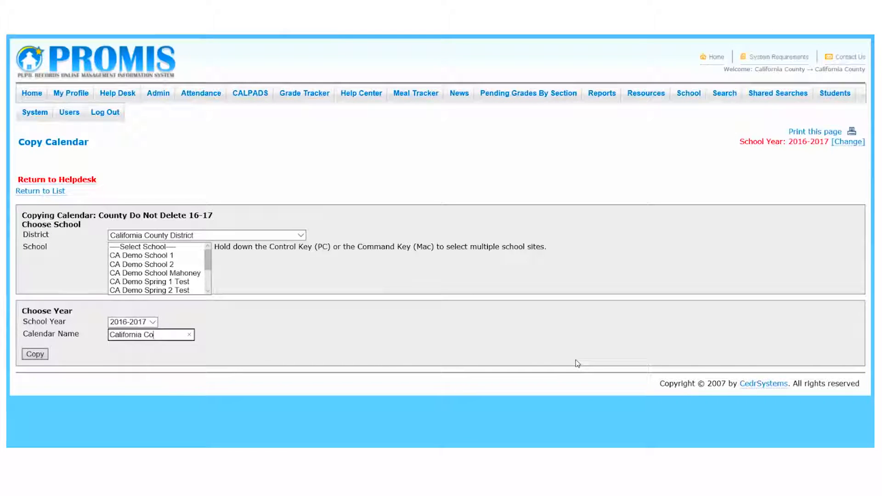
pyautogui.write('District')
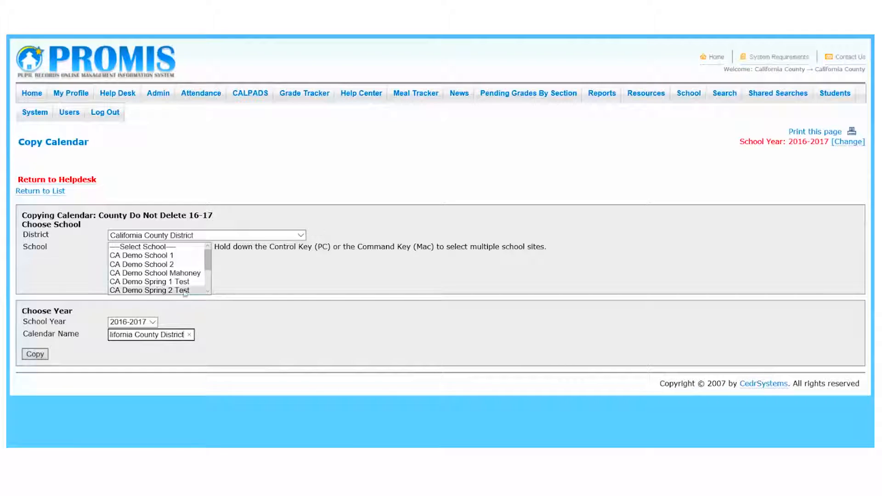
pyautogui.click(28, 359)
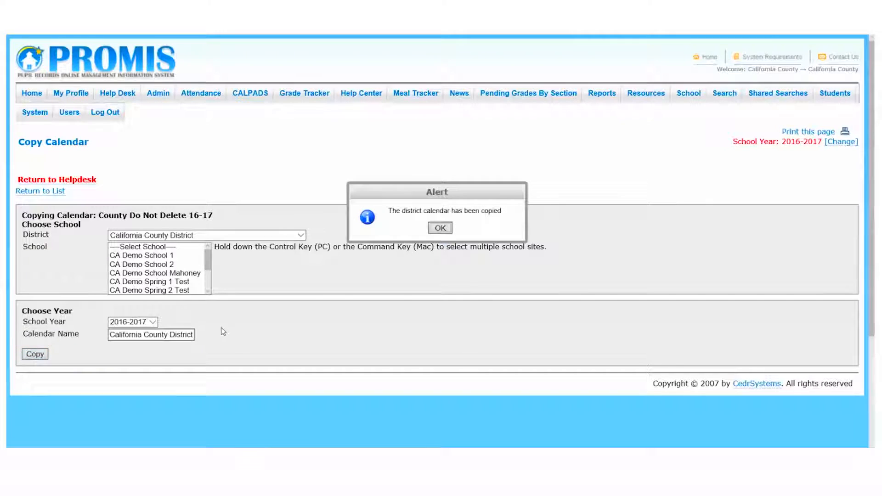
pyautogui.click(440, 228)
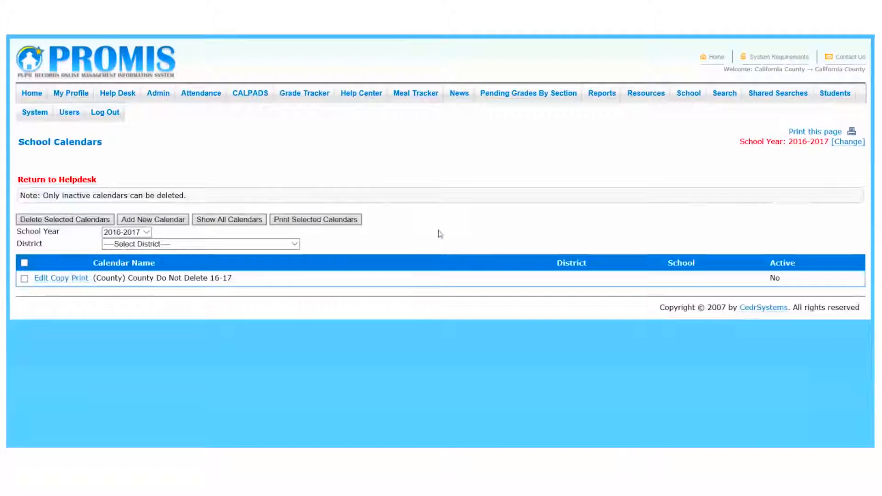
# Step: Show all calendars and open the California County District calendar for editing at December 2016
pyautogui.click(238, 220)
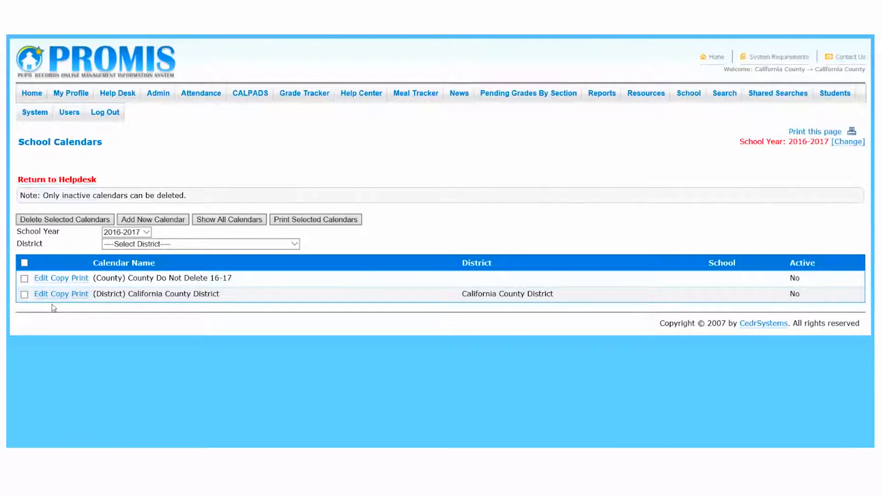
pyautogui.click(37, 295)
pyautogui.scroll(-1, 359, 269)
pyautogui.scroll(-3, 358, 269)
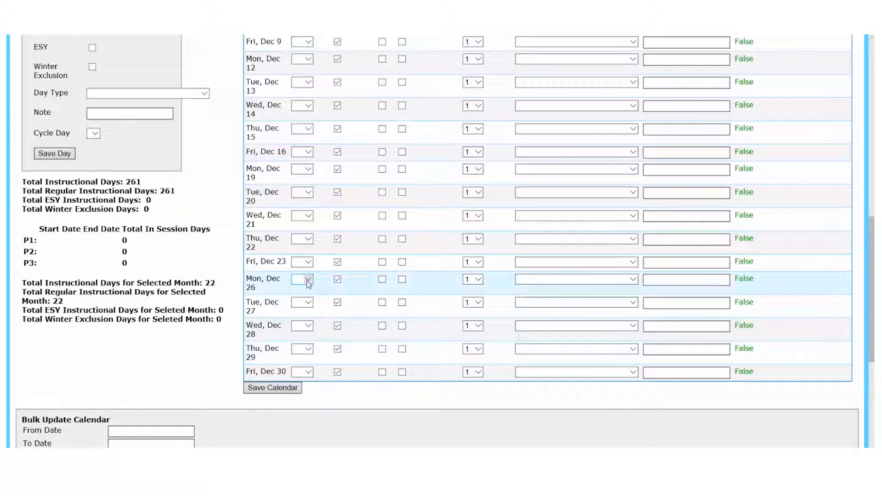
# Step: Take Monday, December 26 out of session, set its membership to 0, and save the calendar
pyautogui.click(338, 280)
pyautogui.click(478, 279)
pyautogui.click(469, 271)
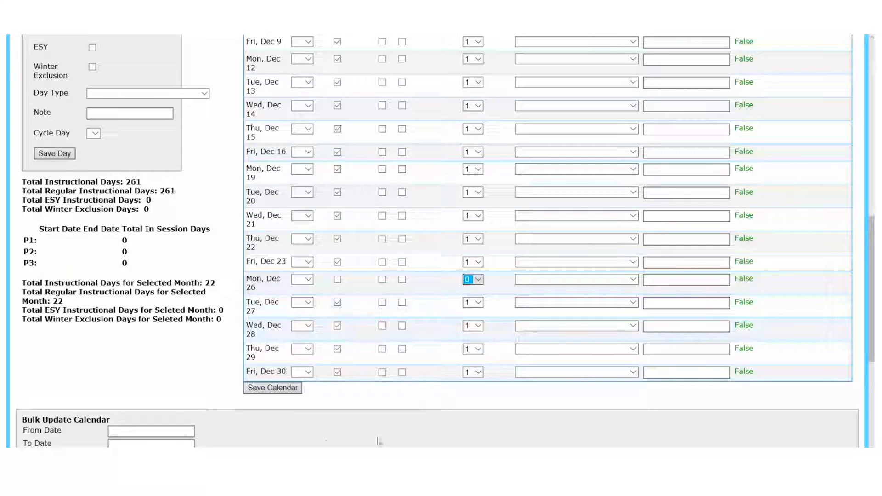
pyautogui.click(266, 391)
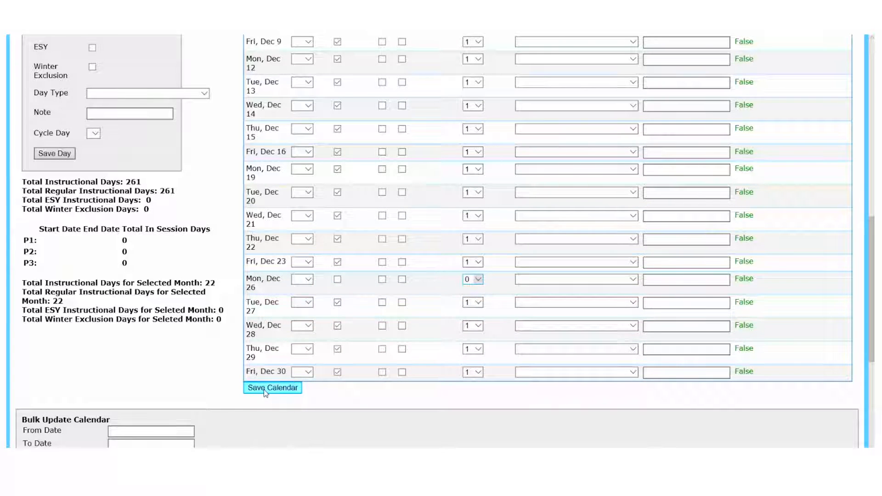
pyautogui.click(438, 227)
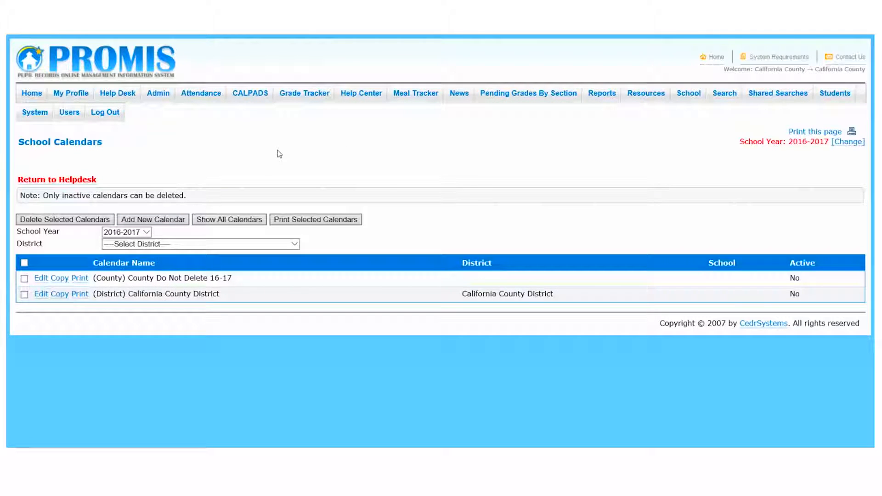
# Step: Show all calendars and start copying the California County District calendar to CA Demo School 1, CA Demo School 2 and CA Demo School Mahoney
pyautogui.click(237, 218)
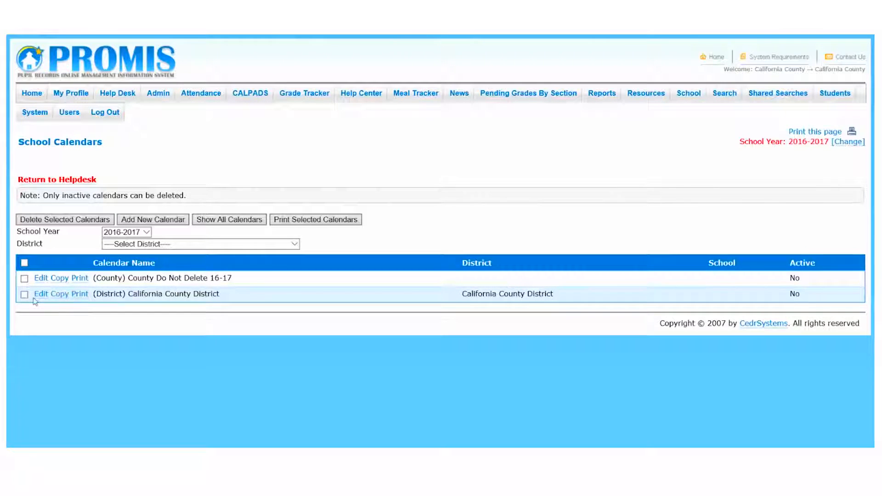
pyautogui.click(60, 298)
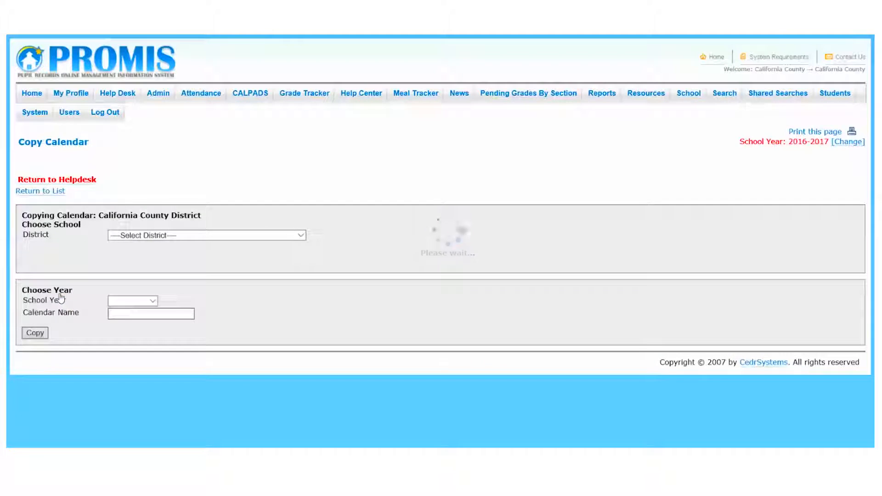
pyautogui.click(162, 236)
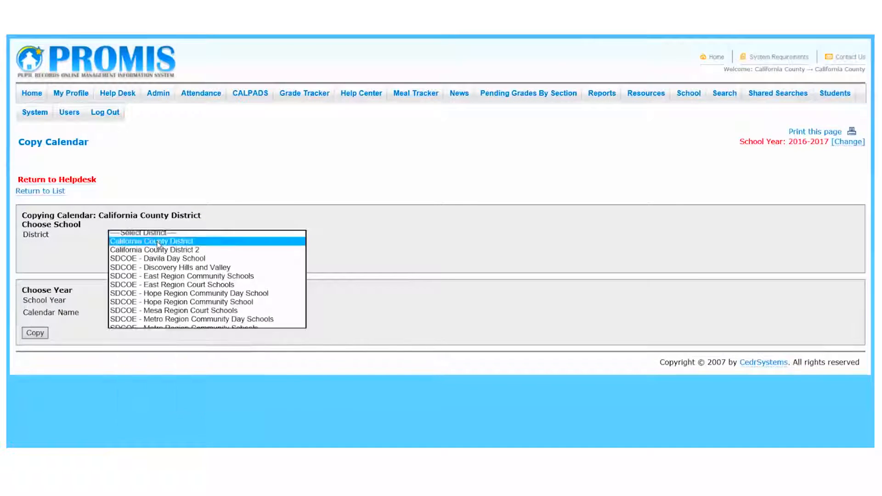
pyautogui.click(158, 244)
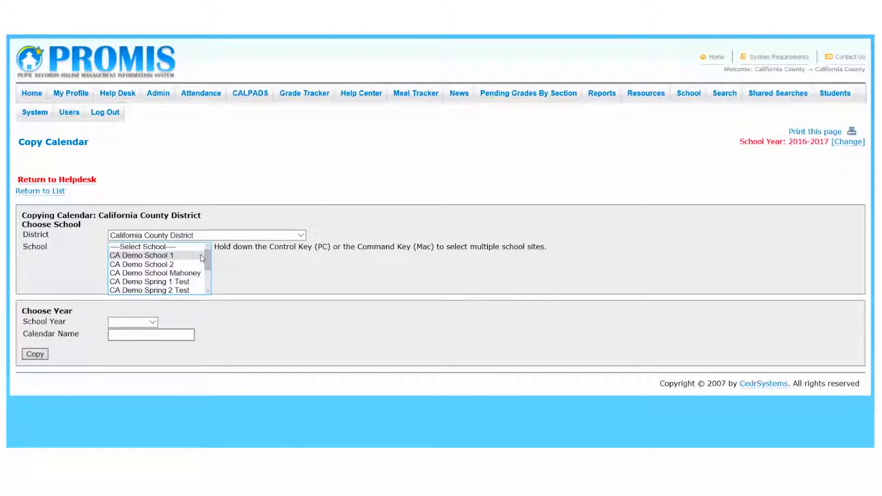
pyautogui.click(171, 257)
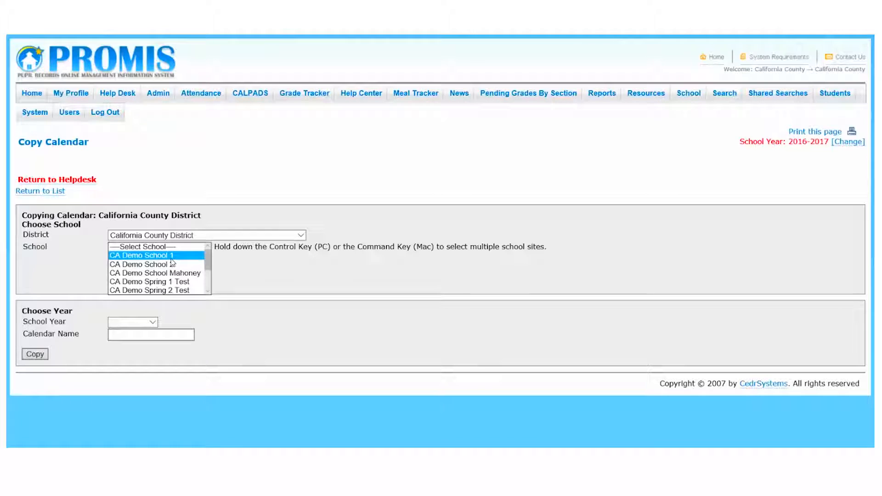
pyautogui.keyDown('ctrl'); pyautogui.click(173, 263); pyautogui.keyUp('ctrl')
pyautogui.keyDown('ctrl'); pyautogui.click(166, 273); pyautogui.keyUp('ctrl')
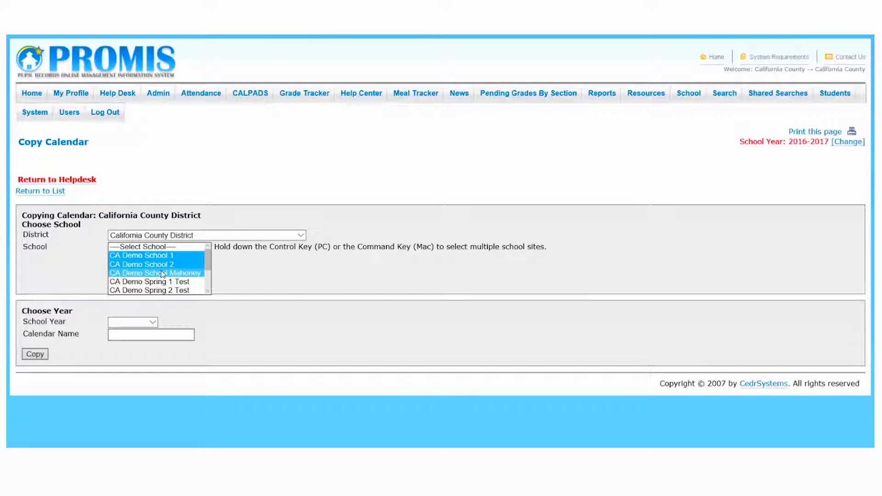
# Step: Set the school copies' year to 2016-2017, name them California, and copy the calendar to the selected schools
pyautogui.click(147, 323)
pyautogui.scroll(-3, 138, 340)
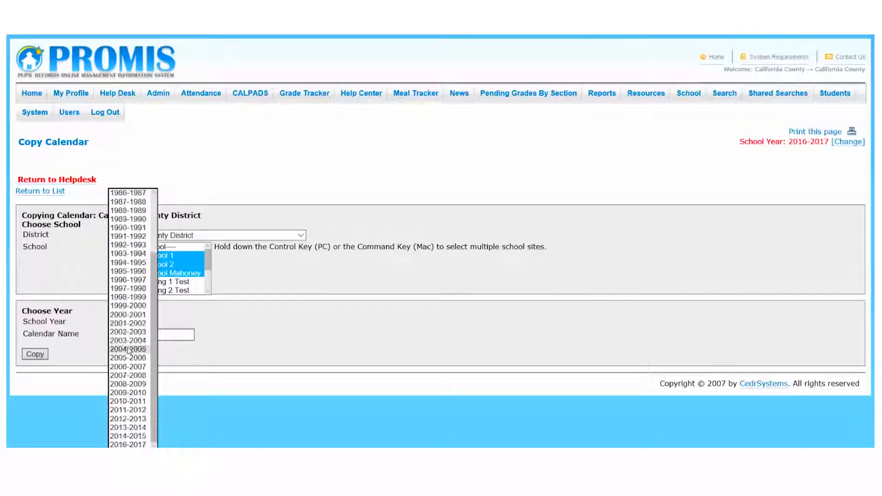
pyautogui.scroll(3, 129, 352)
pyautogui.scroll(-3, 129, 351)
pyautogui.click(132, 444)
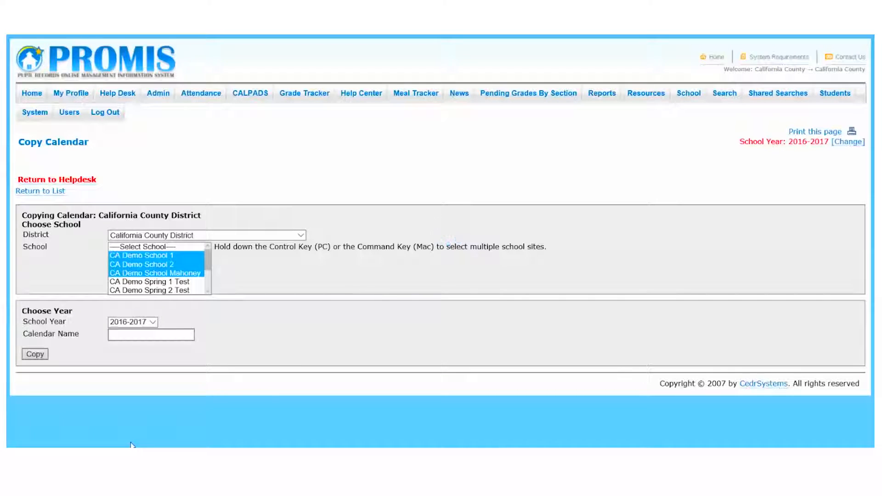
pyautogui.click(123, 333)
pyautogui.click(122, 334)
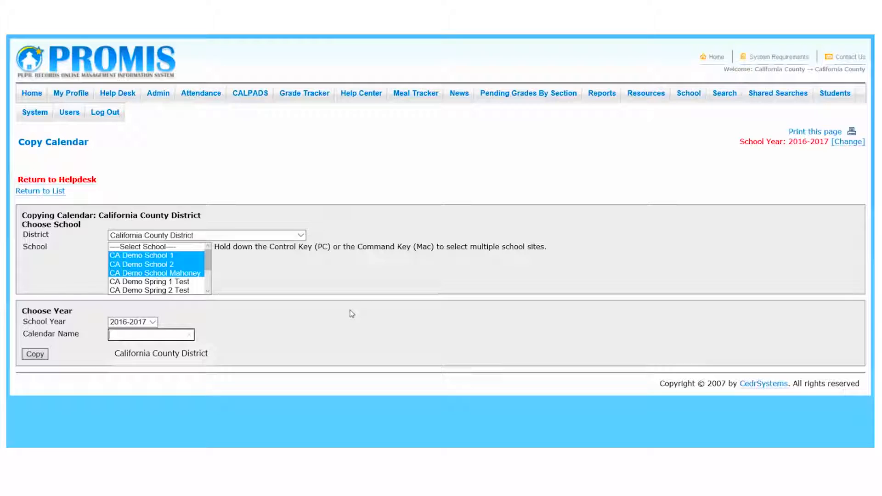
pyautogui.write('California')
pyautogui.click(30, 360)
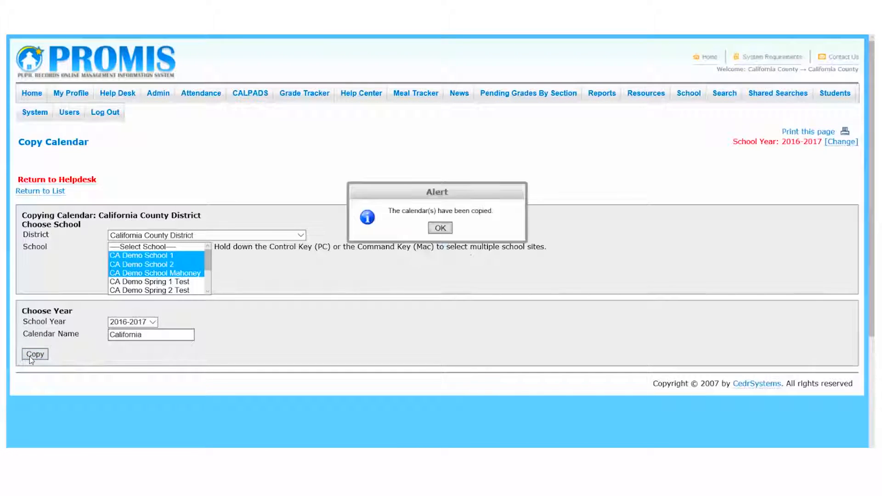
pyautogui.click(438, 228)
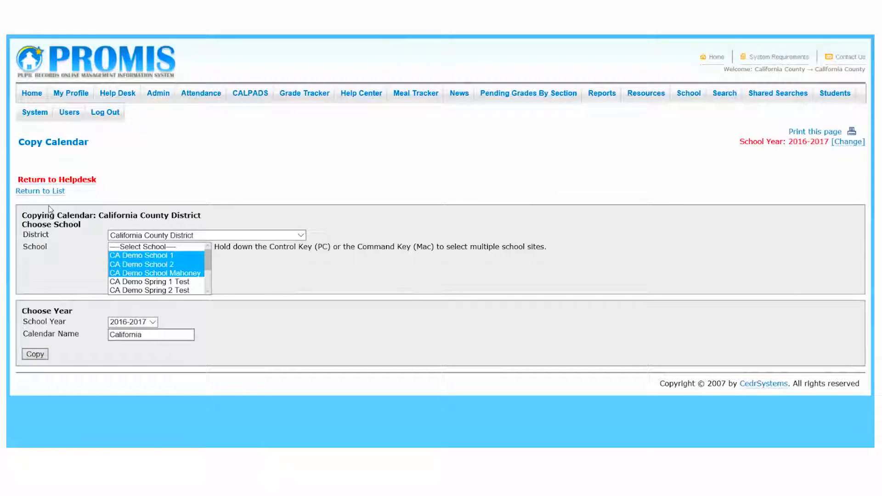
pyautogui.click(34, 354)
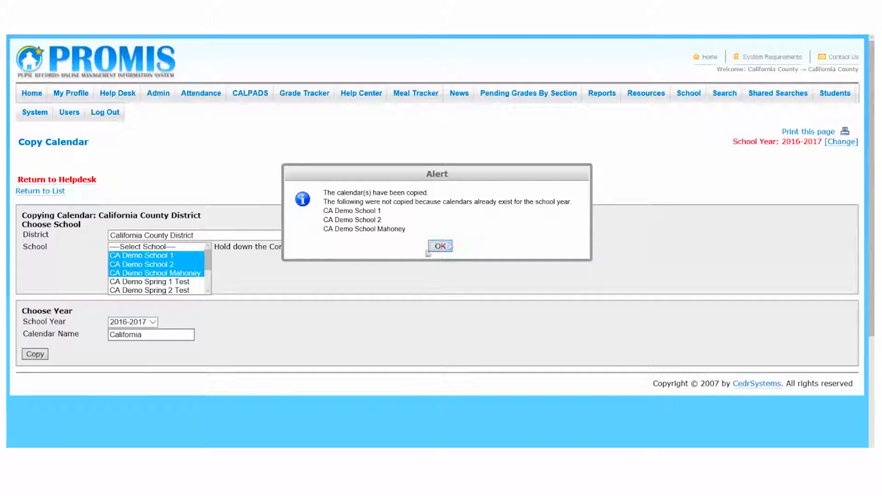
pyautogui.click(441, 246)
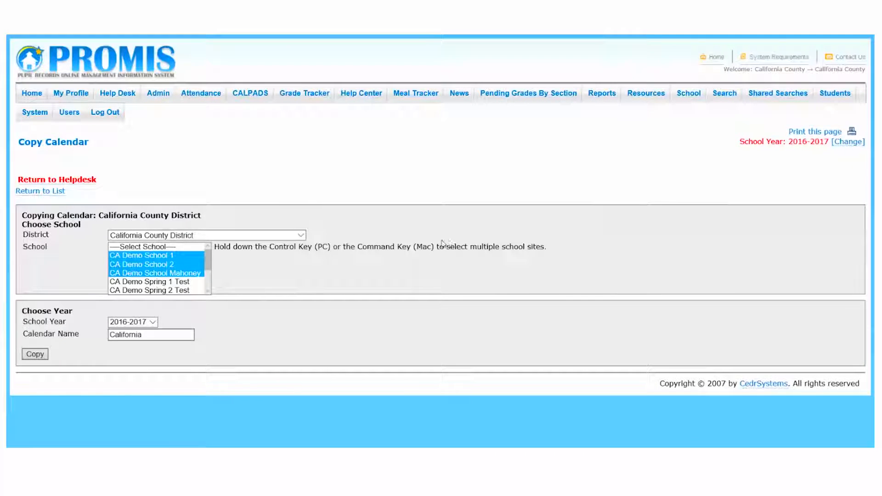
# Step: Return to the calendar list, show all calendars, and open the CA Demo School 1 calendar for editing at July 2016
pyautogui.click(29, 192)
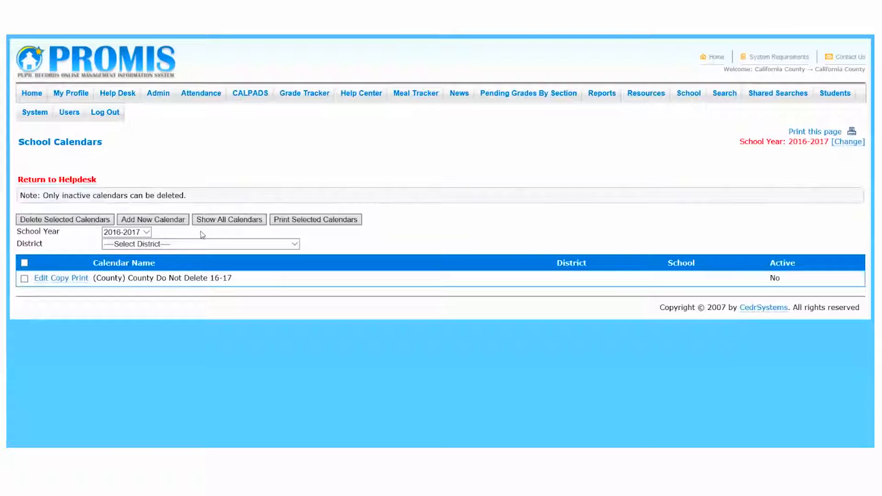
pyautogui.click(238, 221)
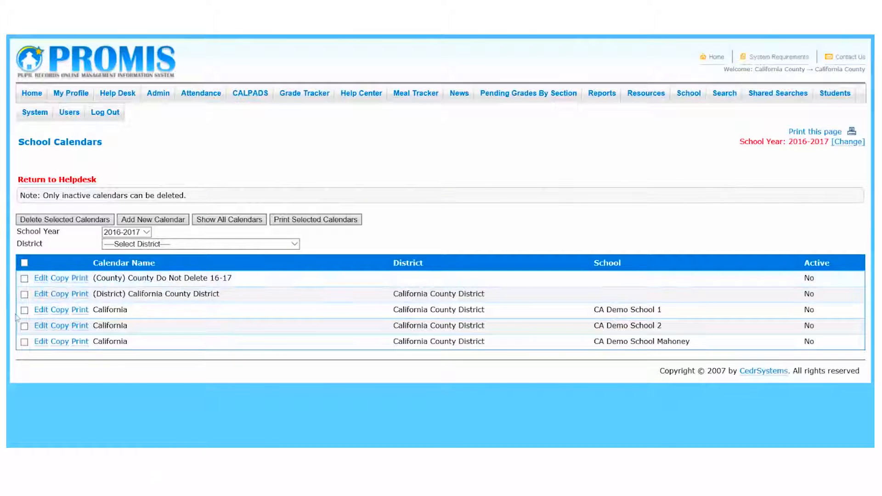
pyautogui.click(40, 309)
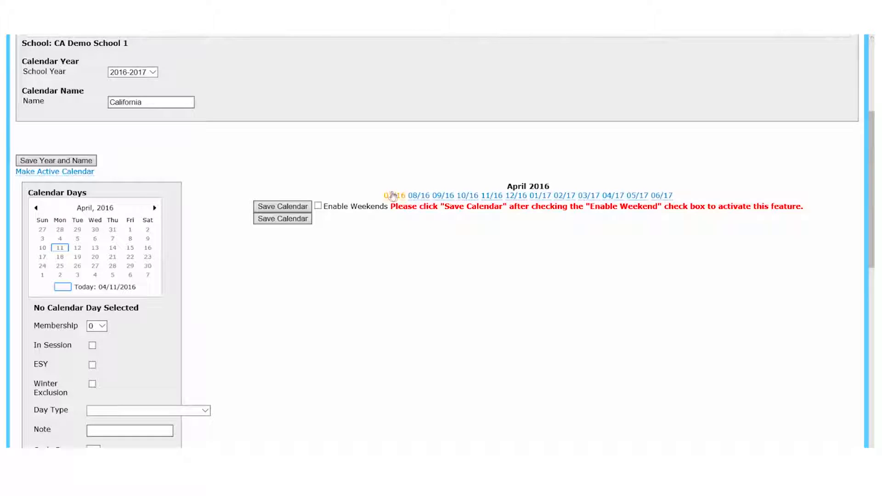
pyautogui.click(394, 196)
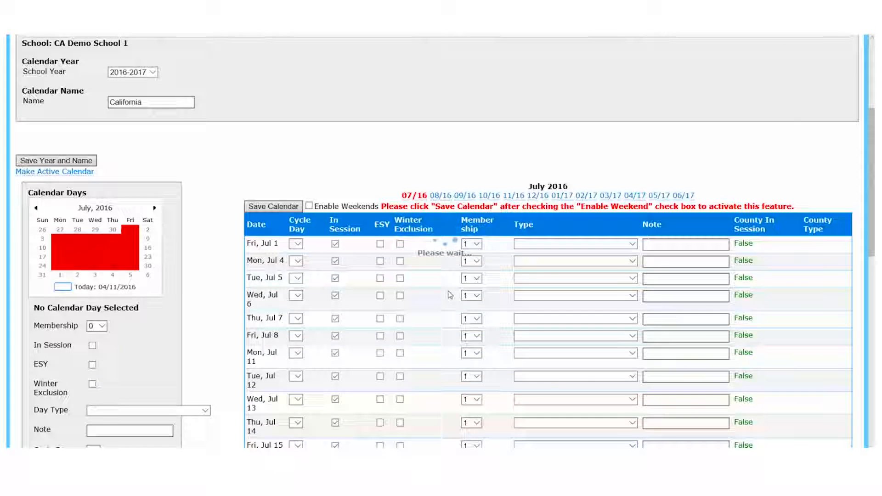
# Step: Mark Friday, July 1 individually as an ESY day in the July 2016 day list
pyautogui.scroll(-3, 449, 295)
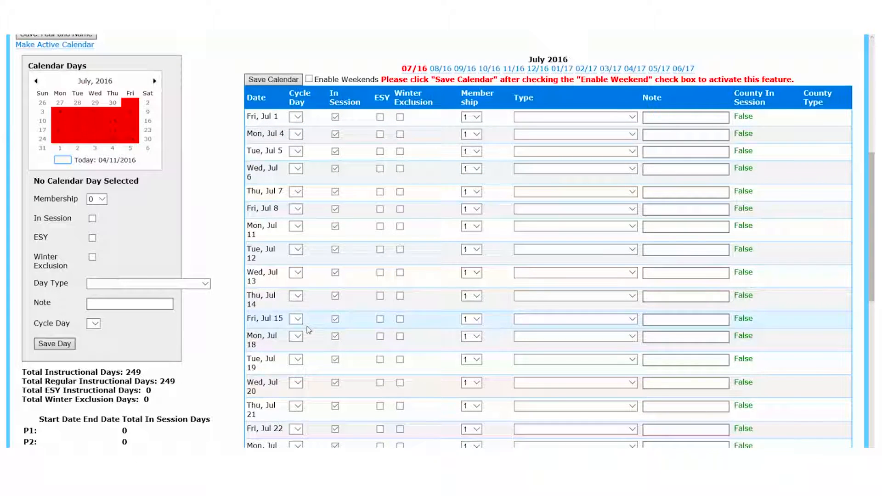
pyautogui.click(381, 117)
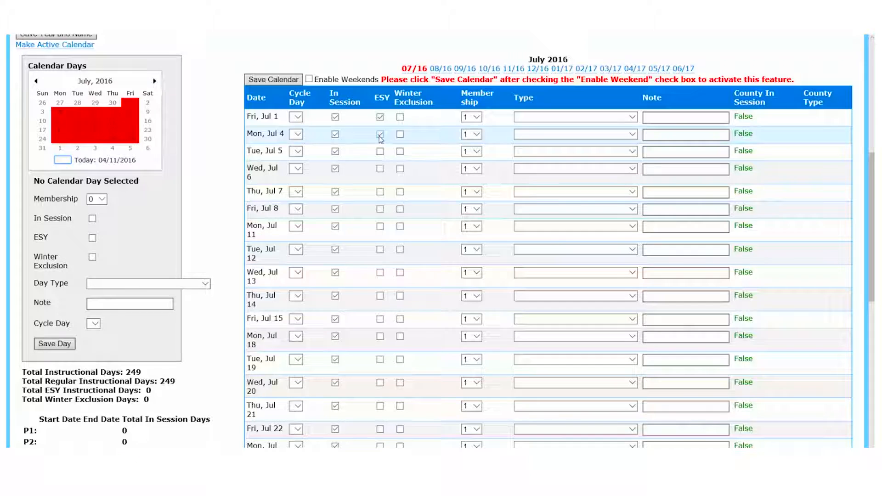
pyautogui.scroll(-7, 359, 200)
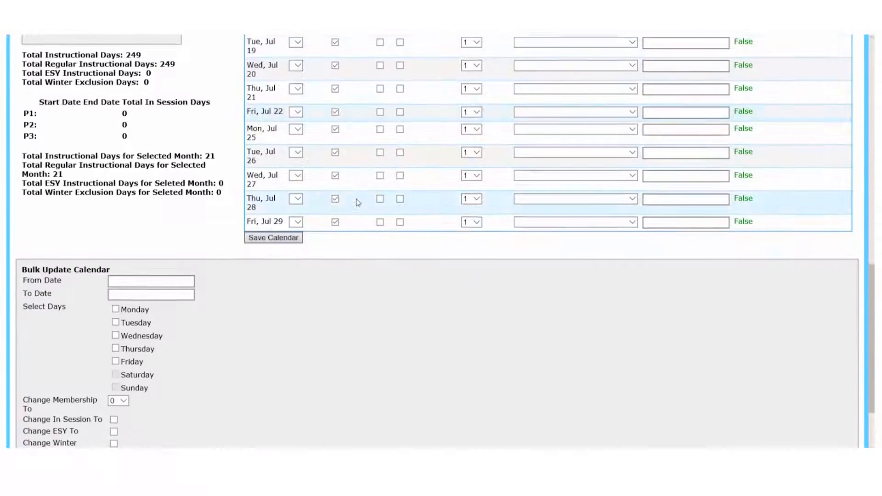
# Step: Set the bulk update date range from 07/01/2016 to 07/15/2016
pyautogui.scroll(4, 355, 201)
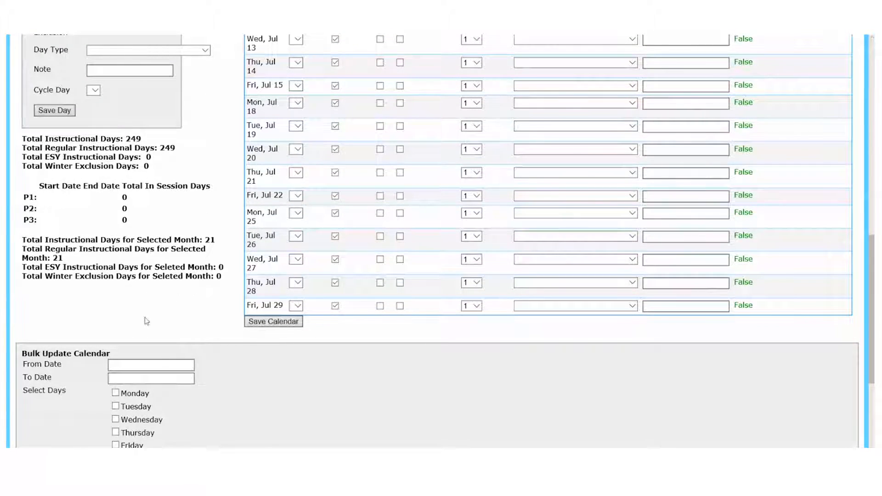
pyautogui.click(156, 366)
pyautogui.write('0')
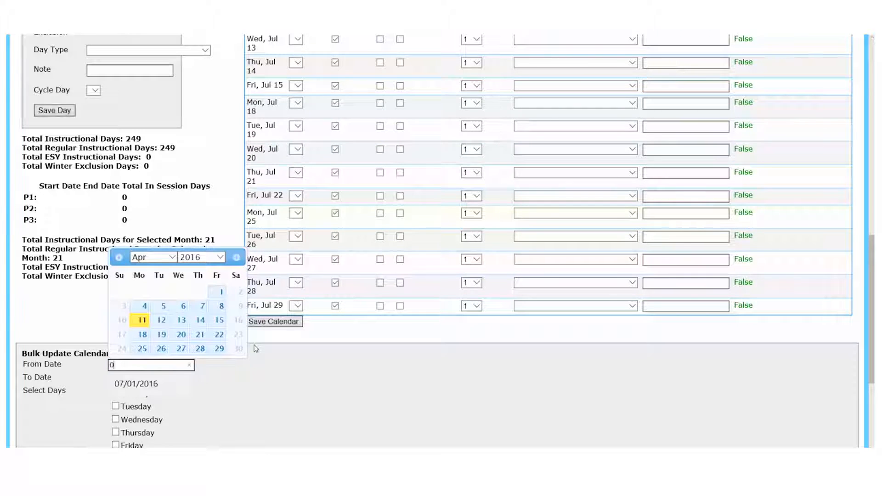
pyautogui.write('7/01/2016')
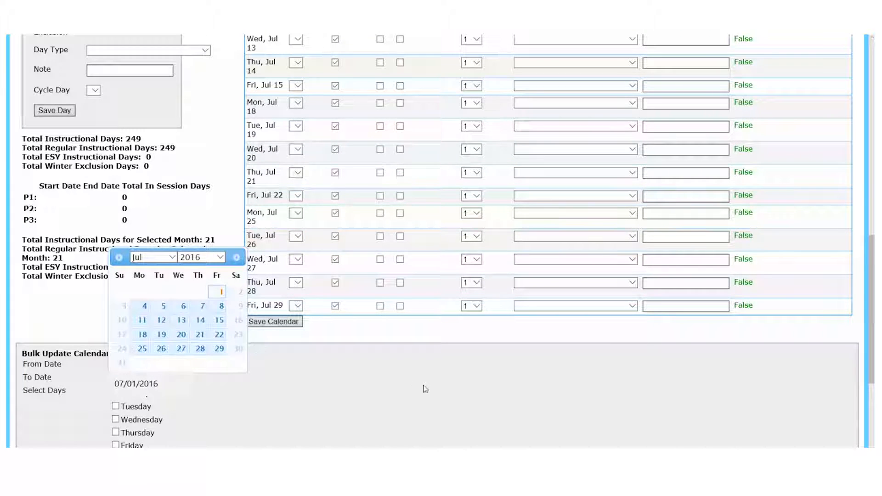
pyautogui.press('Tab')
pyautogui.write('07/')
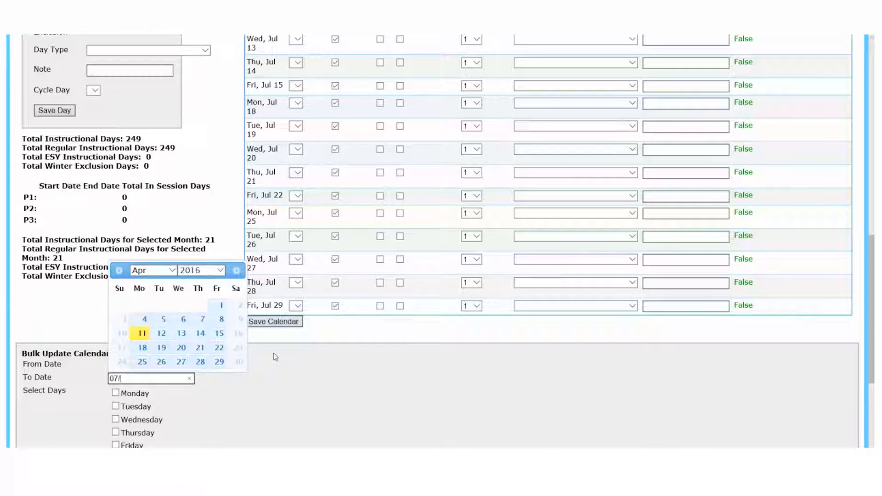
pyautogui.write('15/2016')
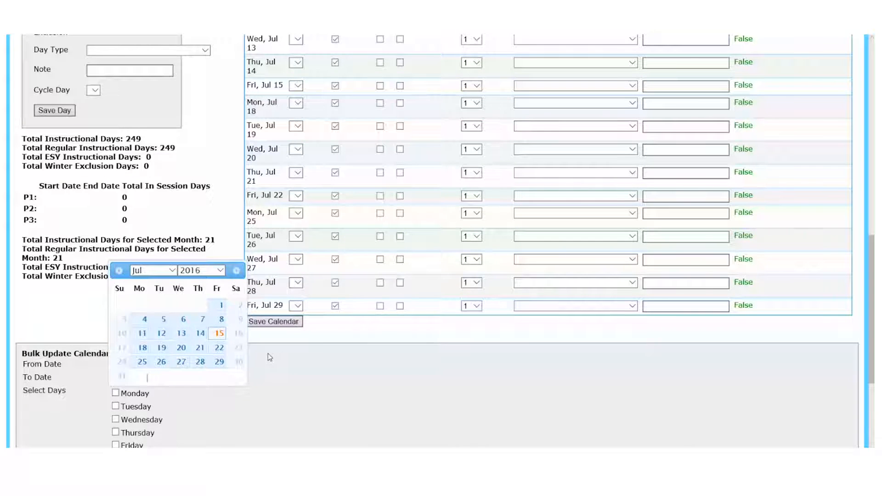
pyautogui.click(268, 354)
# Step: Include Monday through Friday in the bulk update
pyautogui.scroll(-1, 258, 381)
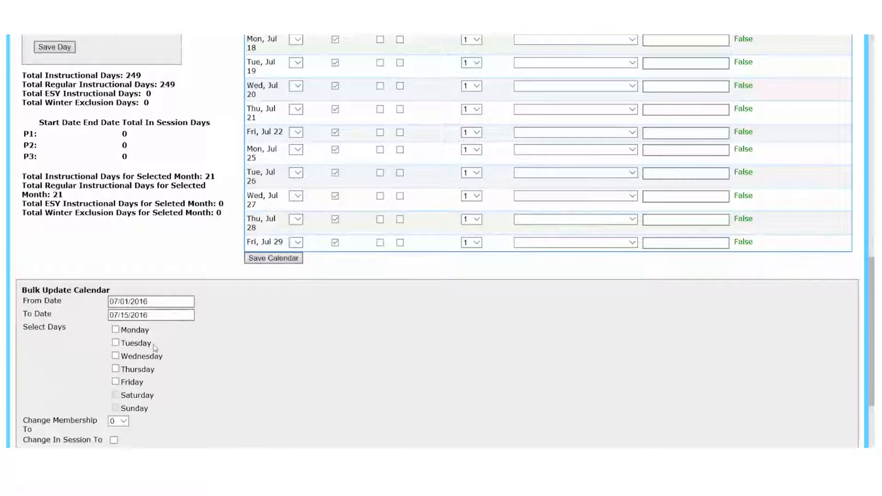
pyautogui.click(115, 329)
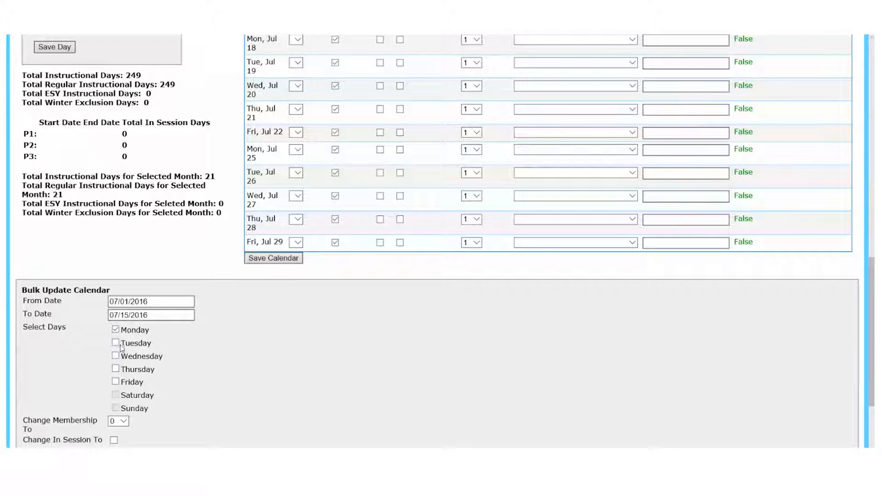
pyautogui.click(115, 370)
pyautogui.click(116, 382)
pyautogui.scroll(-2, 319, 402)
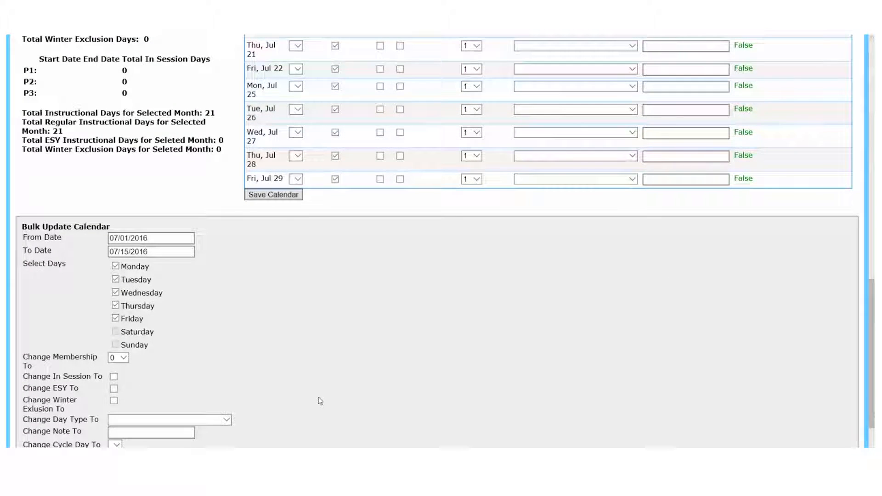
# Step: Set the bulk membership to 1, enable In Session and ESY, and run the bulk update
pyautogui.click(120, 357)
pyautogui.click(121, 366)
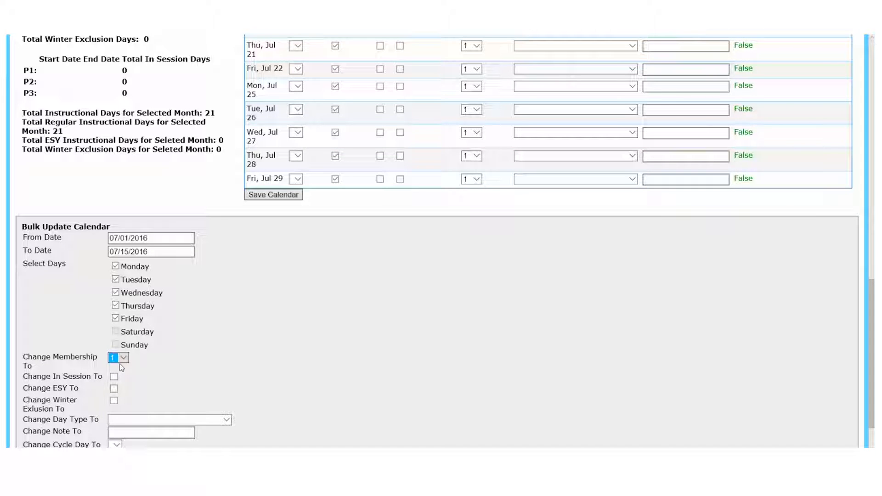
pyautogui.scroll(-3, 177, 363)
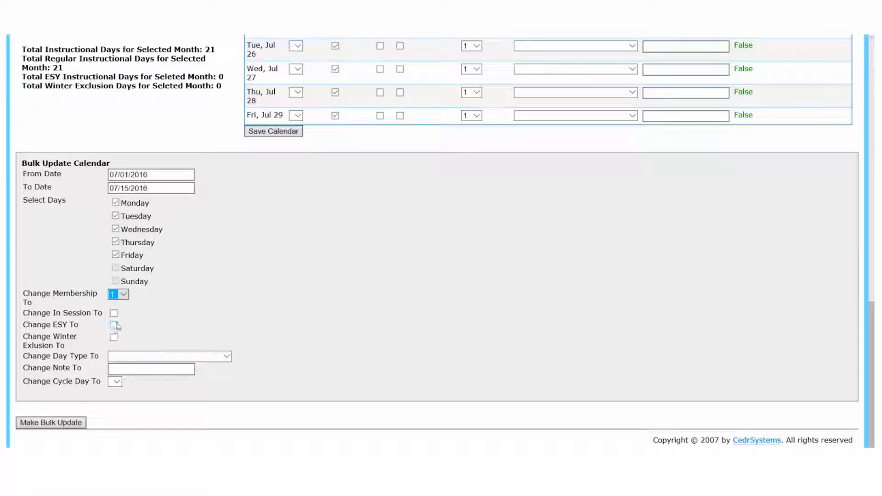
pyautogui.click(114, 325)
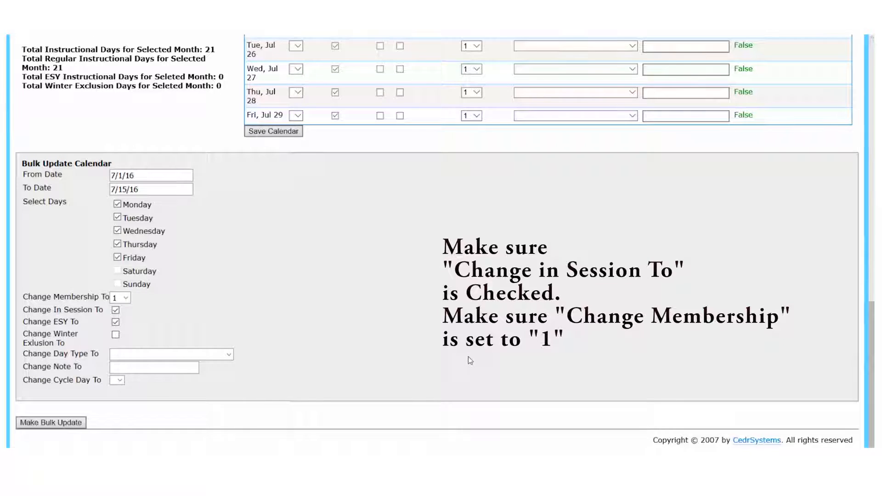
pyautogui.click(50, 422)
pyautogui.click(440, 228)
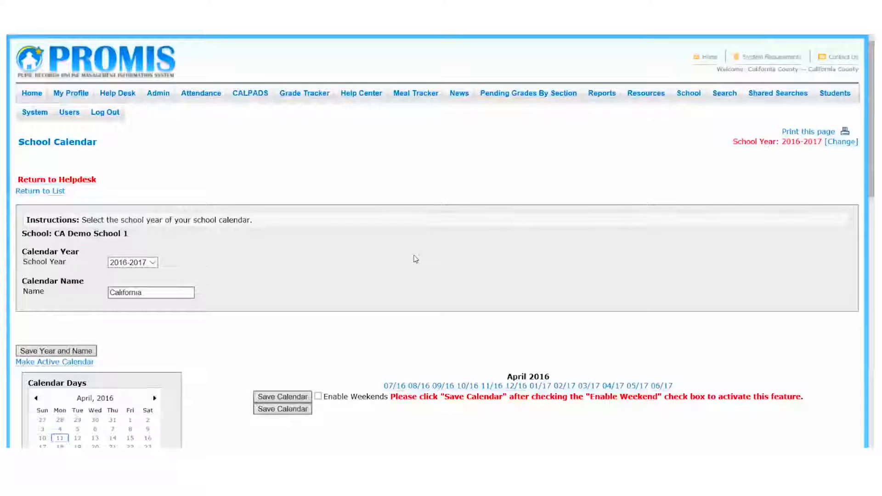
# Step: Display July 2016 in the CA Demo School 1 calendar to check the days covered by the bulk update
pyautogui.scroll(-3, 413, 257)
pyautogui.click(397, 260)
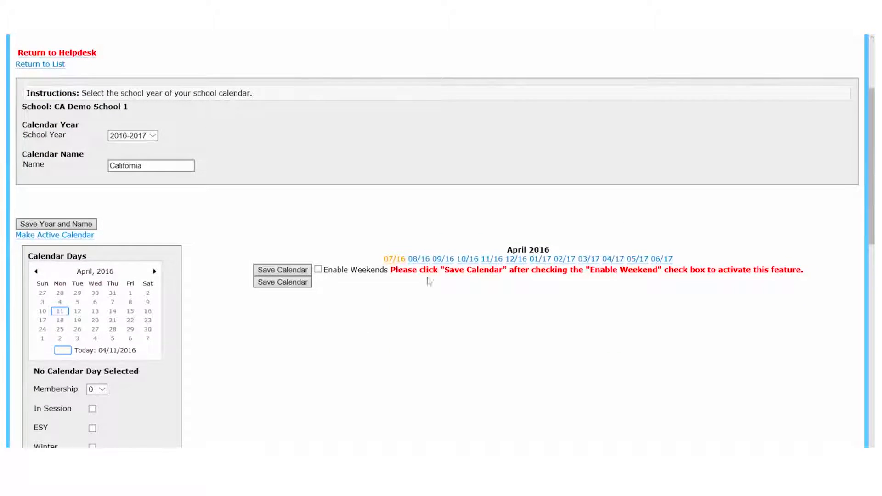
pyautogui.scroll(-3, 437, 284)
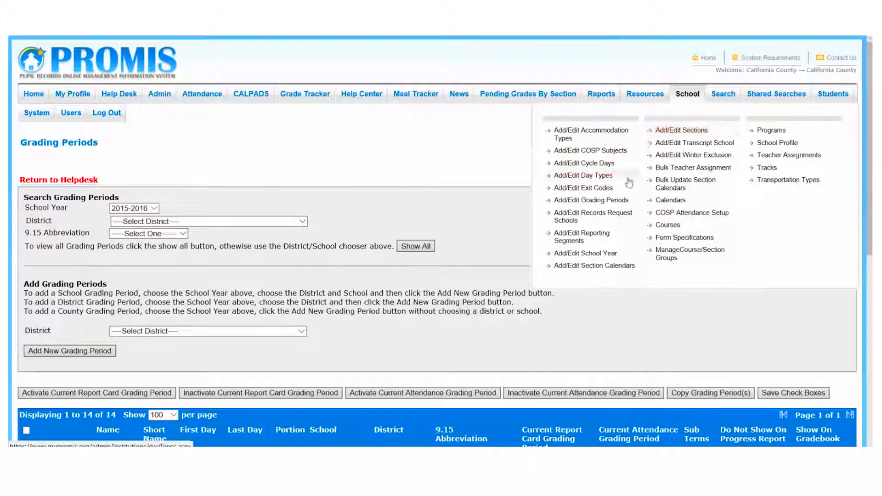
# Step: Open the page for adding and editing grading periods
pyautogui.click(610, 202)
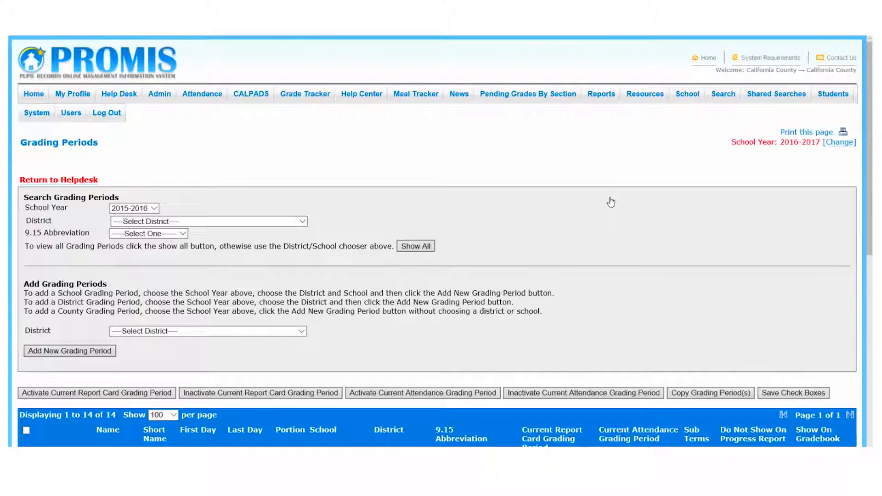
# Step: Filter the grading periods to the 2016-2017 school year and review the listed periods
pyautogui.click(138, 209)
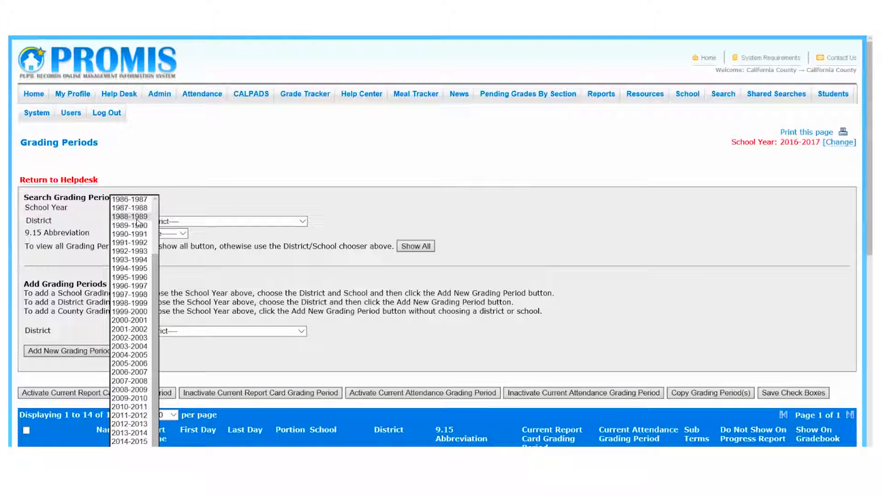
pyautogui.click(127, 458)
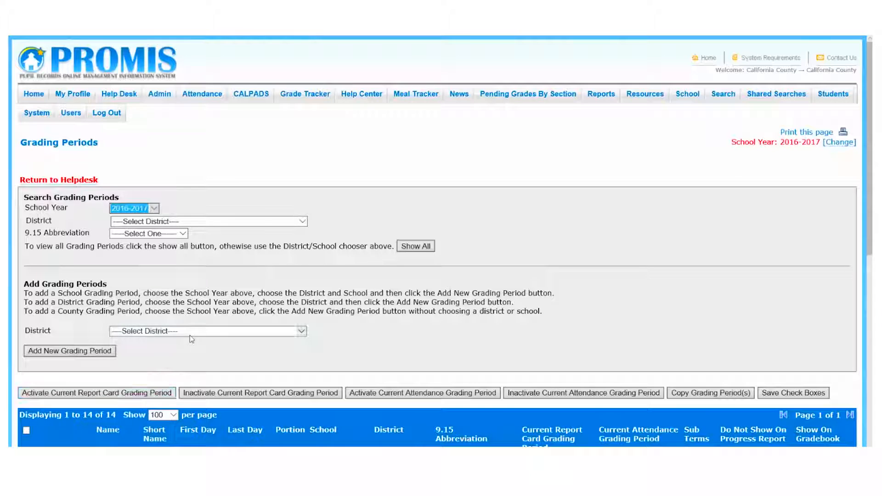
pyautogui.scroll(-5, 455, 233)
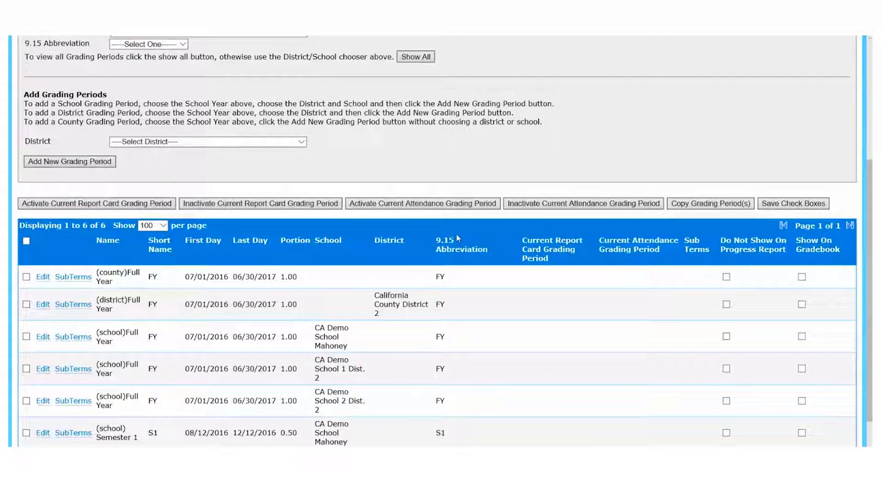
pyautogui.scroll(2, 456, 232)
pyautogui.scroll(-3, 458, 237)
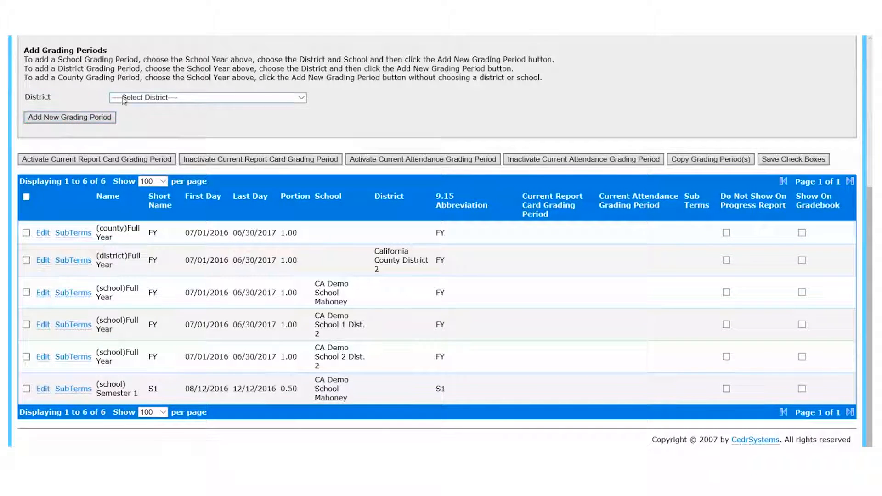
pyautogui.click(122, 99)
pyautogui.click(123, 115)
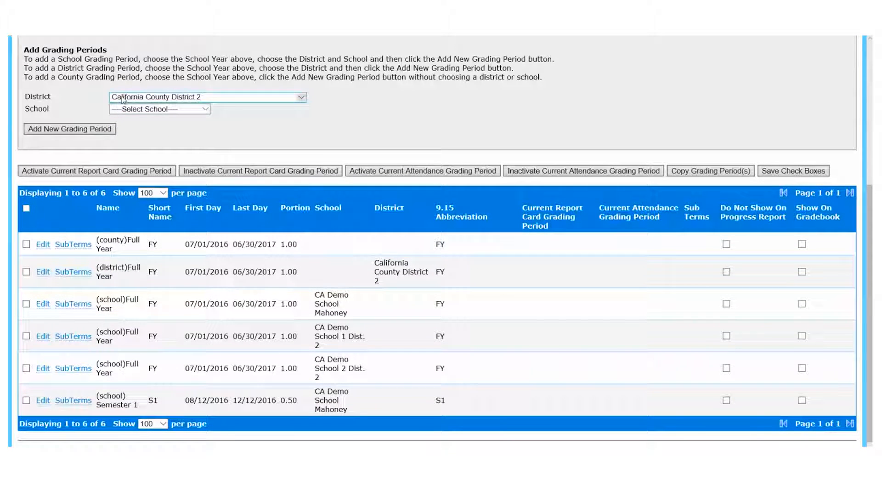
pyautogui.click(120, 98)
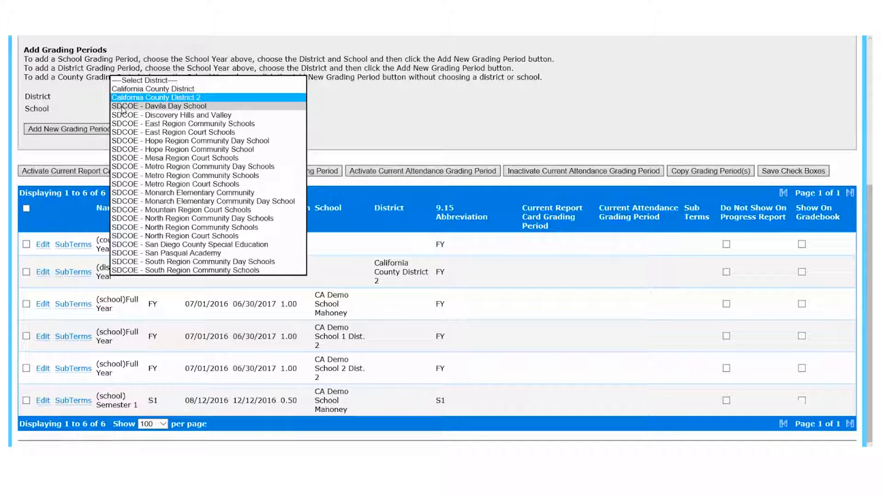
pyautogui.click(124, 90)
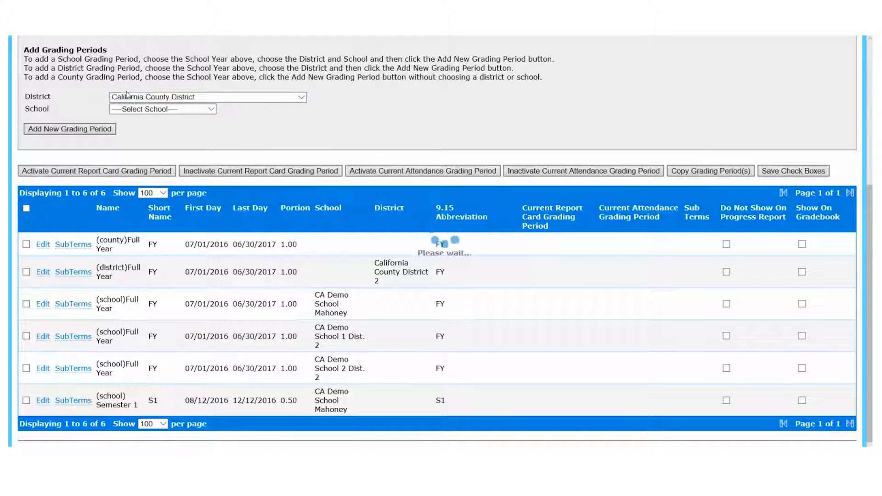
pyautogui.click(201, 95)
pyautogui.click(201, 90)
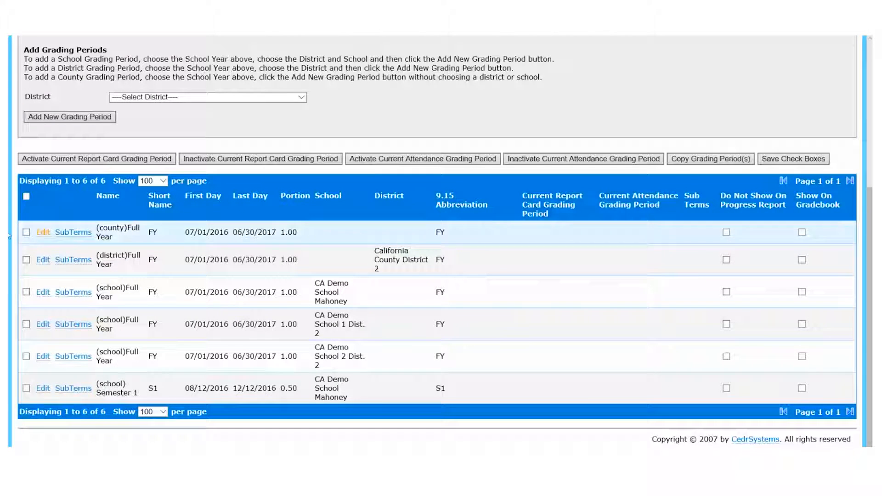
# Step: Add a new county grading period without choosing a district, and name it "Quartar 1"
pyautogui.click(67, 118)
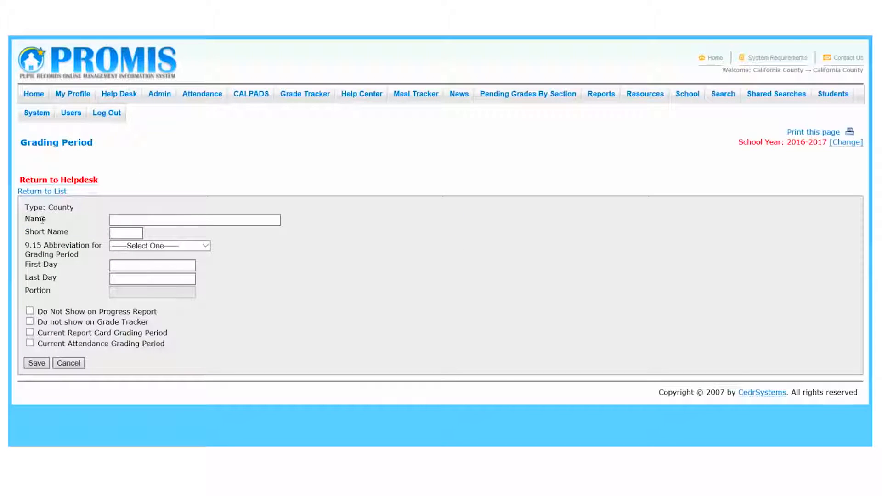
pyautogui.click(117, 218)
pyautogui.click(119, 217)
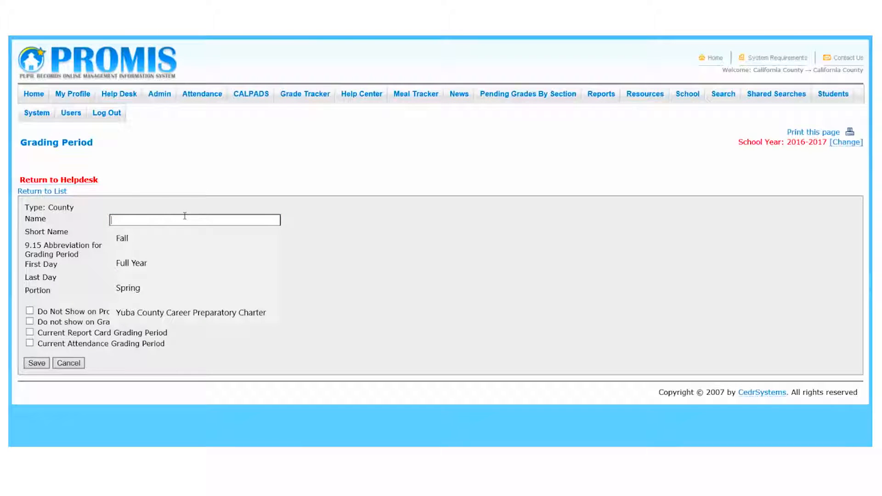
pyautogui.write('Coun')
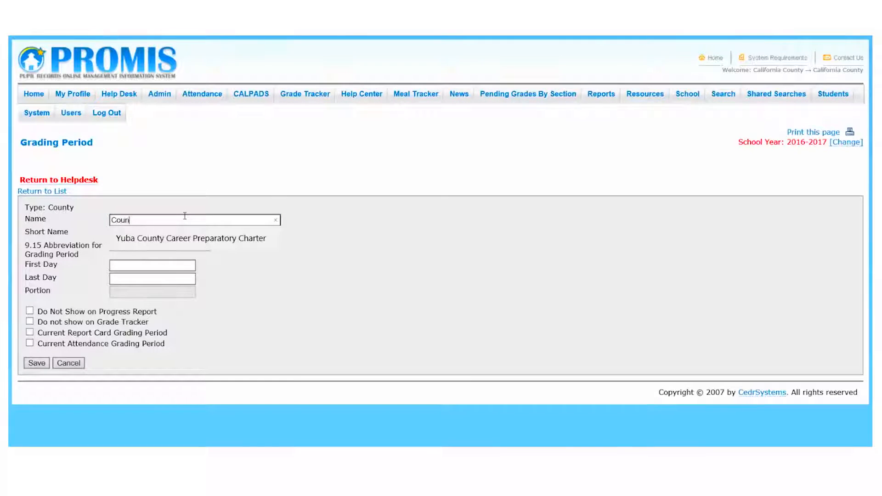
pyautogui.press('Down')
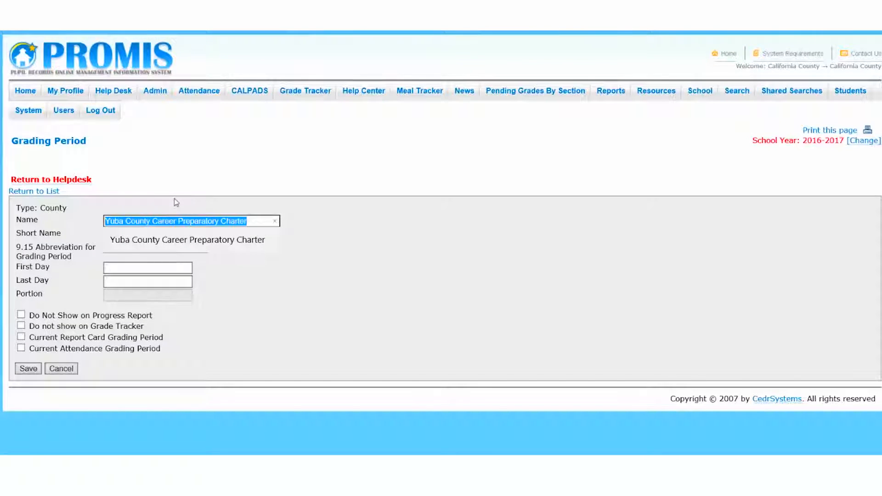
pyautogui.write('Quarta')
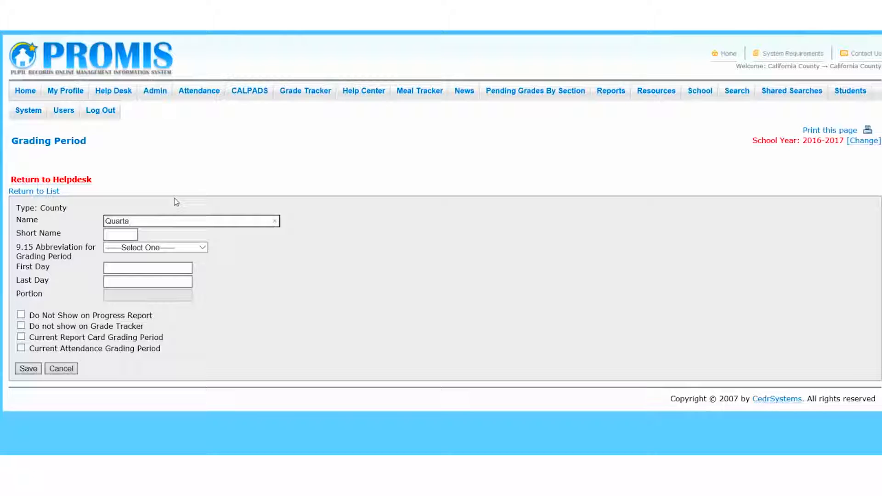
pyautogui.write('r 1')
# Step: Give the grading period the short name Q1 and the 9.15 abbreviation Q1-First Quarter
pyautogui.click(124, 234)
pyautogui.write('Q')
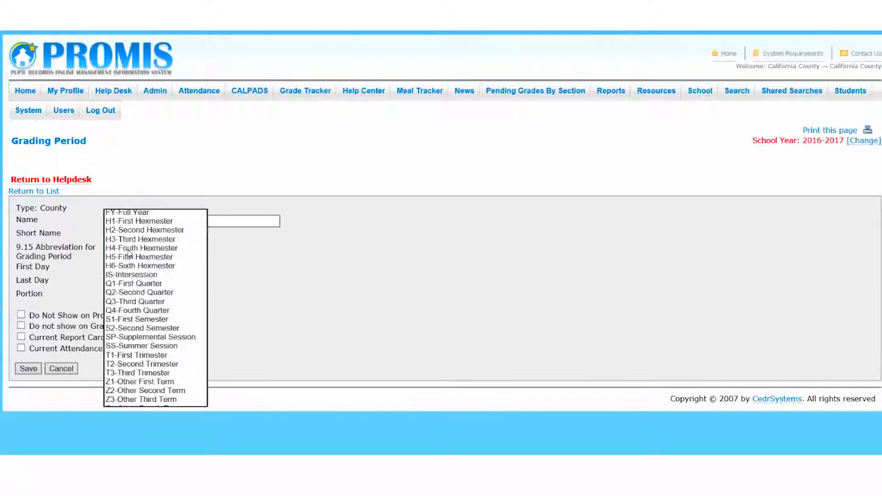
pyautogui.click(129, 249)
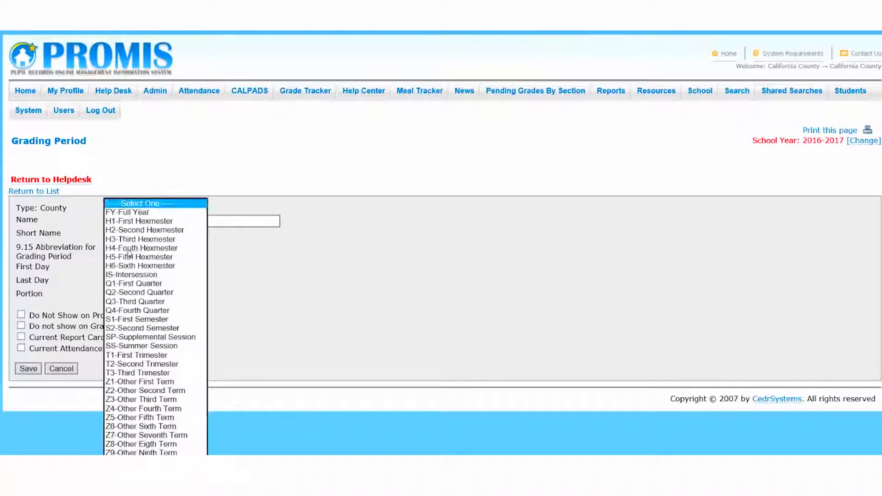
pyautogui.click(136, 283)
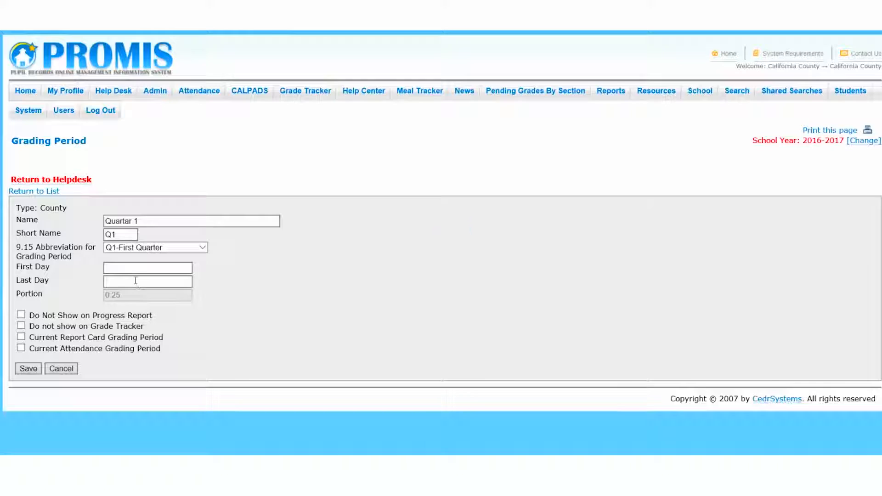
# Step: Set the quarter's first day to 08/12/2016 and last day to 11/30/2016, and save the grading period
pyautogui.click(128, 270)
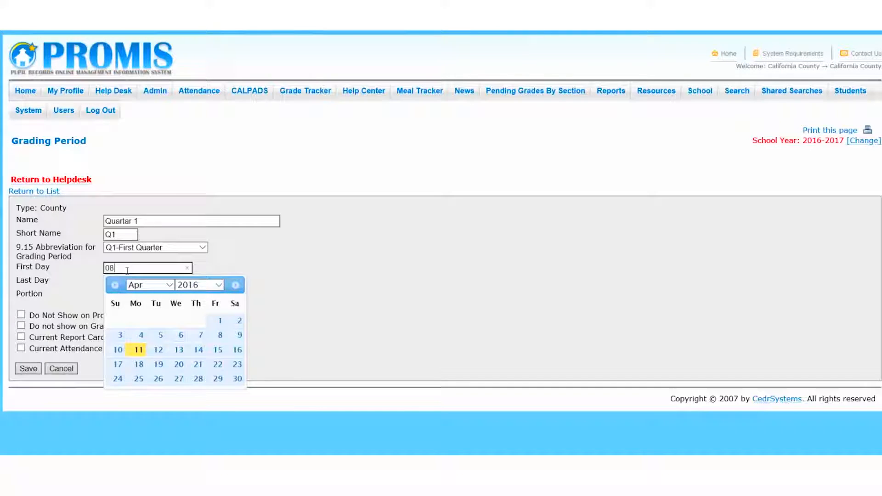
pyautogui.write('08/12/2016')
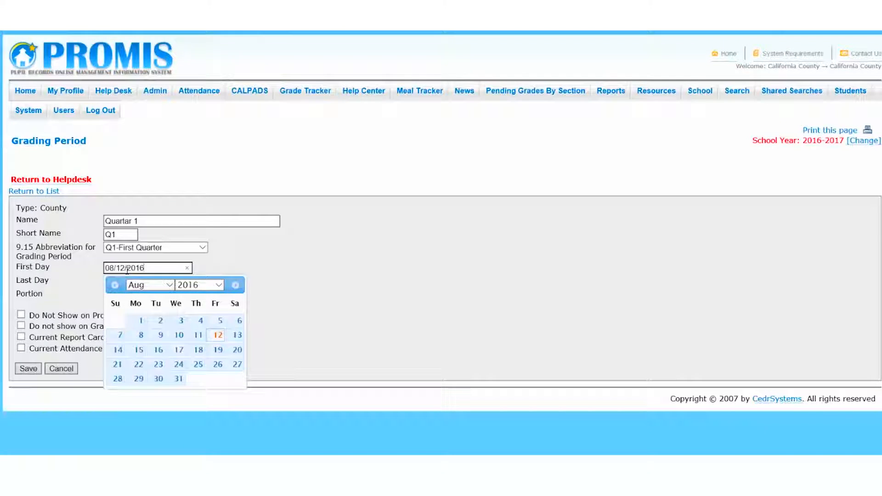
pyautogui.click(282, 297)
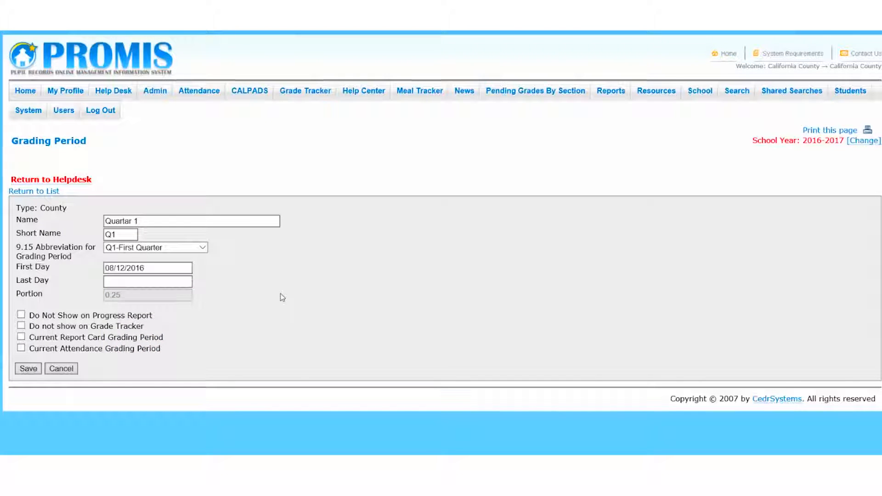
pyautogui.click(110, 281)
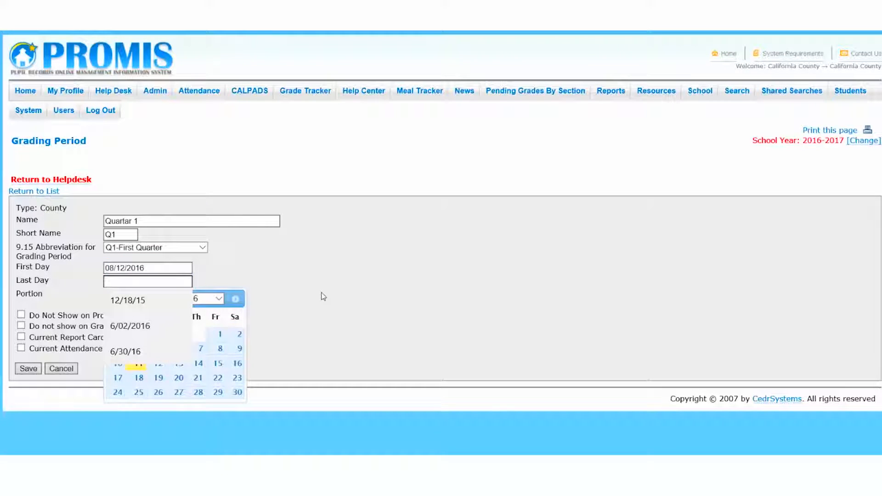
pyautogui.write('11/30/2016')
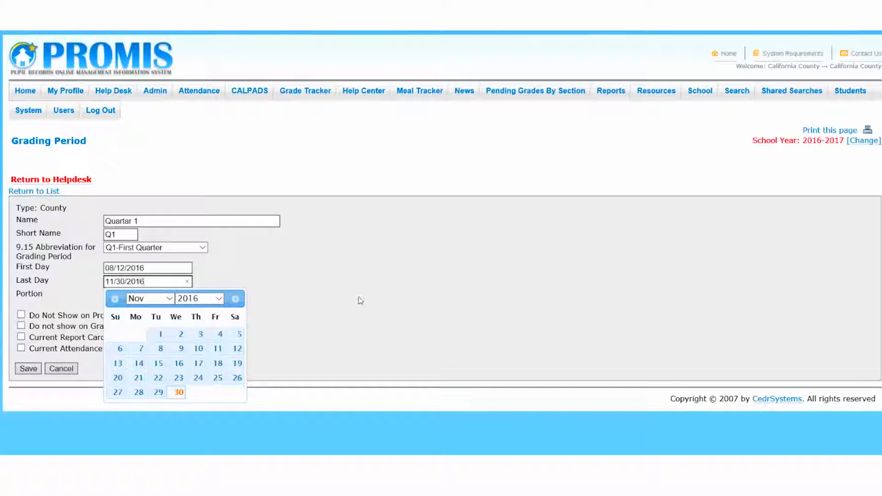
pyautogui.click(360, 301)
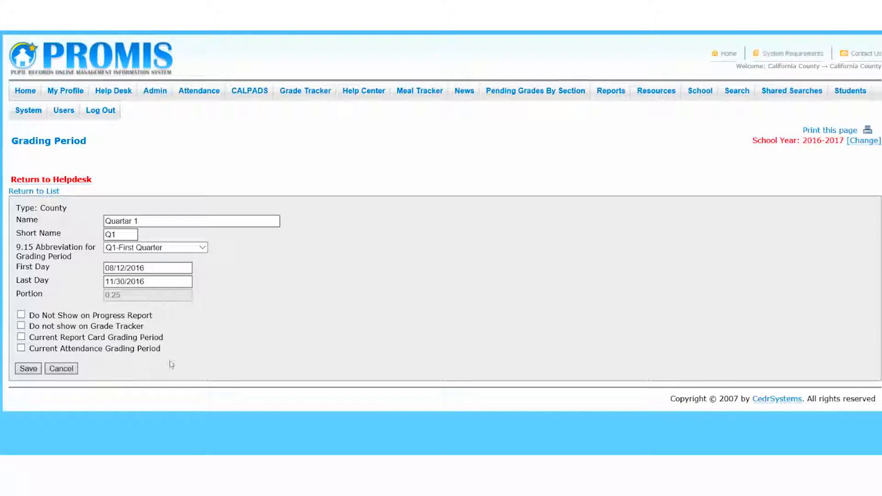
pyautogui.click(23, 372)
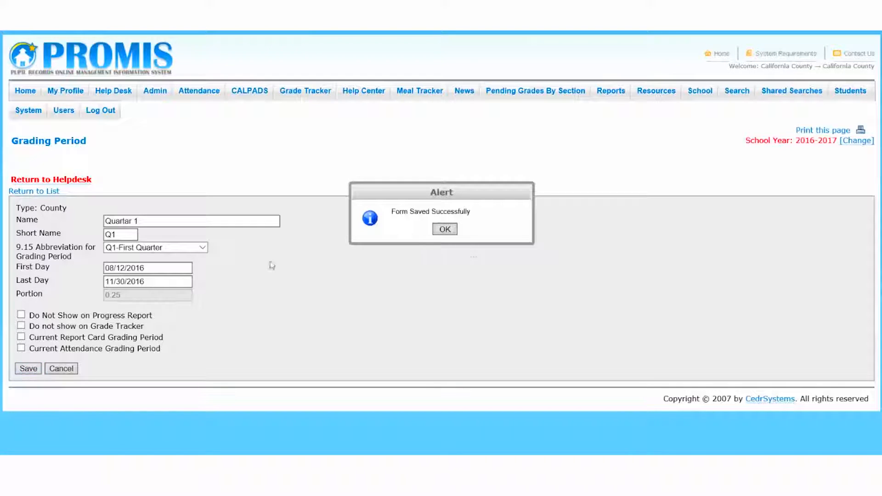
pyautogui.click(444, 229)
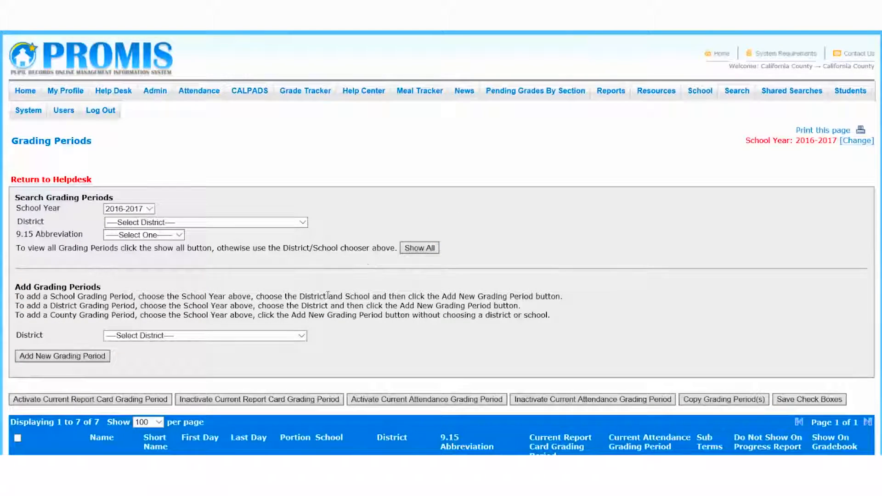
# Step: Add another county grading period and name it "Full Year"
pyautogui.scroll(-4, 328, 295)
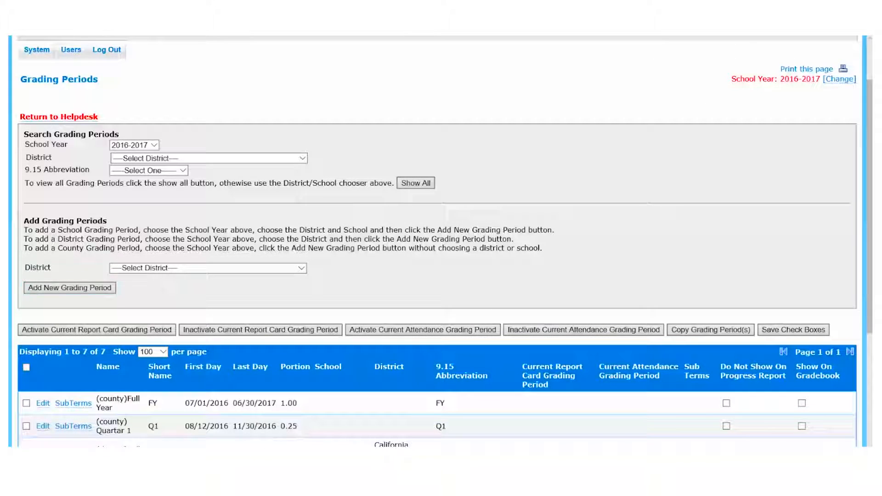
pyautogui.click(83, 288)
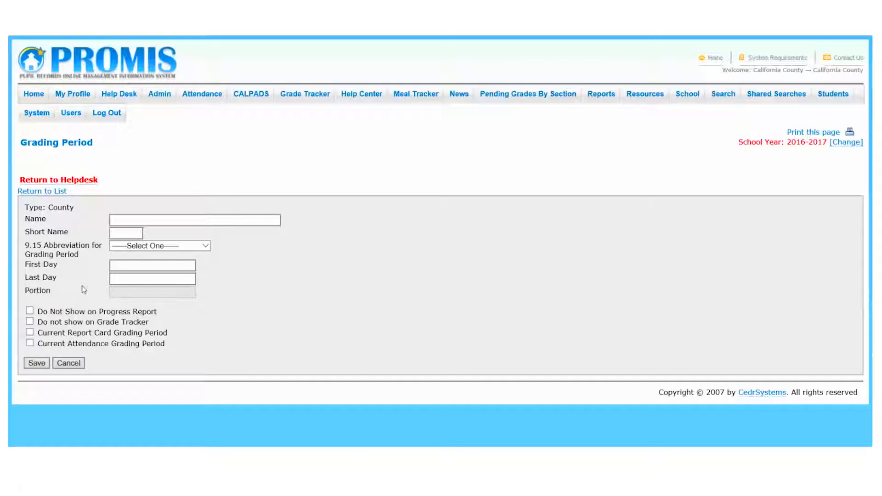
pyautogui.click(150, 221)
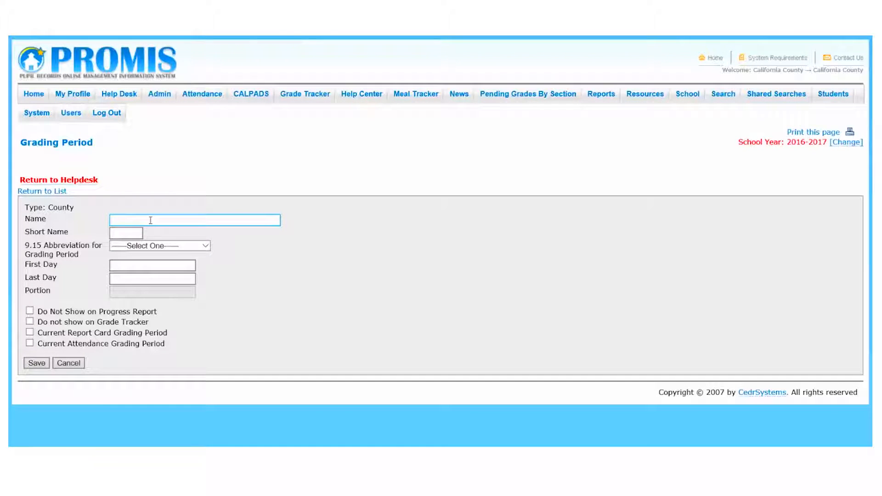
pyautogui.click(150, 221)
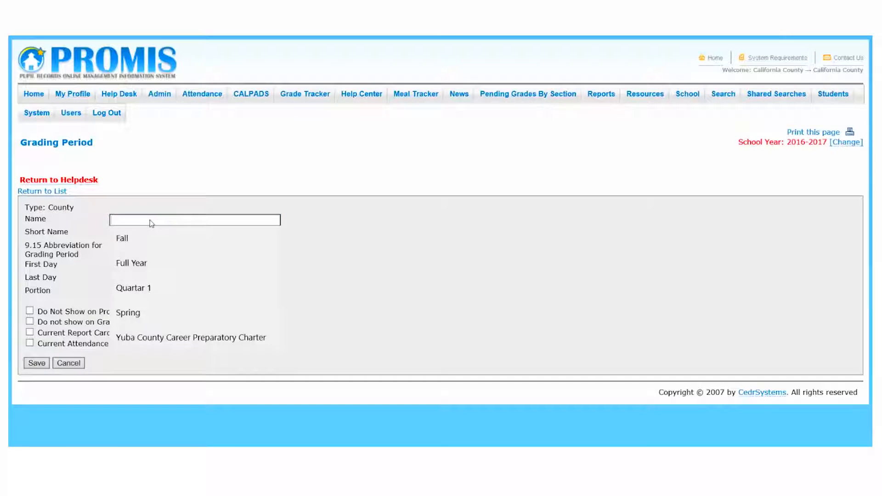
pyautogui.write('Full ')
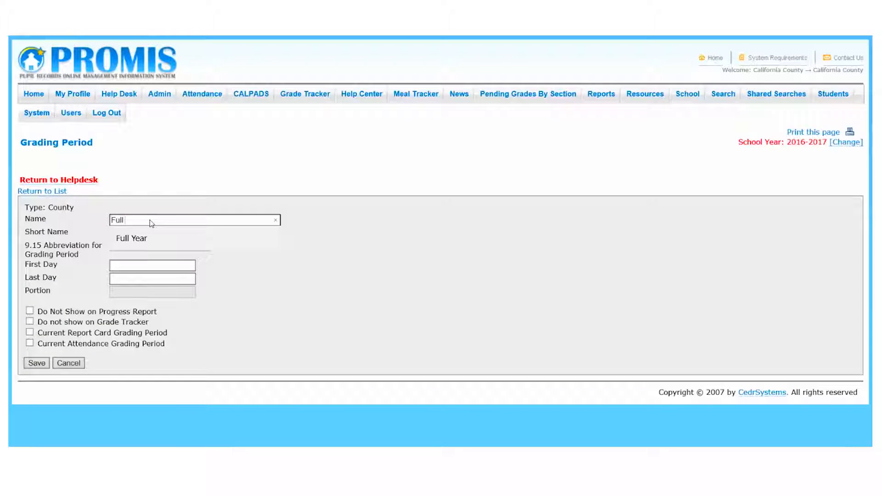
pyautogui.write('Year')
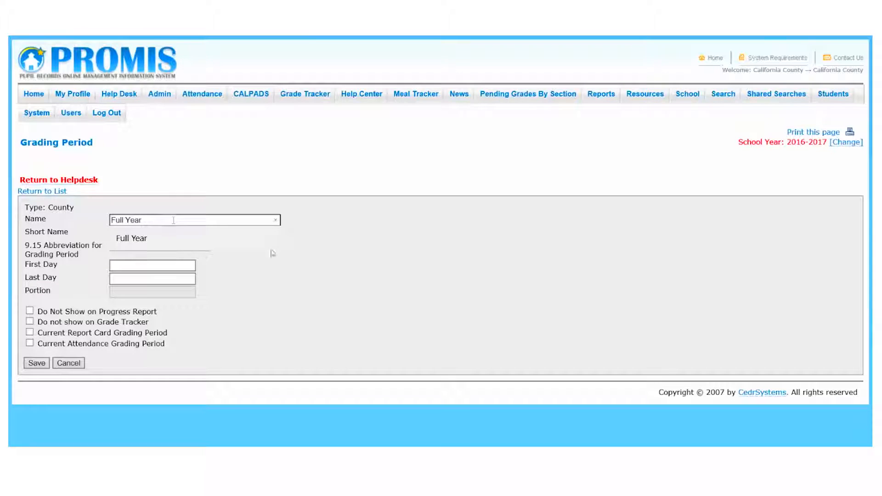
pyautogui.click(320, 267)
# Step: Give the Full Year grading period the short name FY and the 9.15 abbreviation FY-Full Year
pyautogui.click(118, 235)
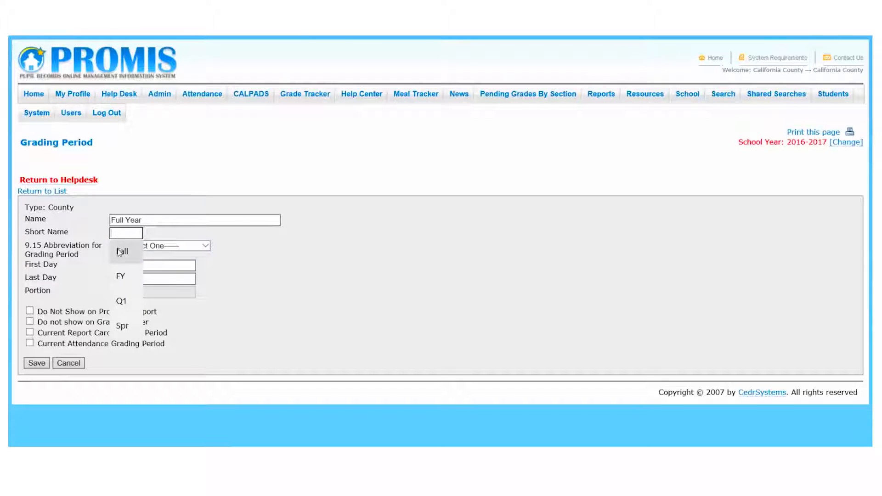
pyautogui.click(120, 276)
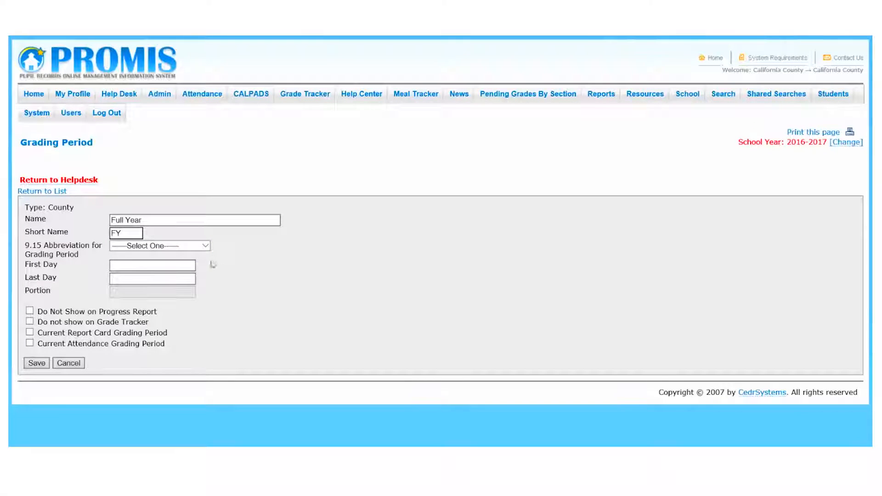
pyautogui.click(203, 247)
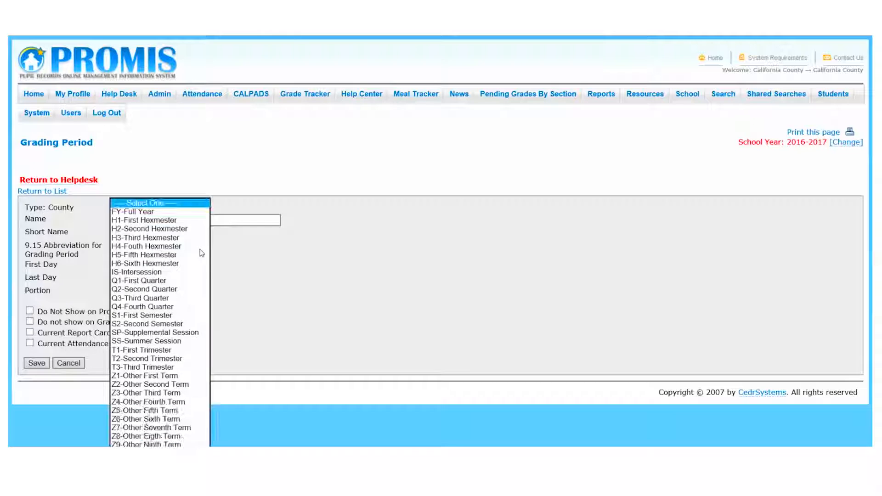
pyautogui.click(133, 211)
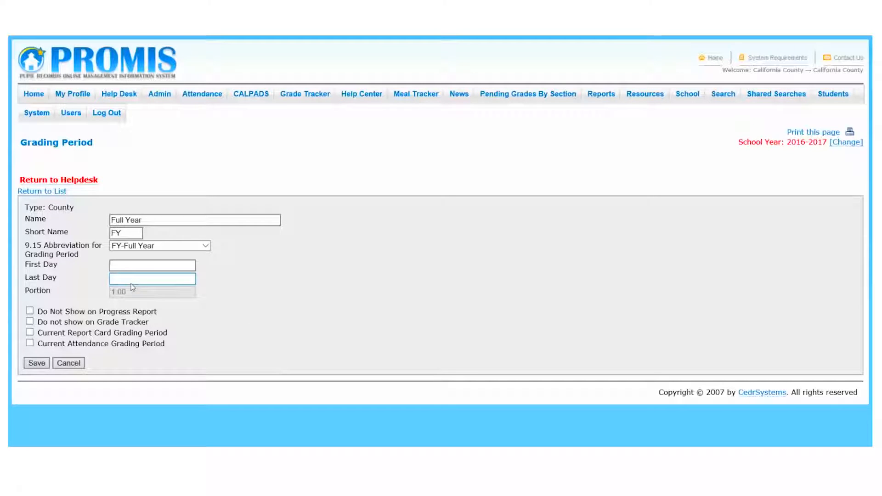
# Step: Set the Full Year period's first day to 07/01/2016 and last day to 06/30/2017, and save the grading period
pyautogui.click(130, 268)
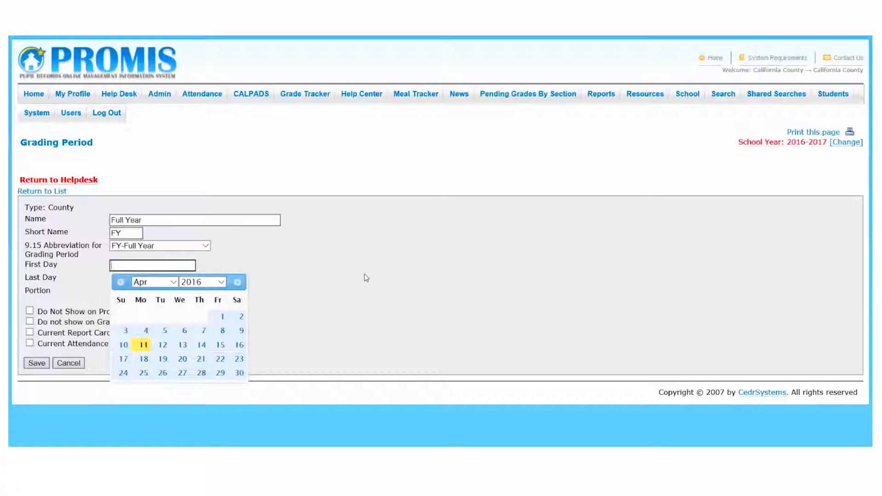
pyautogui.write('07/01')
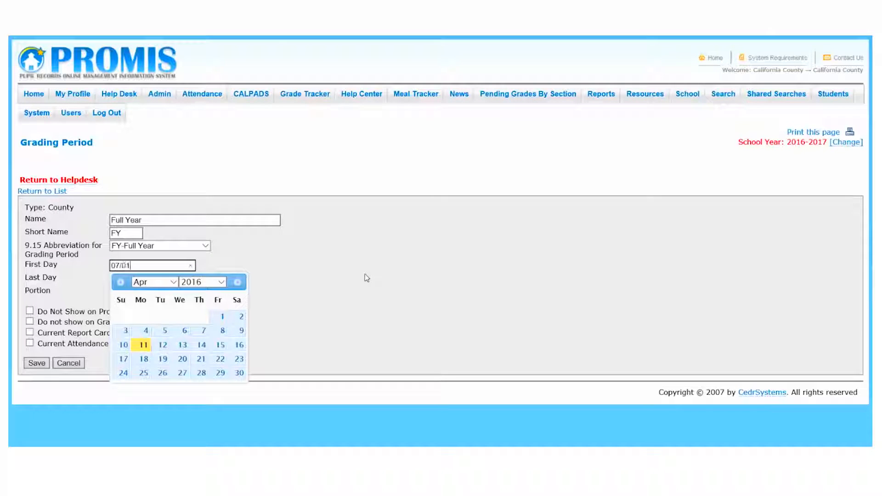
pyautogui.write('/2016')
pyautogui.click(441, 262)
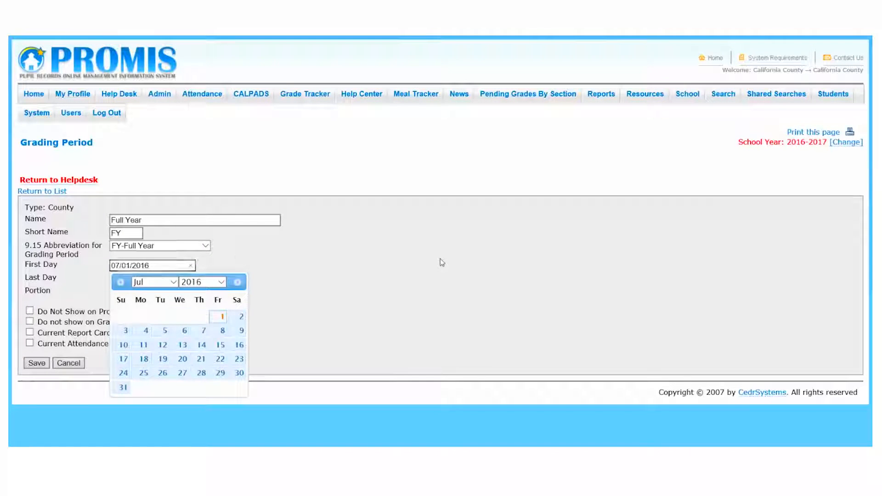
pyautogui.click(161, 279)
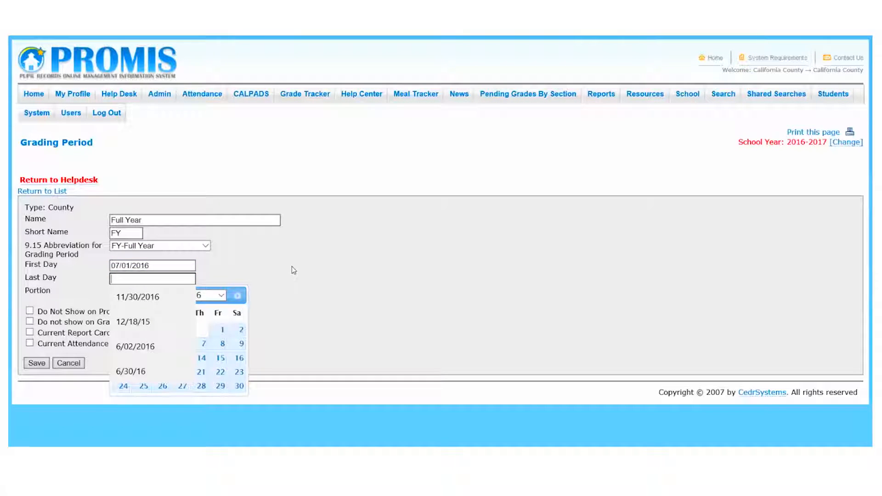
pyautogui.write('06/30/2017')
pyautogui.click(362, 281)
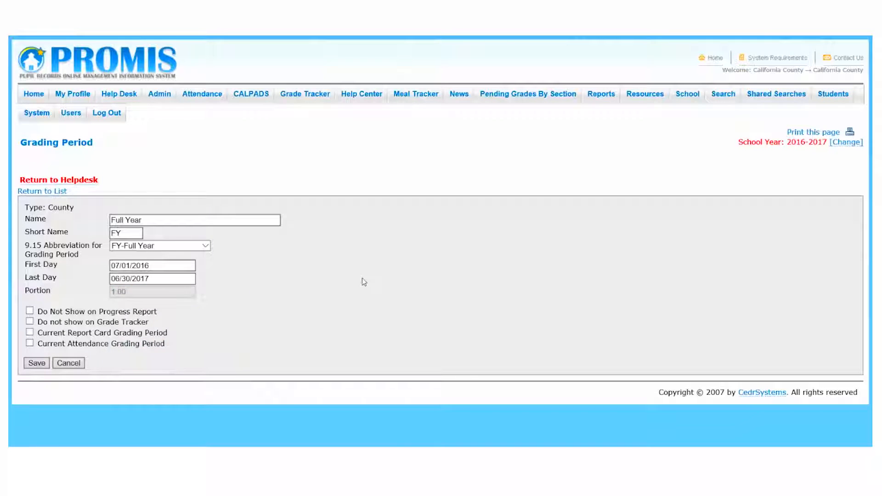
pyautogui.click(24, 366)
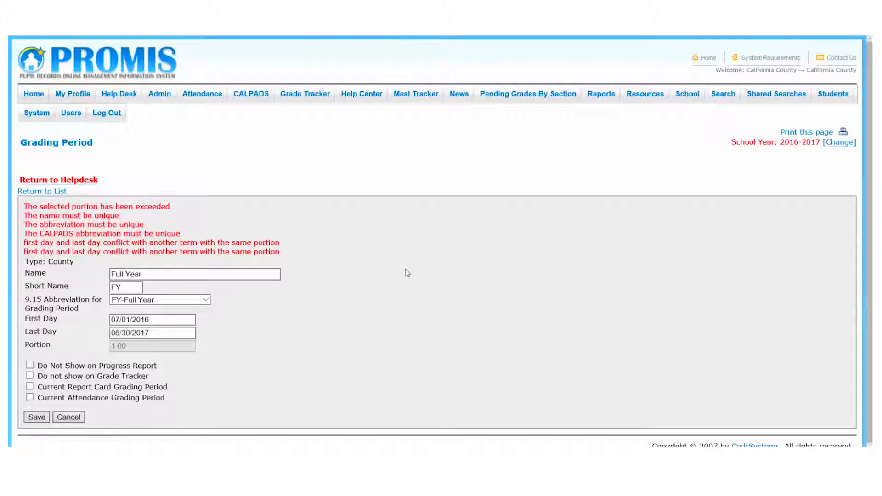
# Step: Return to the grading periods list and review its entries
pyautogui.click(47, 191)
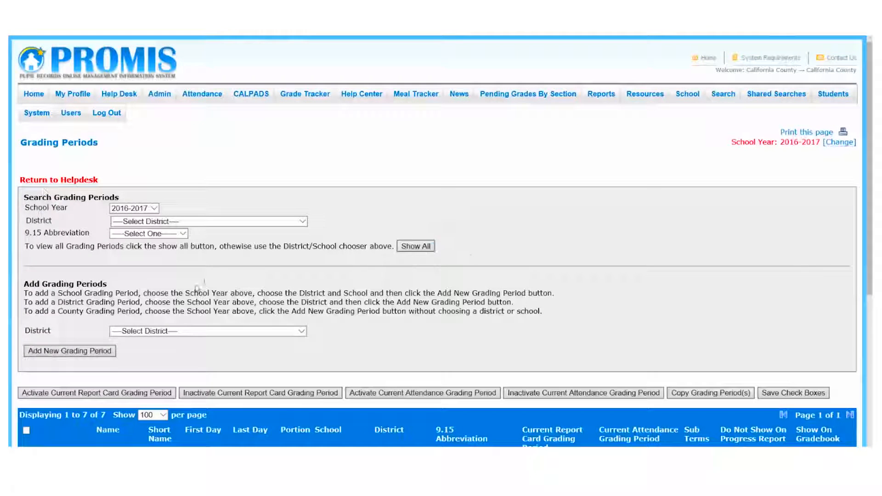
pyautogui.scroll(-2, 196, 289)
pyautogui.scroll(-2, 196, 288)
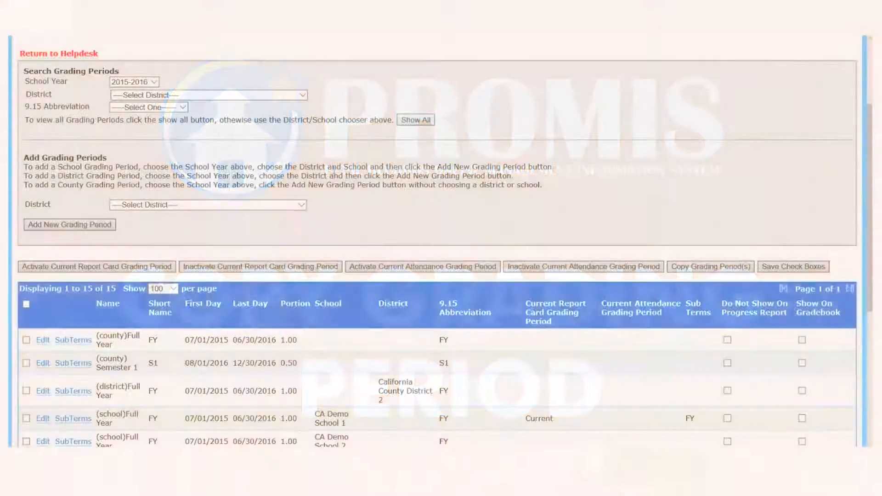
# Step: Filter the grading periods list to the 2016-2017 school year and check the county entries
pyautogui.click(129, 83)
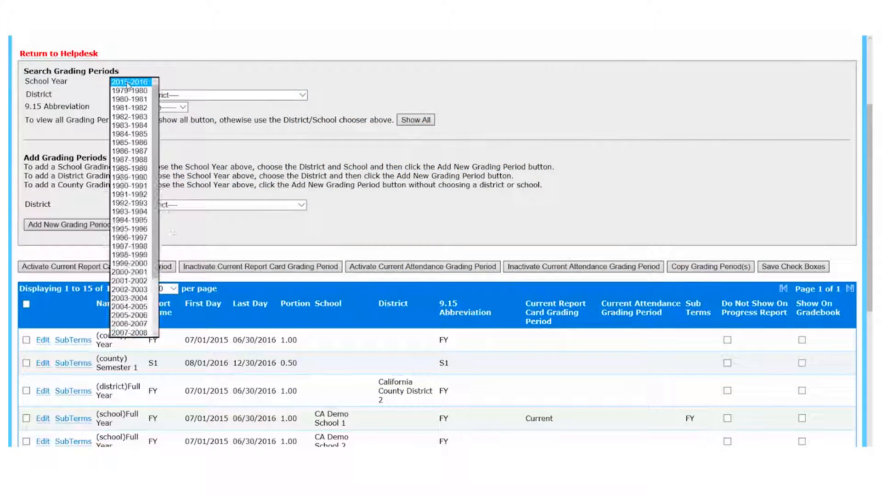
pyautogui.scroll(3, 601, 177)
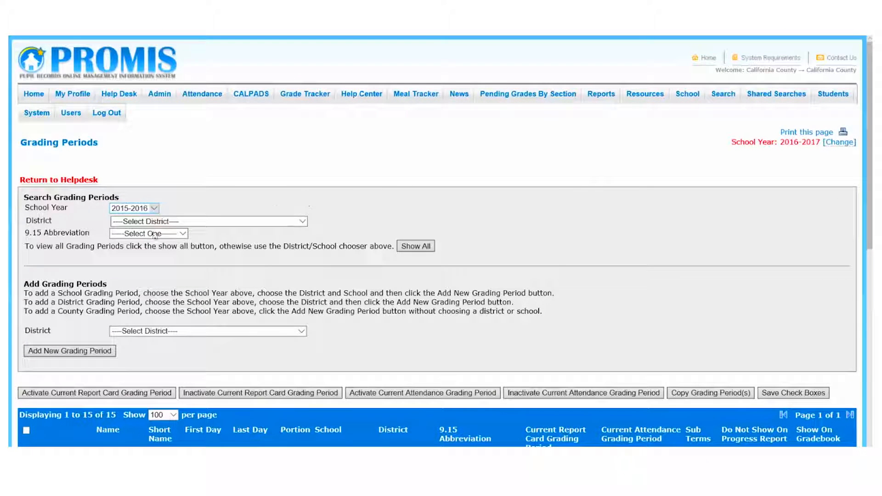
pyautogui.click(142, 207)
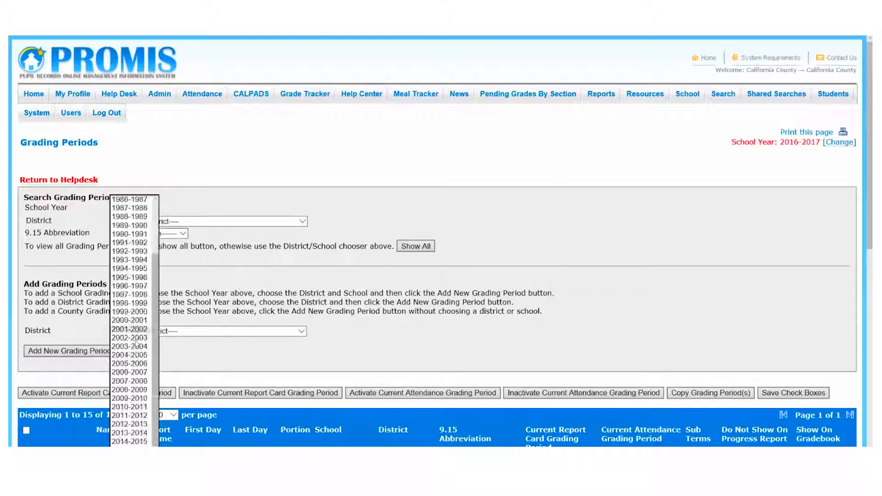
pyautogui.click(140, 458)
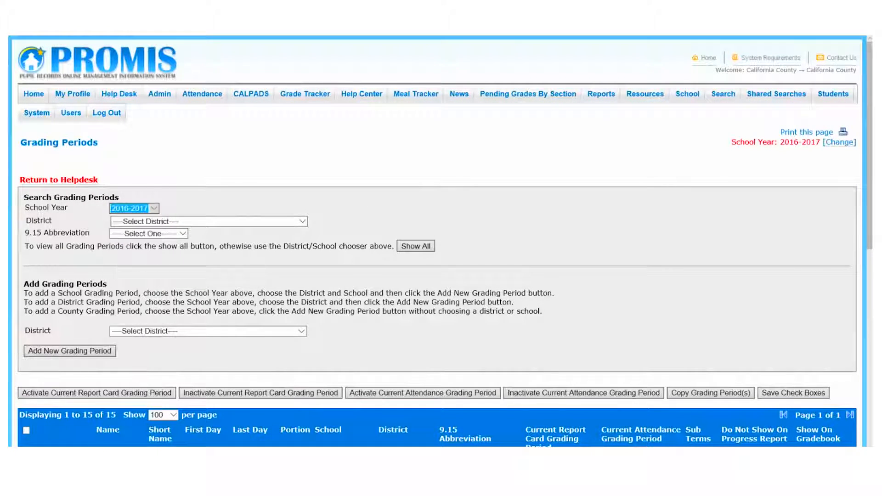
pyautogui.scroll(-5, 487, 221)
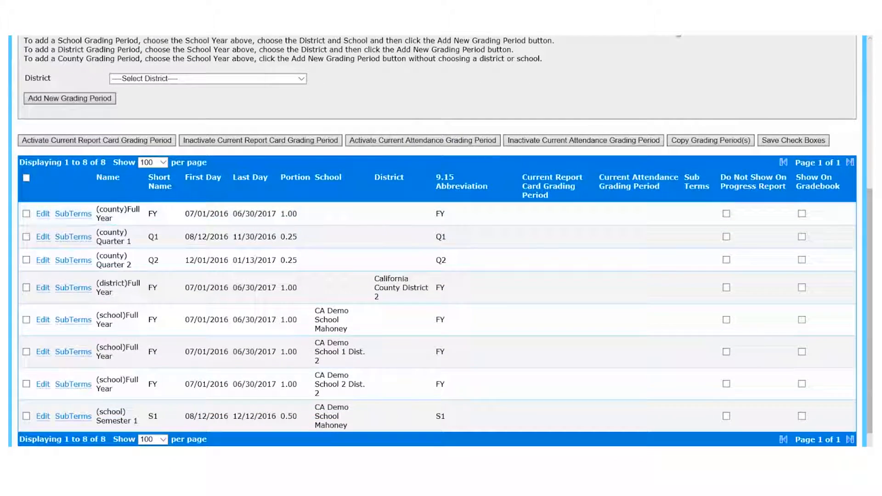
pyautogui.scroll(4, 680, 103)
pyautogui.scroll(-1, 679, 95)
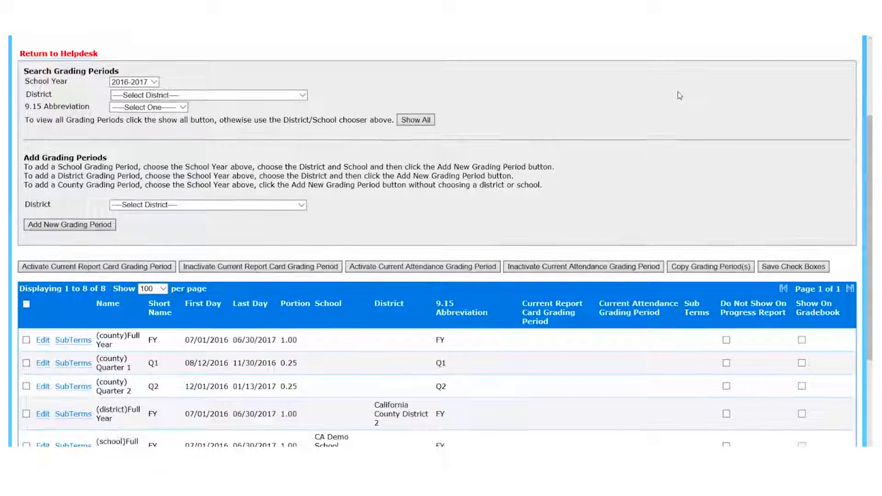
pyautogui.click(711, 269)
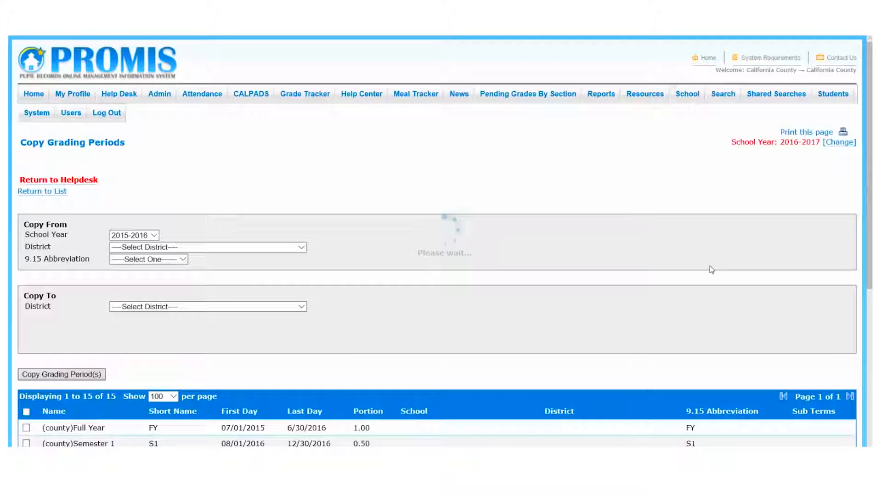
pyautogui.moveTo(679, 96)
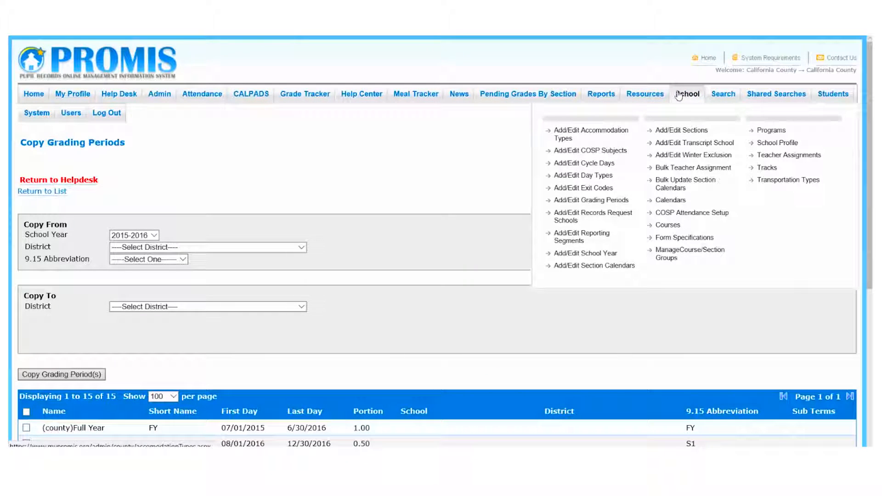
pyautogui.click(603, 205)
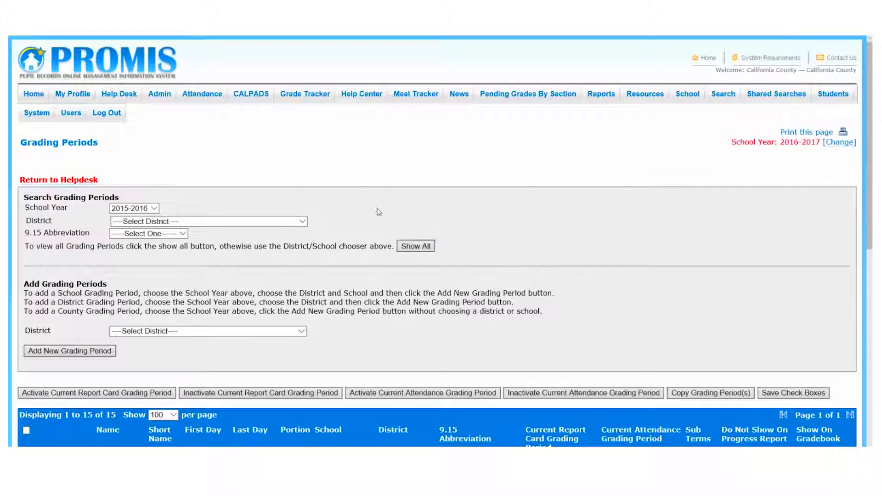
# Step: Show the 2016-2017 grading periods again and look over the county, district and school rows
pyautogui.click(131, 209)
pyautogui.scroll(-2, 136, 413)
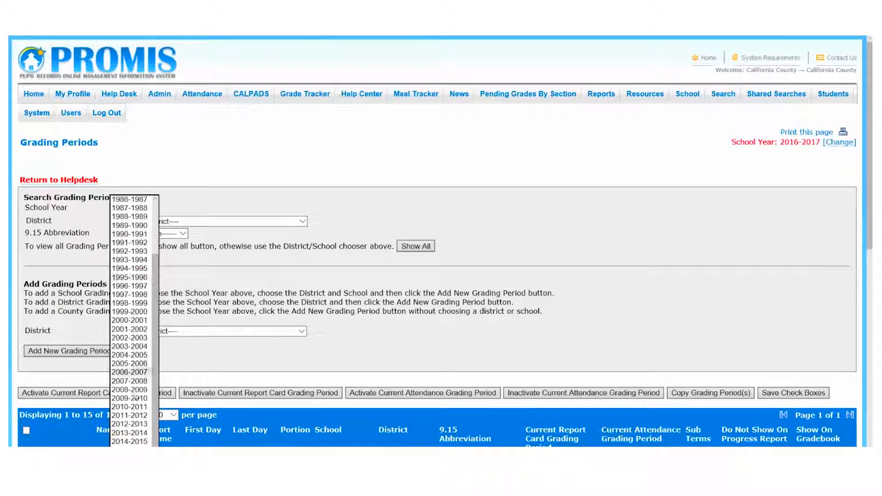
pyautogui.click(137, 458)
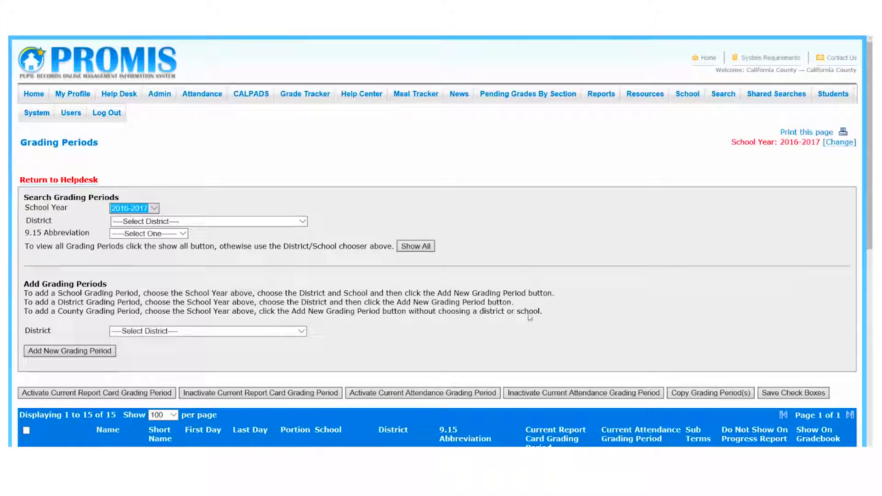
pyautogui.scroll(-4, 532, 315)
pyautogui.scroll(-2, 534, 315)
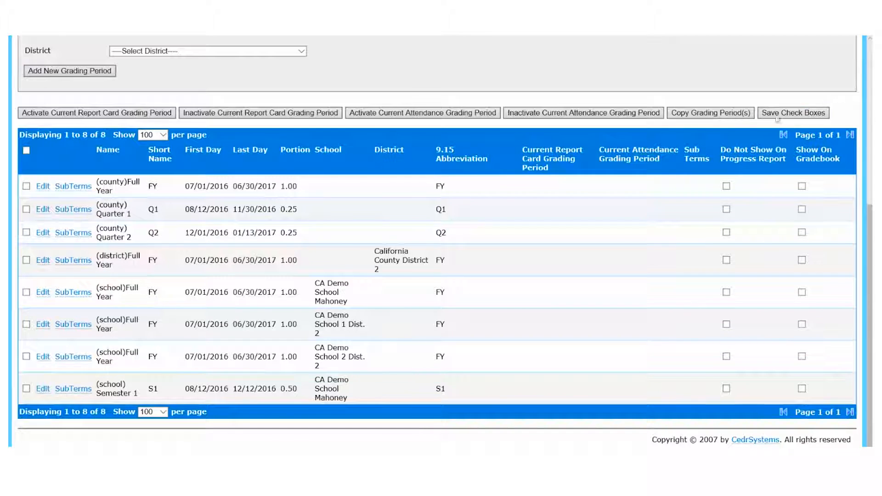
# Step: Start copying grading periods and set the school year to copy from to 2016-2017
pyautogui.click(710, 113)
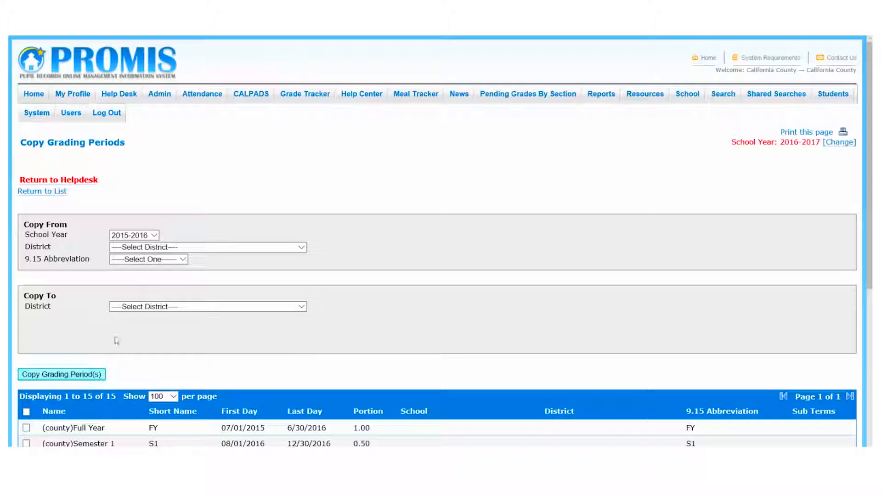
pyautogui.click(132, 235)
pyautogui.scroll(-4, 133, 368)
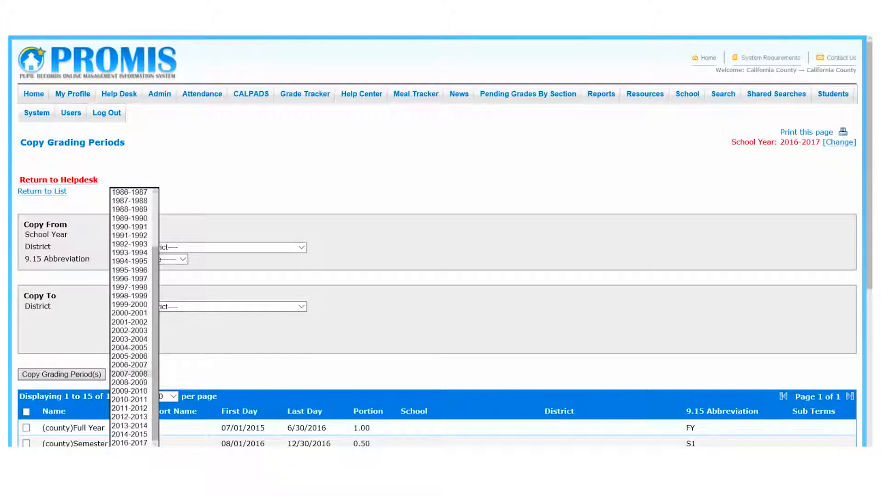
pyautogui.click(138, 442)
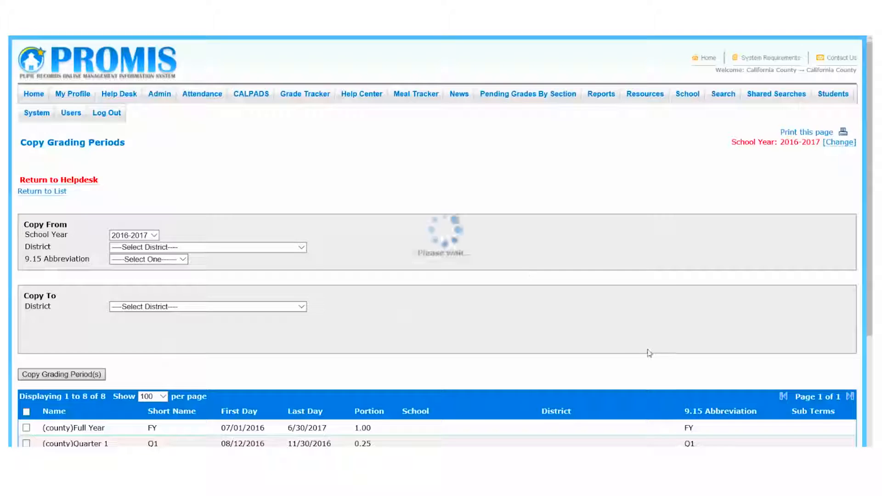
pyautogui.scroll(-3, 649, 353)
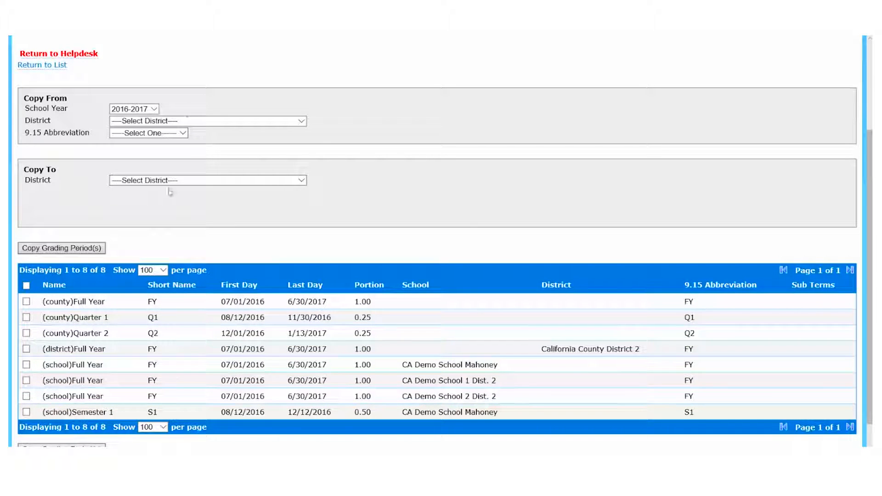
# Step: Set the copy destination to California County District with CA Demo School 1, School 2, School Mahoney, Spring 1 Test and Spring 2 Test
pyautogui.click(154, 180)
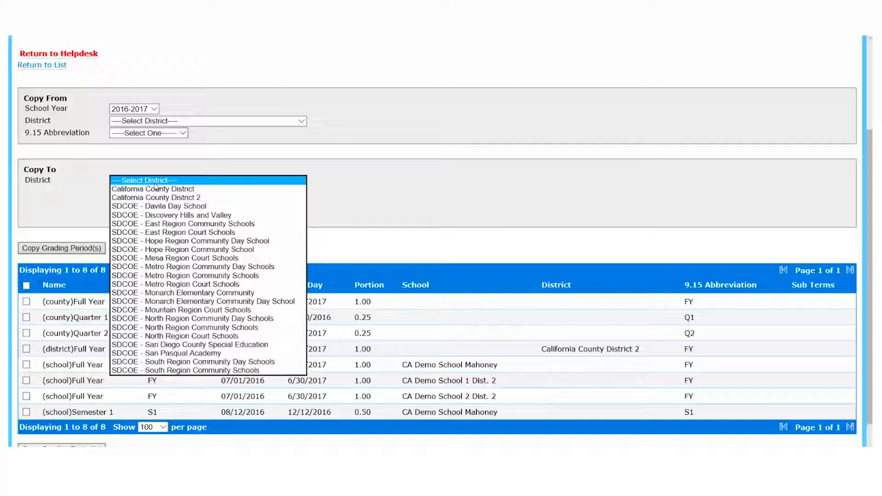
pyautogui.click(148, 188)
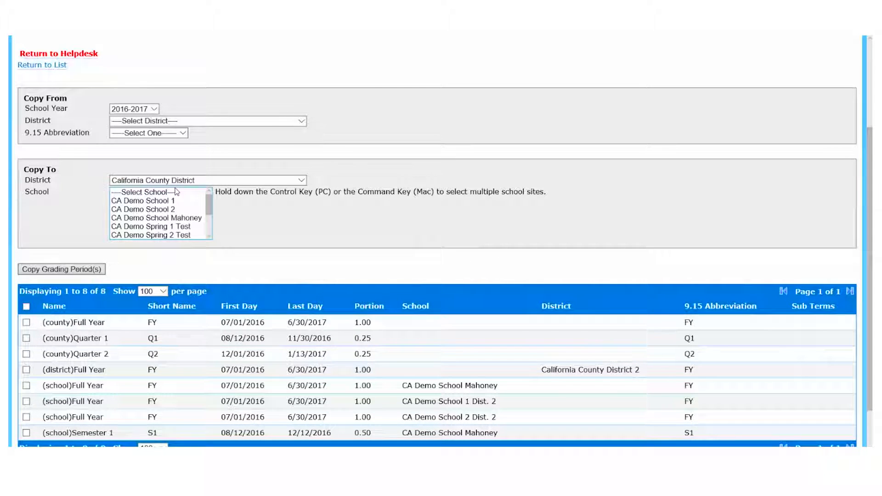
pyautogui.click(166, 201)
pyautogui.keyDown('ctrl'); pyautogui.click(166, 209); pyautogui.keyUp('ctrl')
pyautogui.keyDown('ctrl'); pyautogui.click(167, 218); pyautogui.keyUp('ctrl')
pyautogui.keyDown('ctrl'); pyautogui.click(169, 226); pyautogui.keyUp('ctrl')
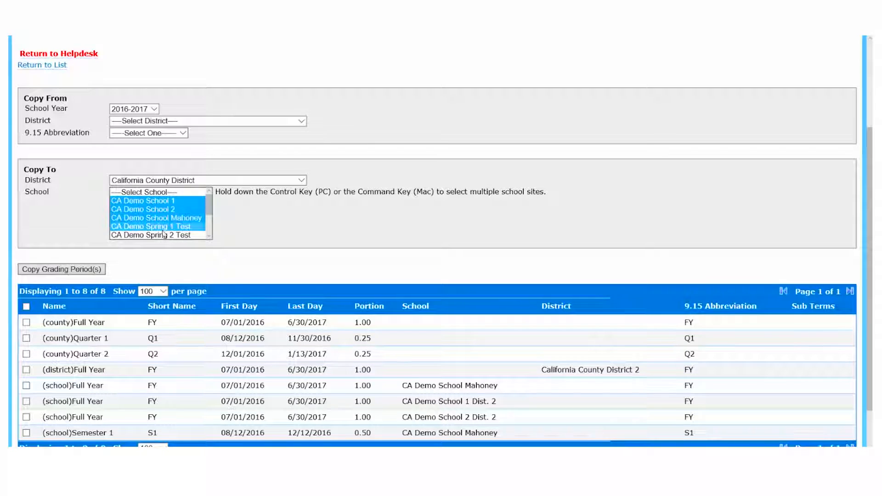
pyautogui.keyDown('ctrl'); pyautogui.click(147, 234); pyautogui.keyUp('ctrl')
# Step: Copy the county Full Year, Quarter 1 and Quarter 2 grading periods to the selected schools
pyautogui.scroll(-1, 146, 202)
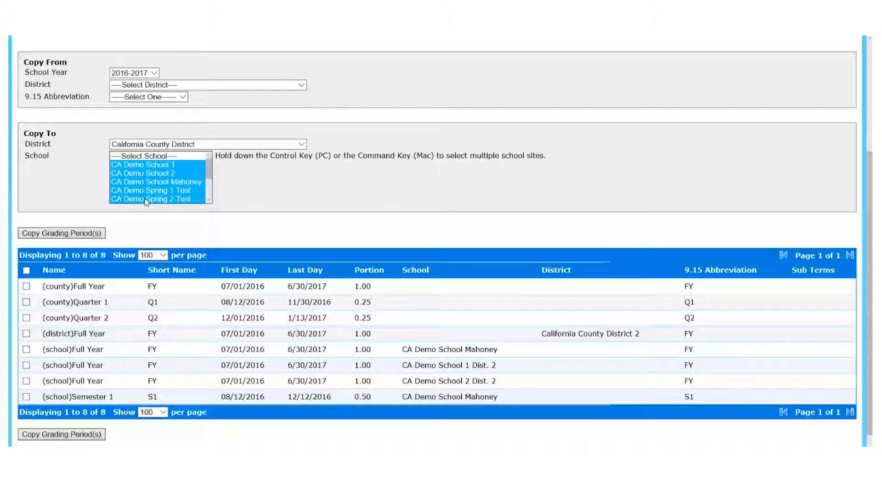
pyautogui.click(26, 286)
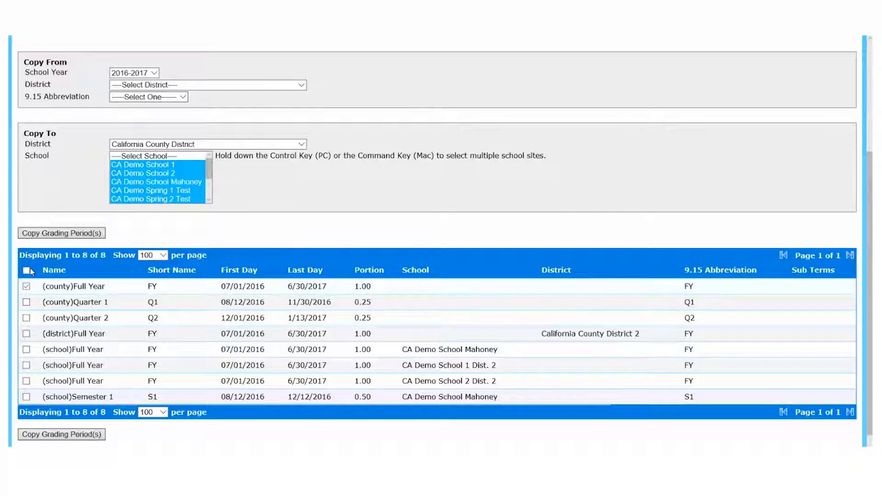
pyautogui.click(27, 302)
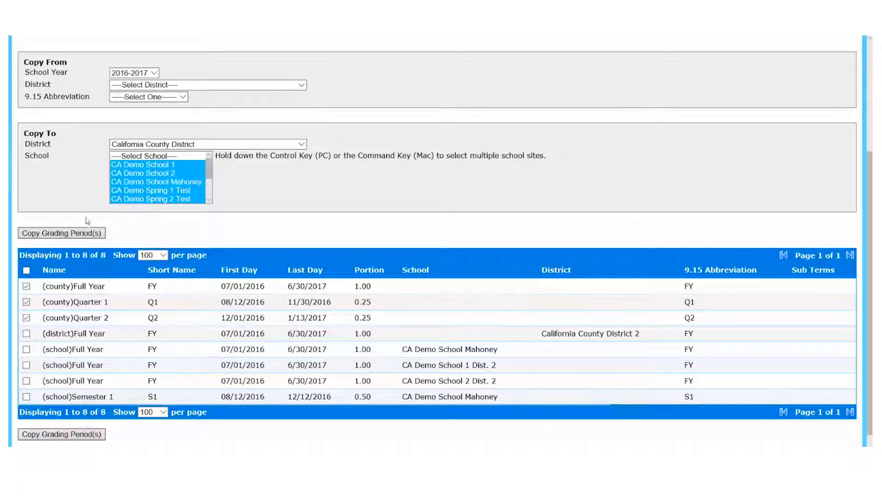
pyautogui.click(56, 233)
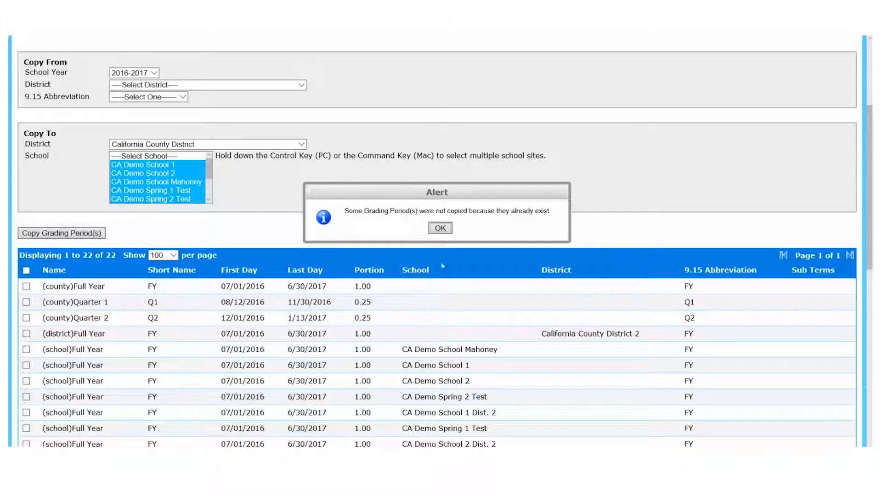
pyautogui.click(440, 228)
# Step: Filter the copy source list to 2016-2017 and check the grading periods copied to the schools
pyautogui.scroll(-5, 445, 233)
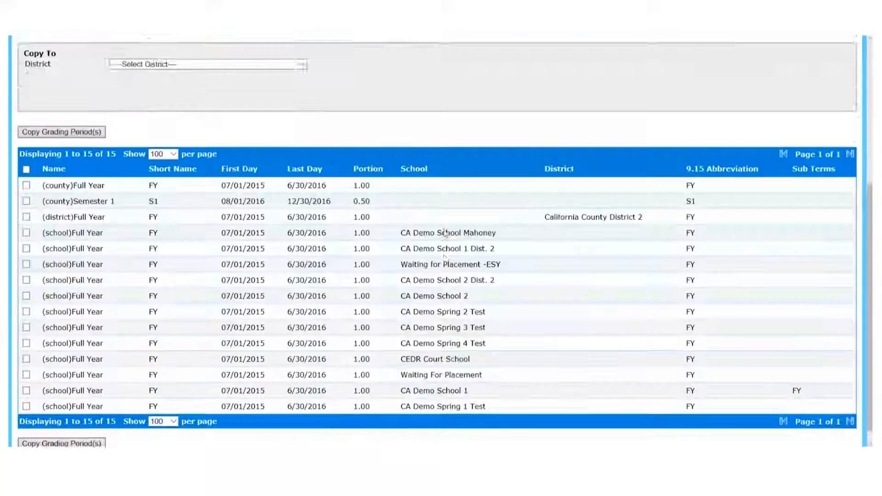
pyautogui.scroll(3, 446, 234)
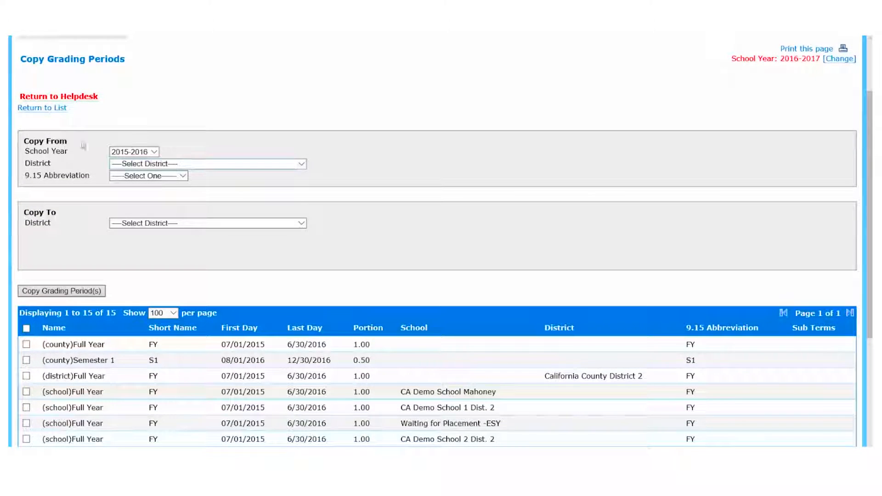
pyautogui.click(144, 151)
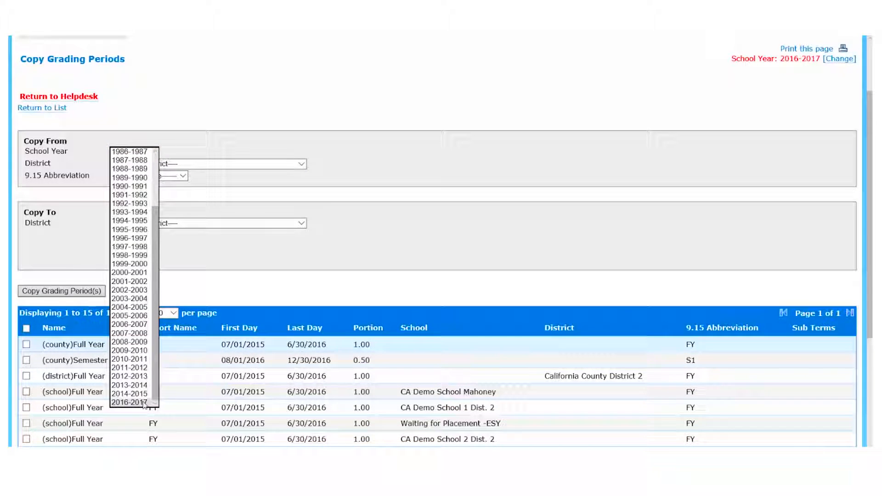
pyautogui.click(138, 402)
pyautogui.scroll(-6, 501, 189)
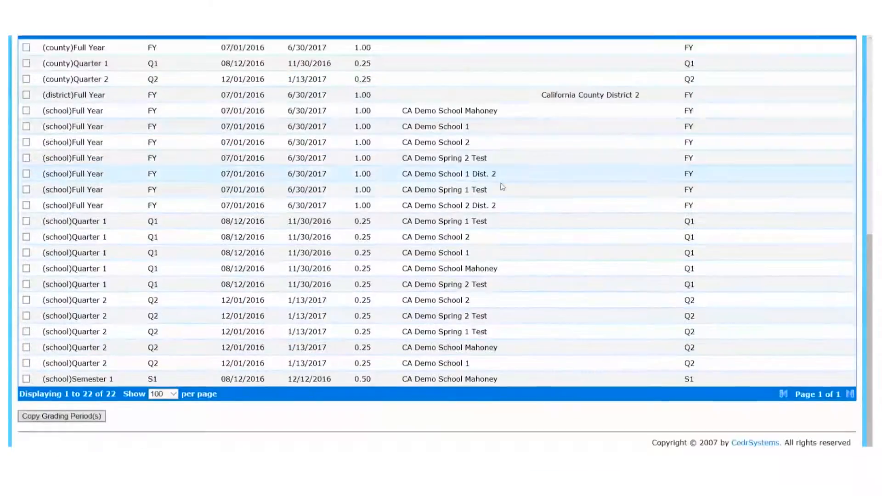
# Step: Review the grading periods listed for the copied 2016-2017 schools and those listed for 2015-2016
pyautogui.scroll(3, 508, 360)
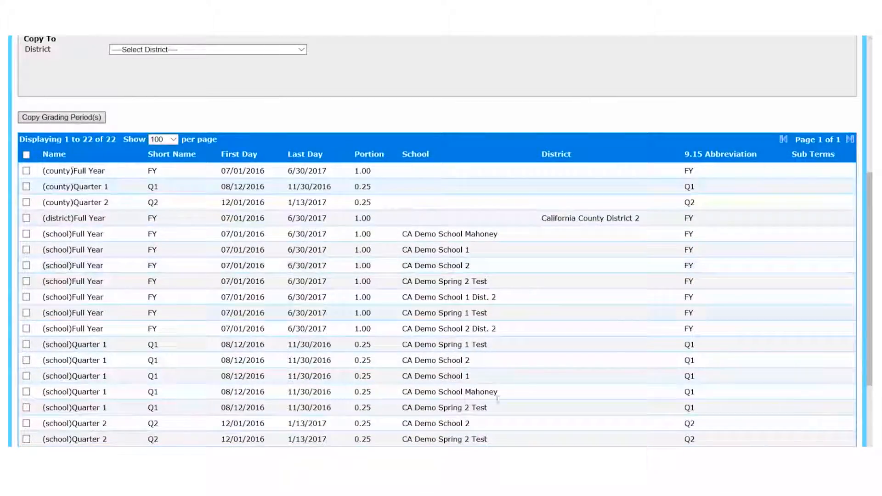
pyautogui.scroll(-3, 482, 420)
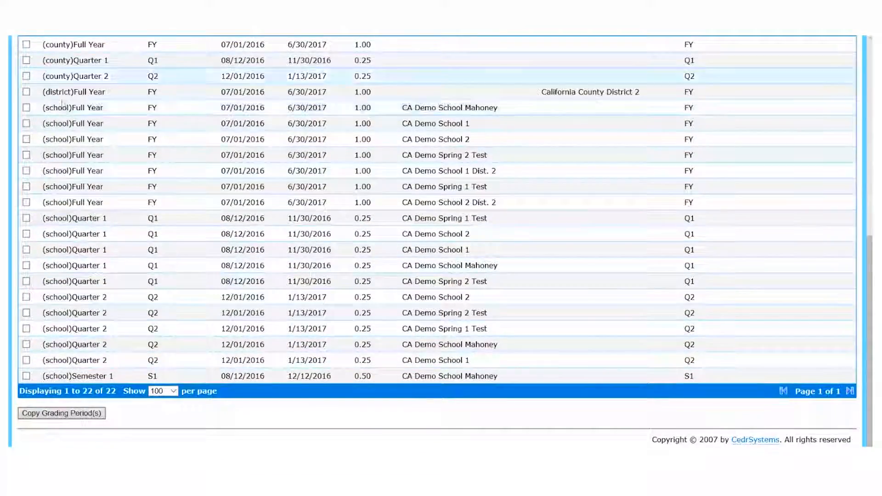
pyautogui.scroll(2, 51, 87)
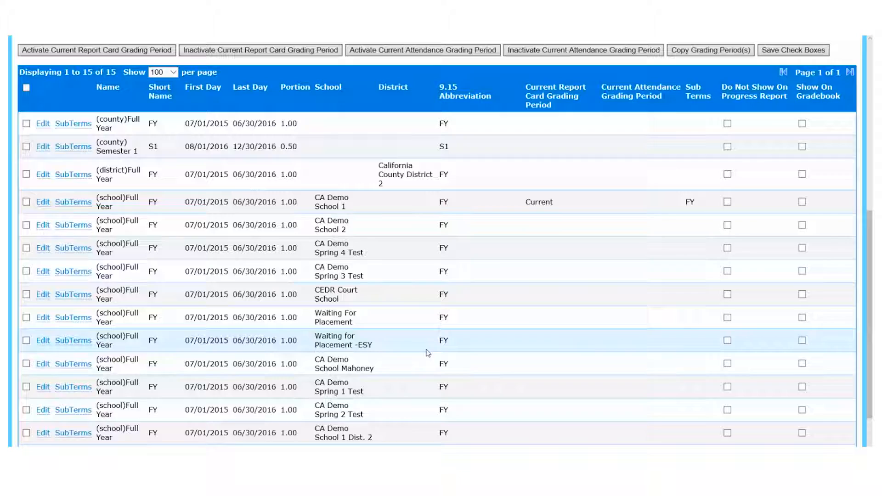
pyautogui.scroll(-2, 468, 352)
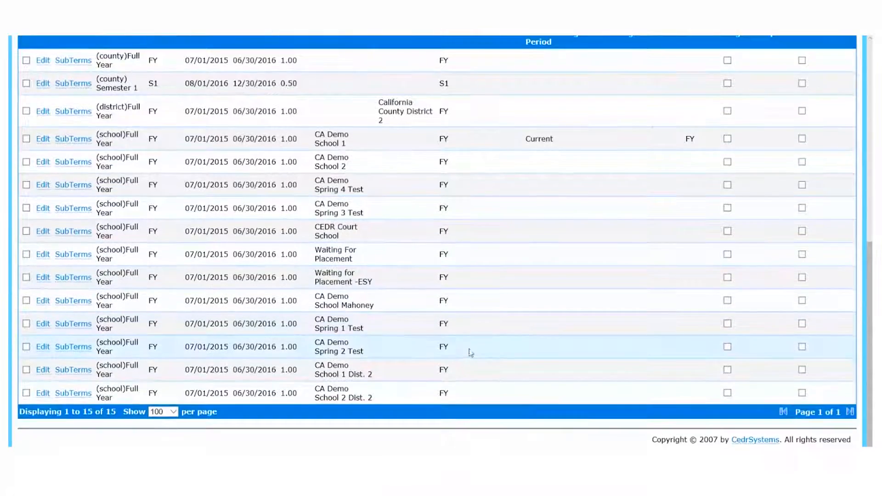
pyautogui.scroll(5, 467, 352)
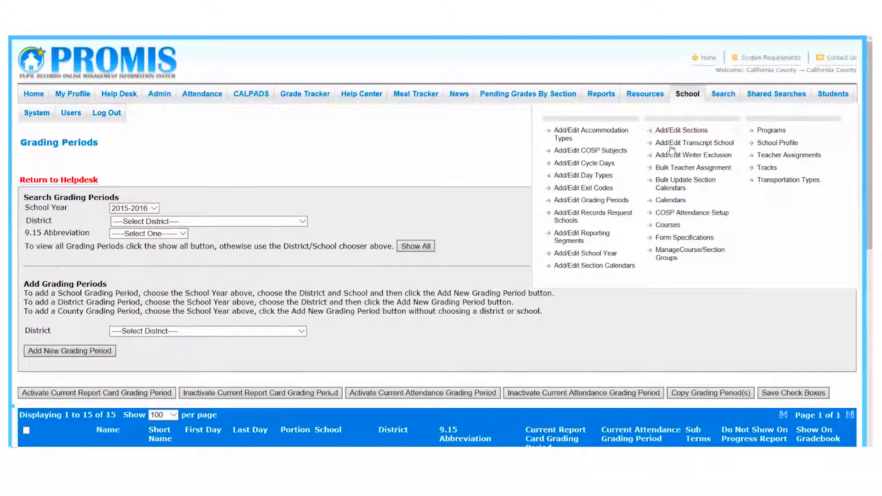
# Step: Open the course management page, examine the active courses, and filter them by California County District
pyautogui.click(667, 225)
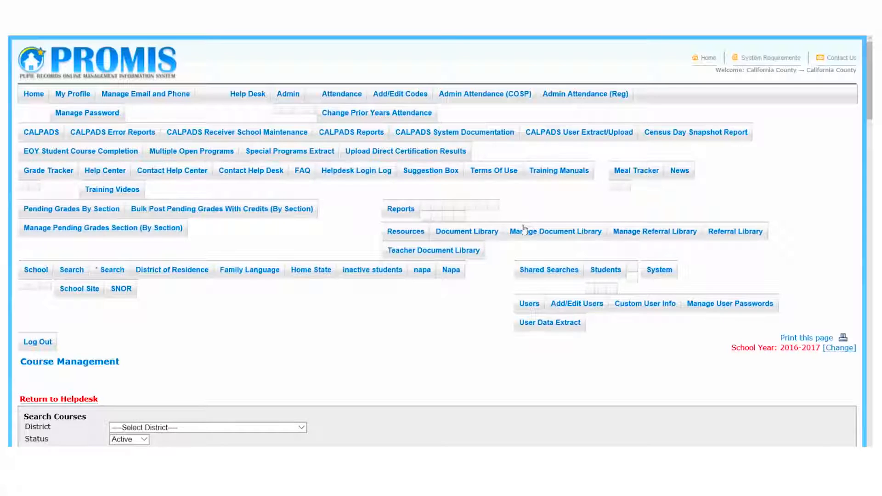
pyautogui.scroll(-2, 454, 237)
pyautogui.scroll(-3, 454, 237)
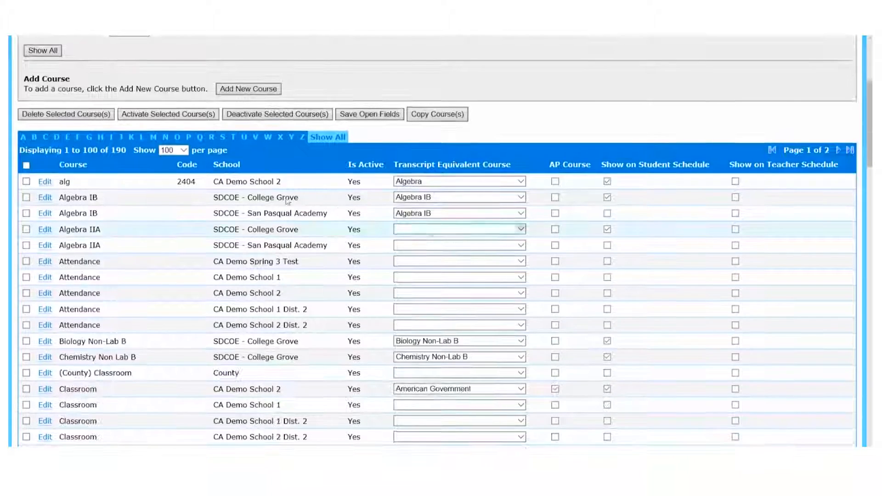
pyautogui.scroll(5, 171, 181)
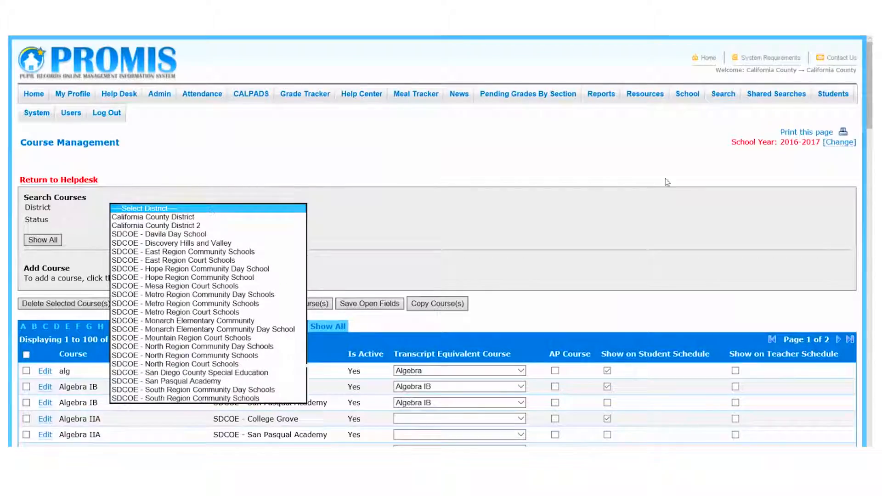
pyautogui.scroll(-15, 492, 197)
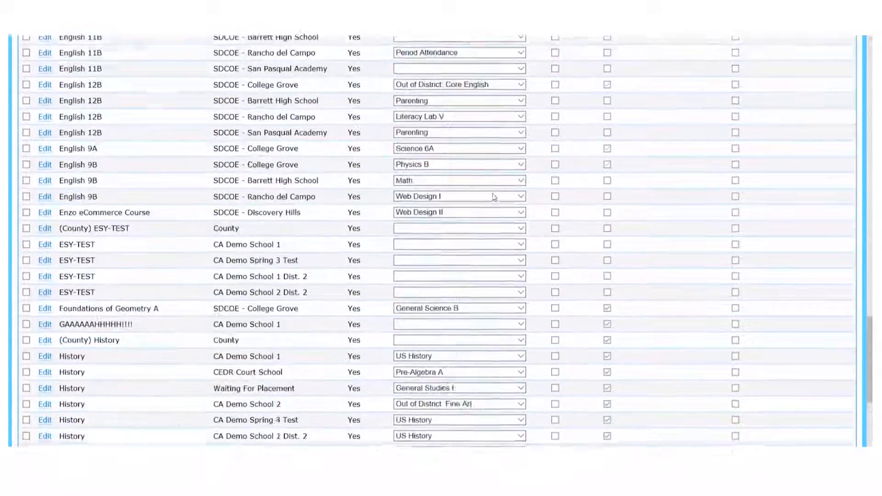
pyautogui.scroll(-5, 493, 196)
pyautogui.scroll(15, 492, 197)
pyautogui.scroll(5, 490, 197)
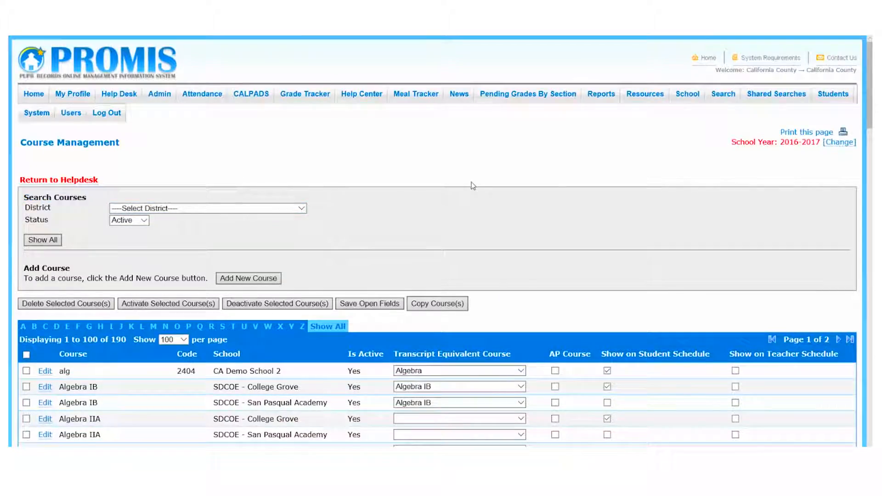
pyautogui.scroll(-15, 473, 185)
pyautogui.scroll(15, 468, 185)
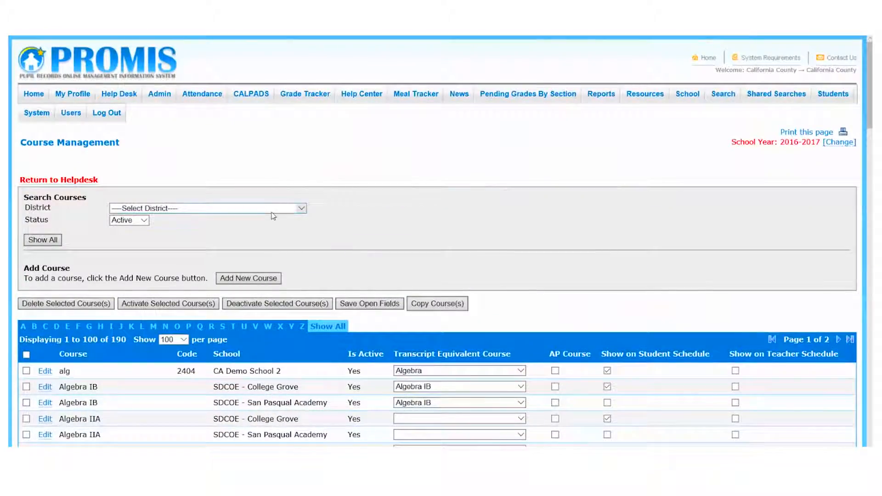
pyautogui.click(273, 211)
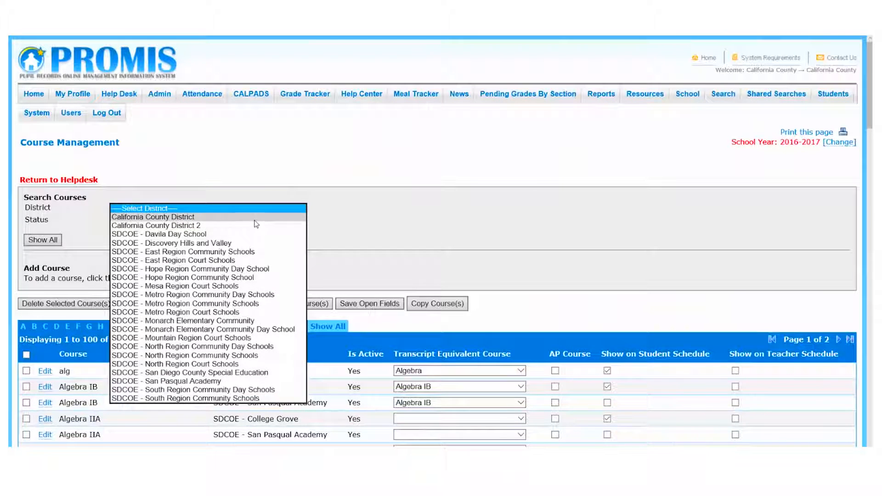
pyautogui.click(255, 218)
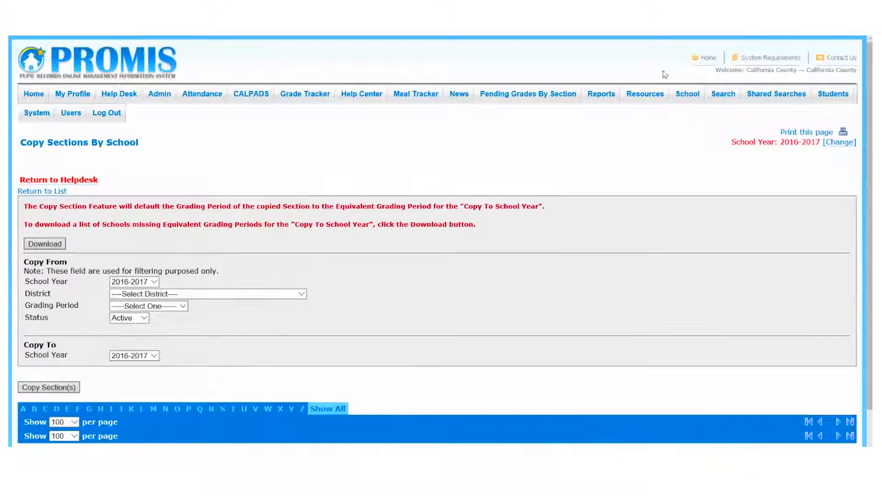
# Step: Open the Add/Edit Sections page and review the sections for the 2016-2017 school year
pyautogui.moveTo(678, 94)
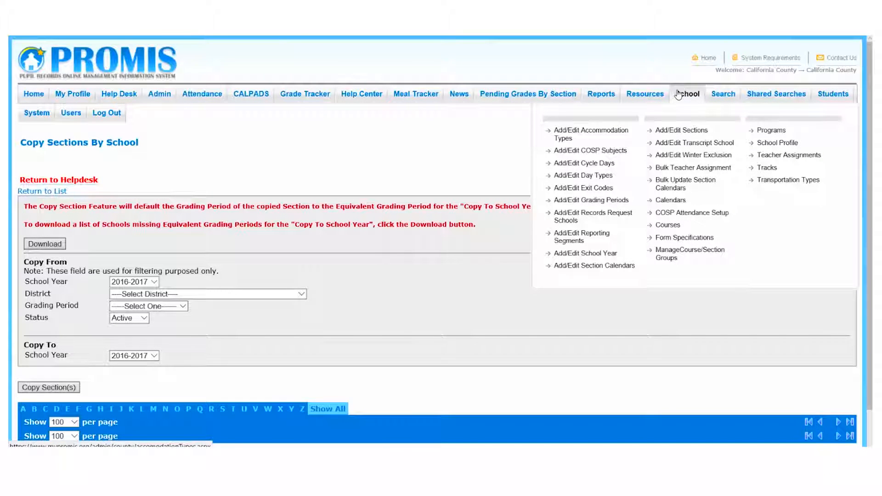
pyautogui.click(674, 130)
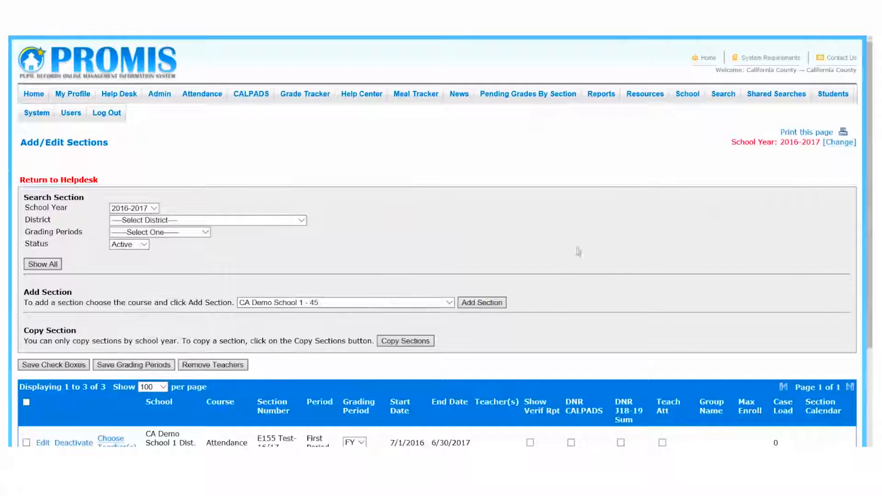
pyautogui.scroll(-3, 630, 252)
pyautogui.scroll(-1, 630, 252)
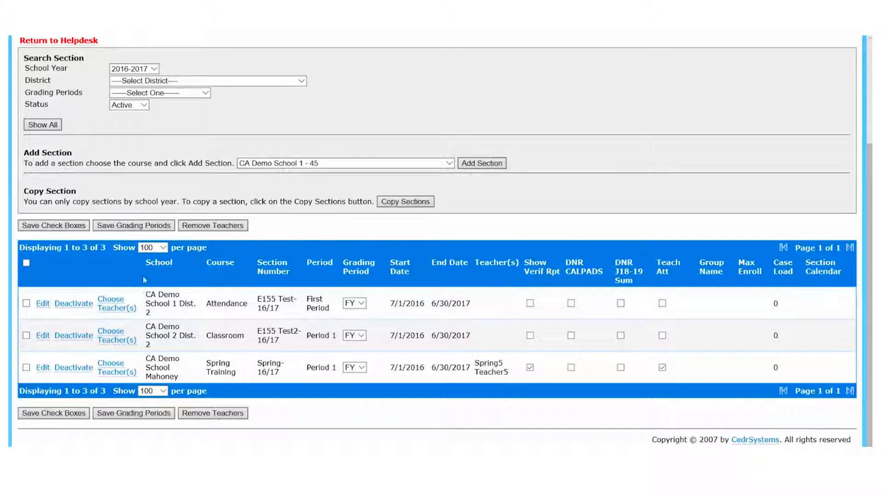
pyautogui.scroll(3, 316, 285)
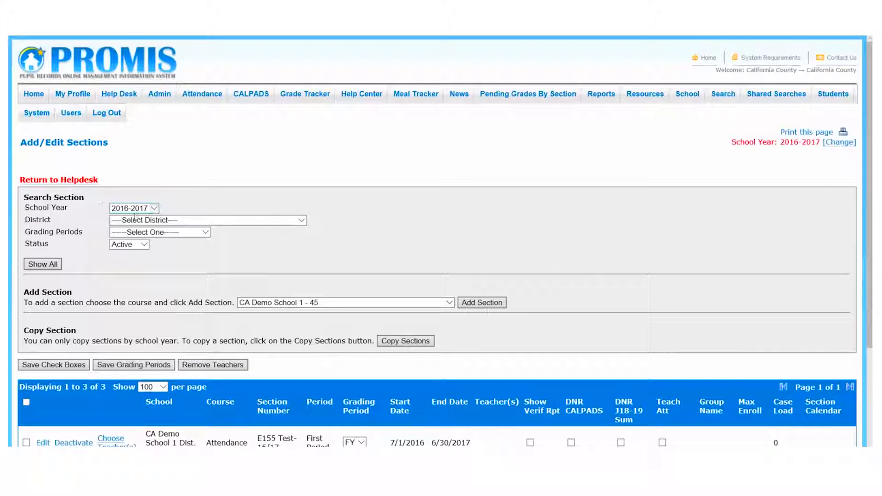
# Step: Filter the sections to the 2015-2016 school year and review the listed sections
pyautogui.click(136, 209)
pyautogui.scroll(-3, 129, 257)
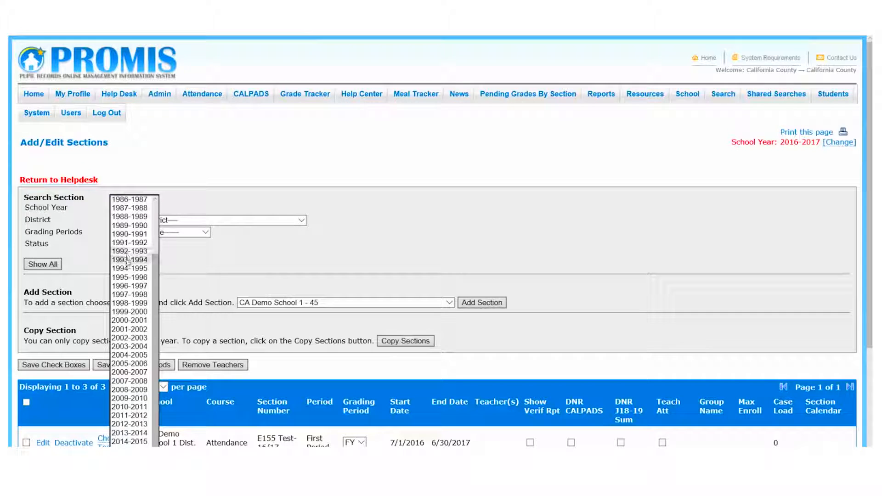
pyautogui.click(129, 450)
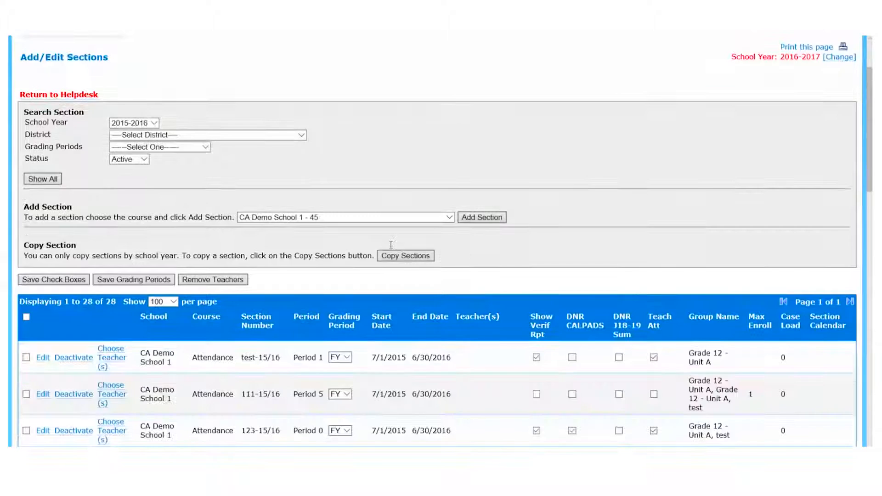
pyautogui.scroll(-15, 388, 248)
pyautogui.scroll(15, 387, 248)
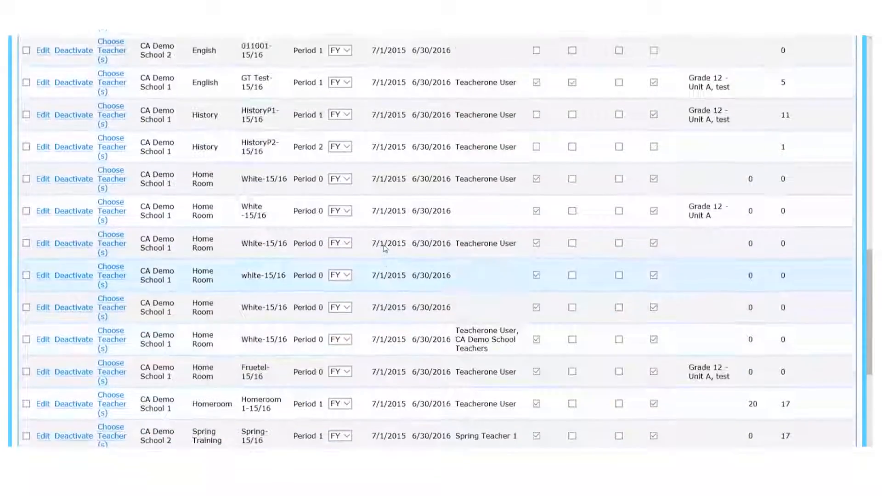
pyautogui.scroll(-2, 569, 210)
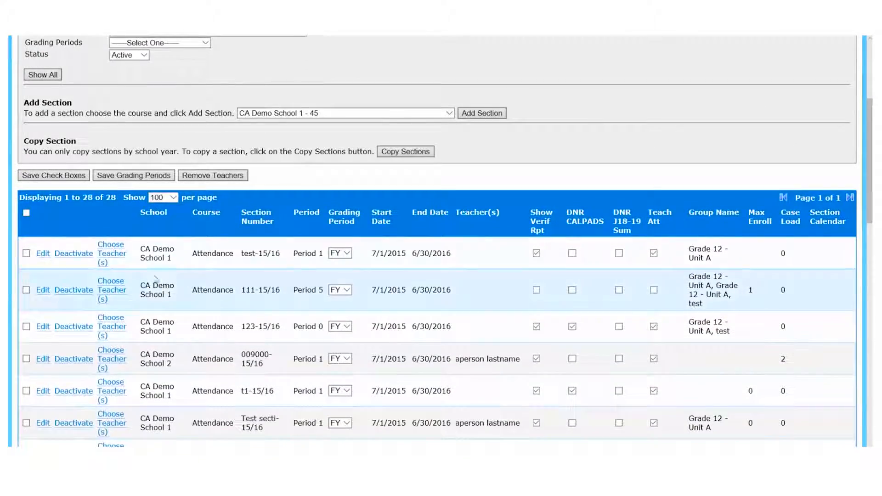
pyautogui.scroll(-5, 191, 281)
pyautogui.scroll(10, 446, 364)
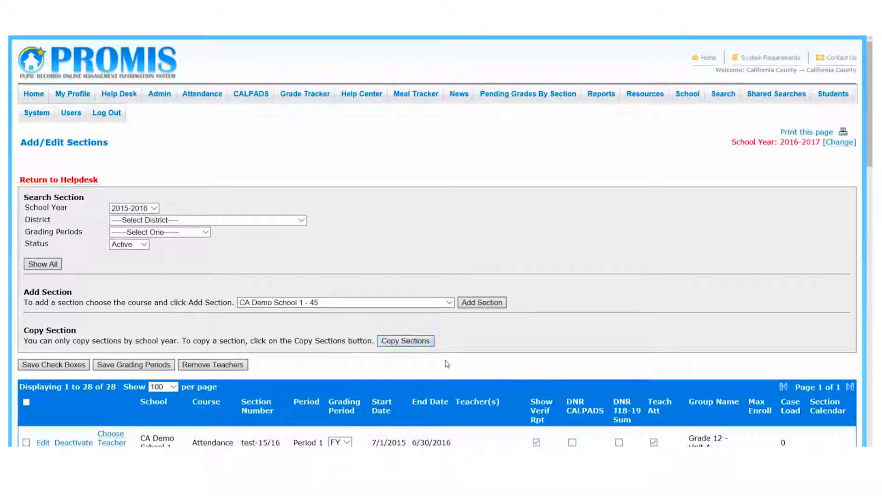
# Step: Start copying sections and set the school year to copy from to 2015-2016
pyautogui.click(405, 342)
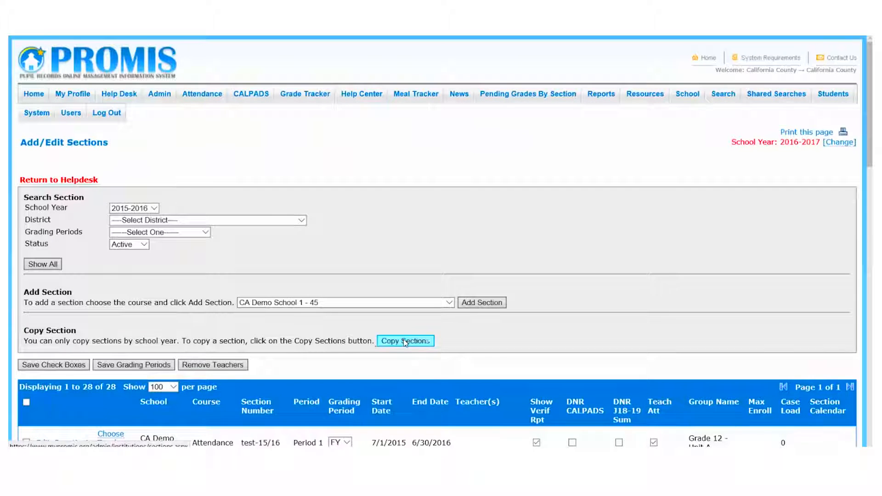
pyautogui.scroll(-1, 406, 342)
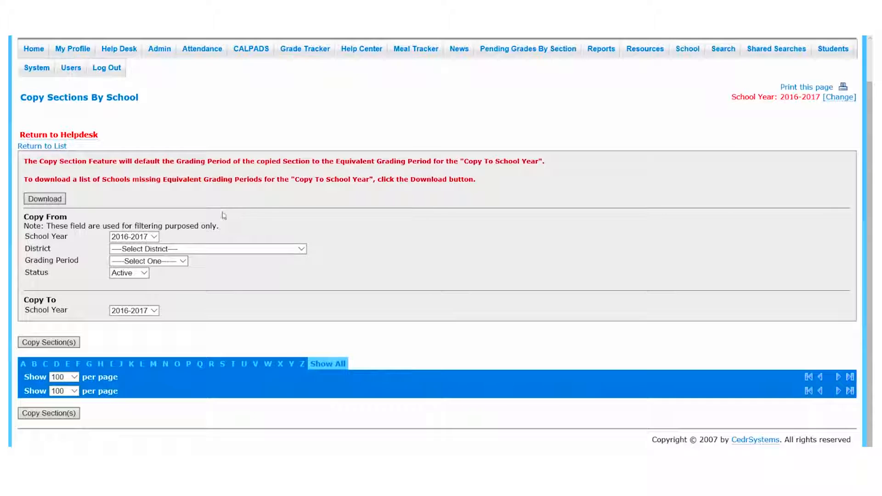
pyautogui.click(142, 238)
pyautogui.scroll(-3, 133, 317)
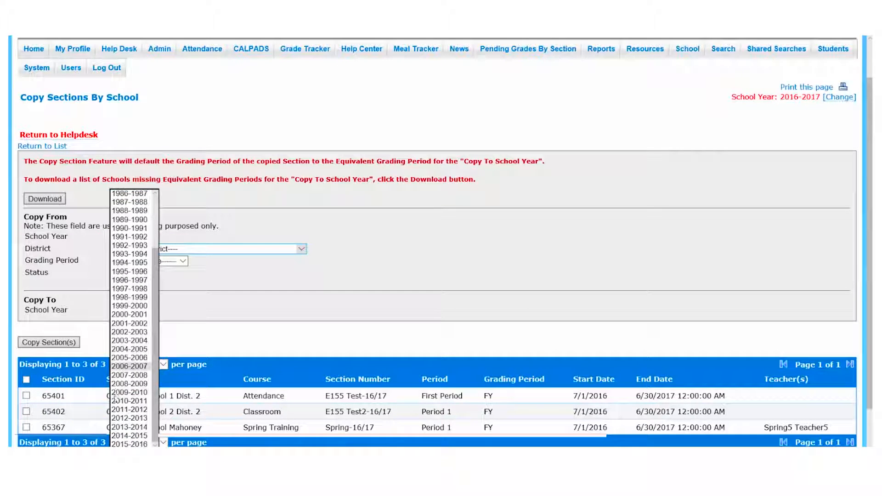
pyautogui.click(120, 443)
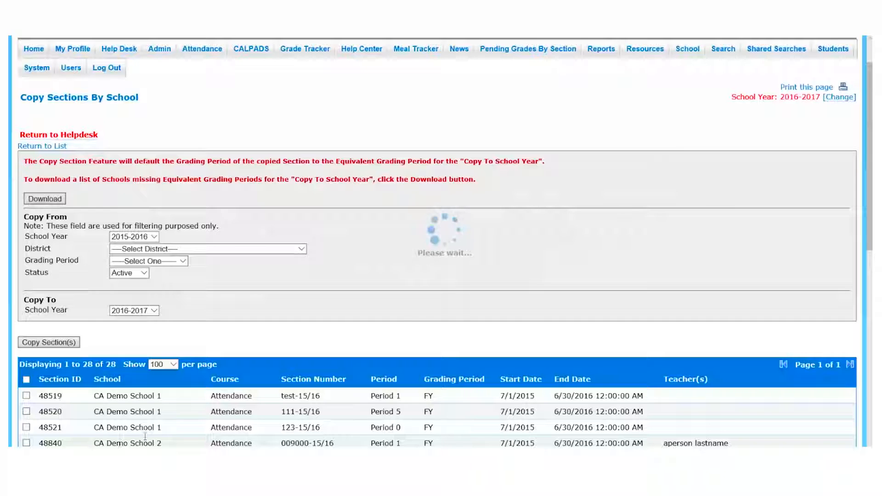
pyautogui.scroll(-5, 404, 326)
pyautogui.scroll(5, 399, 326)
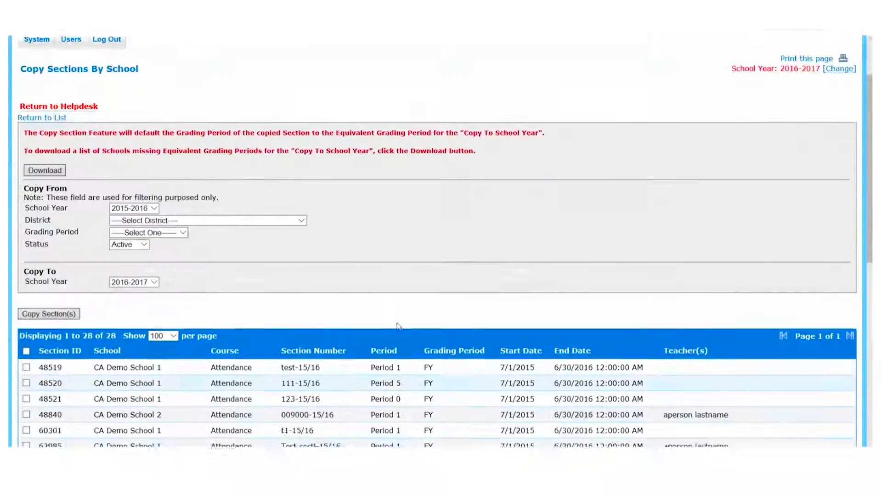
# Step: Filter the sections to copy by California County District and CA Demo School 1
pyautogui.click(147, 248)
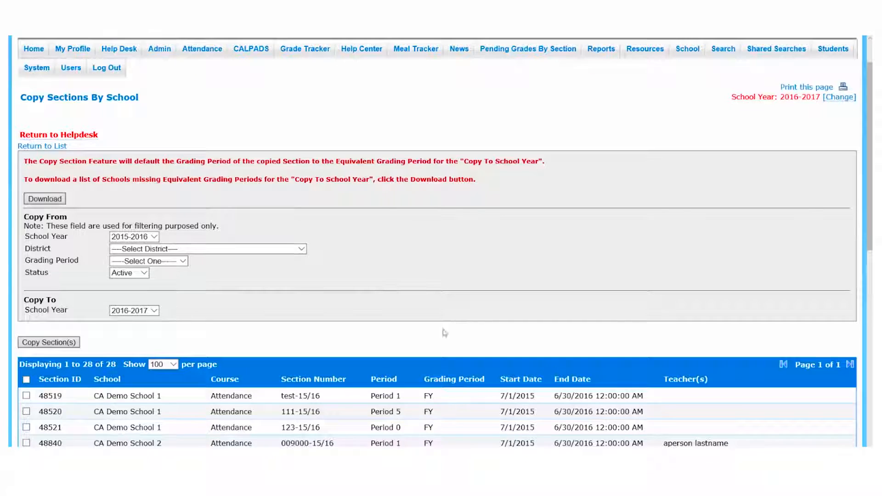
pyautogui.scroll(-3, 46, 397)
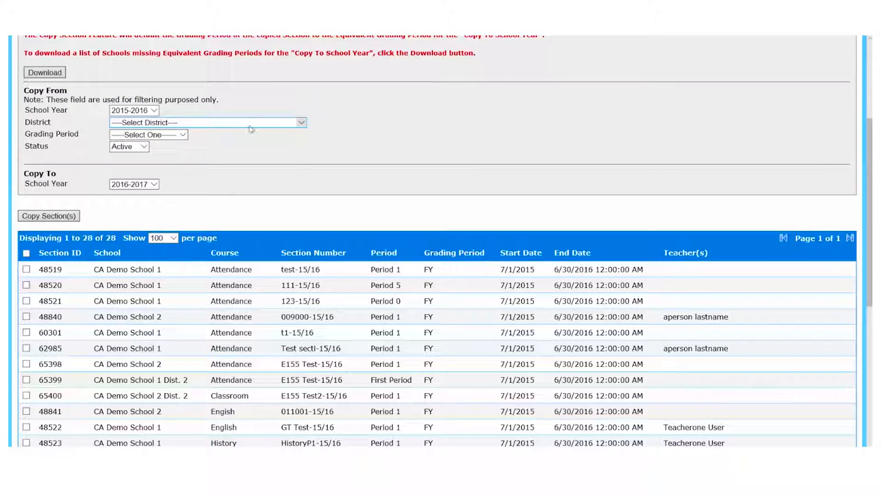
pyautogui.click(250, 123)
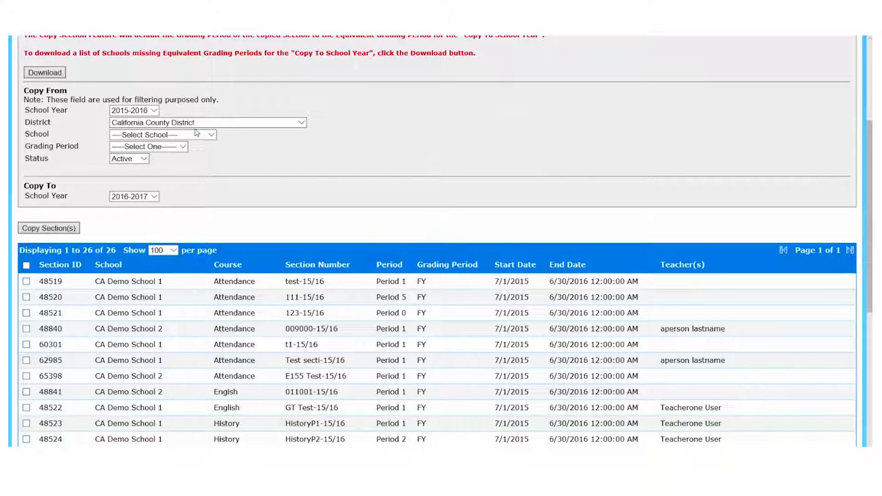
pyautogui.click(197, 134)
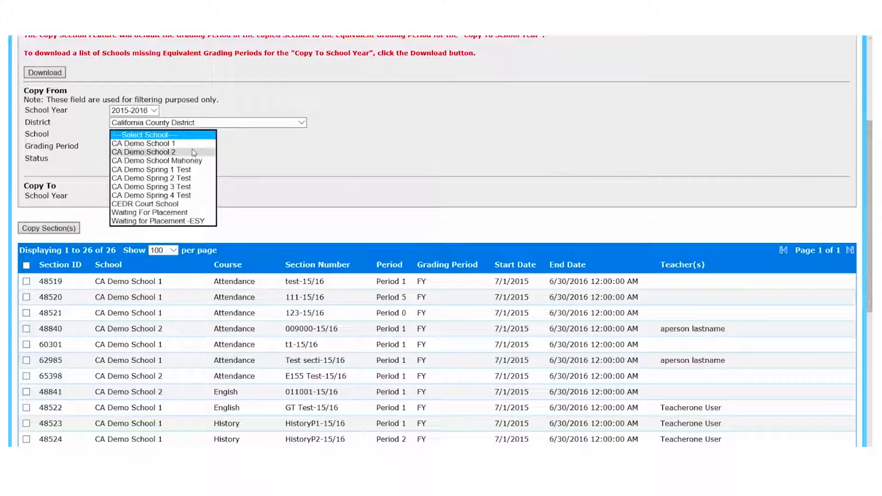
pyautogui.click(193, 144)
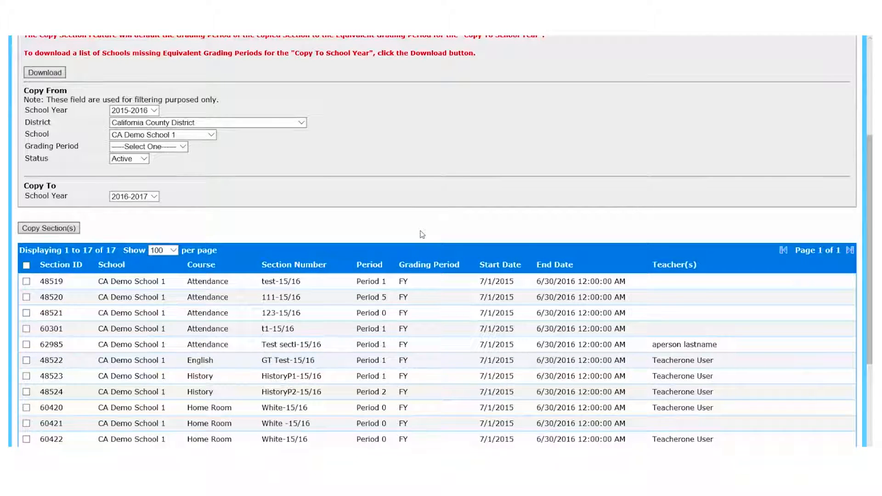
# Step: Select all listed 2015-2016 sections of CA Demo School 1 and copy them to the 2016-2017 school year
pyautogui.scroll(-1, 423, 234)
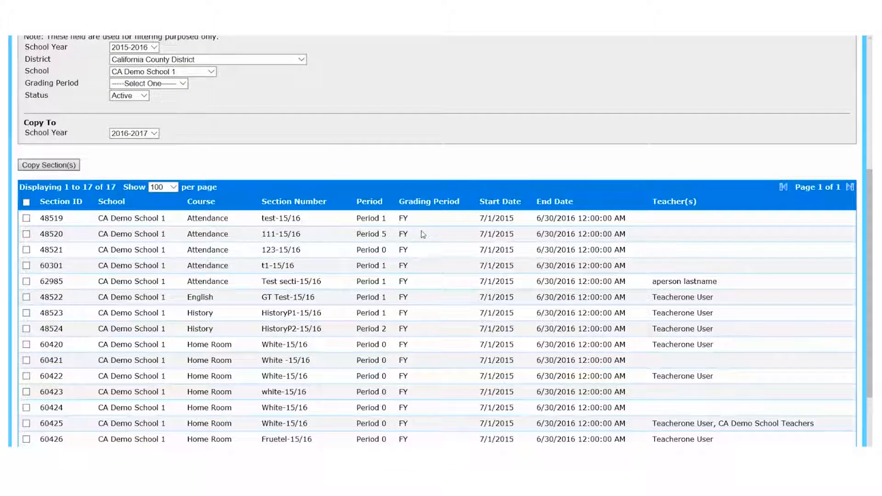
pyautogui.scroll(1, 423, 234)
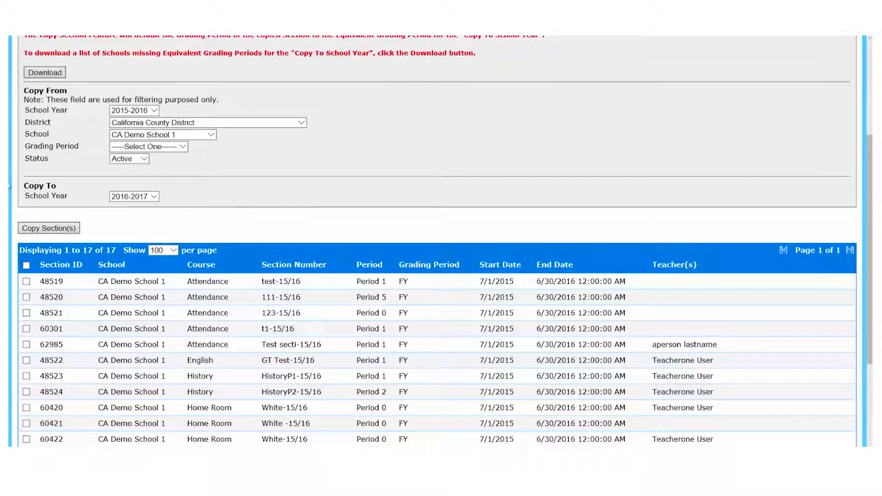
pyautogui.click(27, 266)
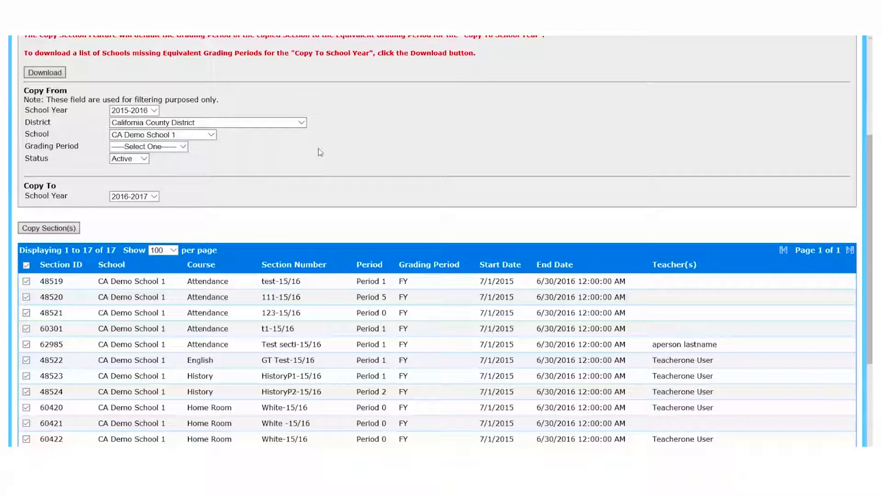
pyautogui.scroll(-3, 311, 152)
pyautogui.scroll(2, 313, 152)
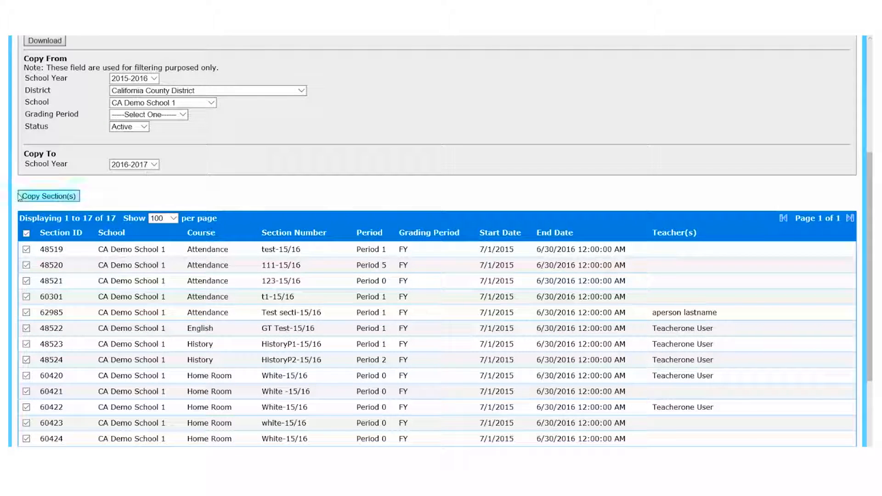
pyautogui.click(50, 196)
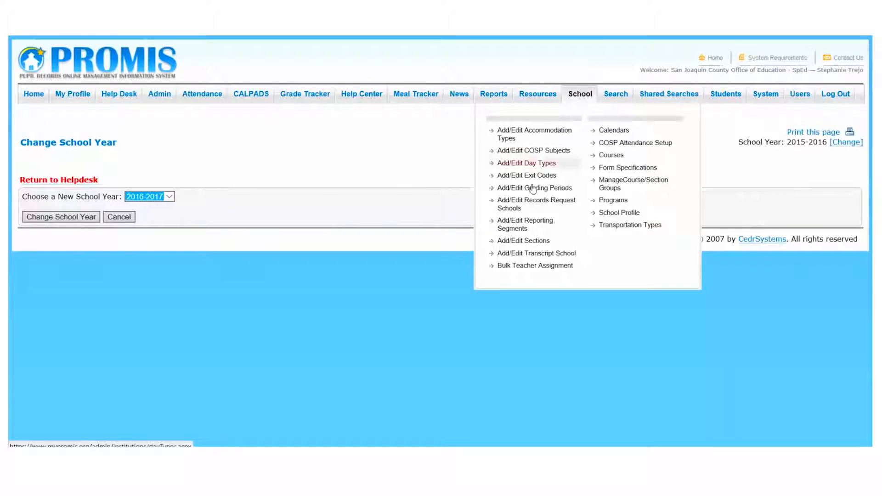
# Step: Open the Reporting Segments page and review the county reporting segments for 2015-2016
pyautogui.click(519, 228)
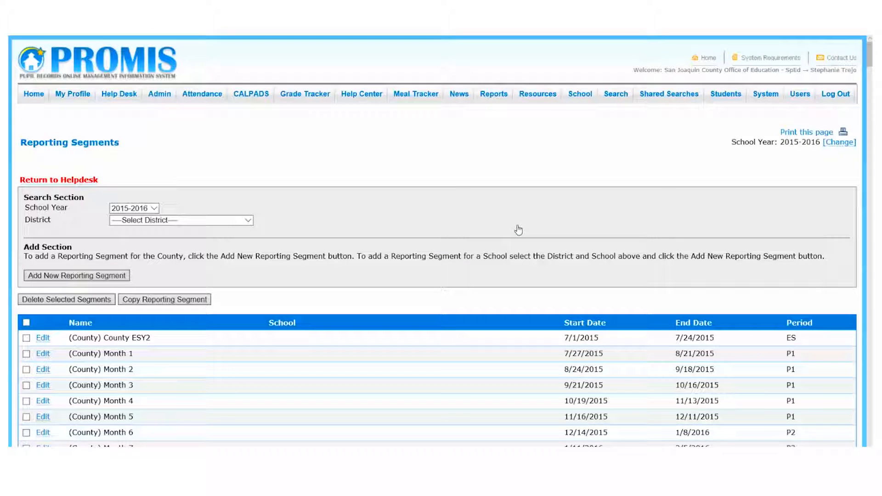
pyautogui.scroll(-3, 453, 238)
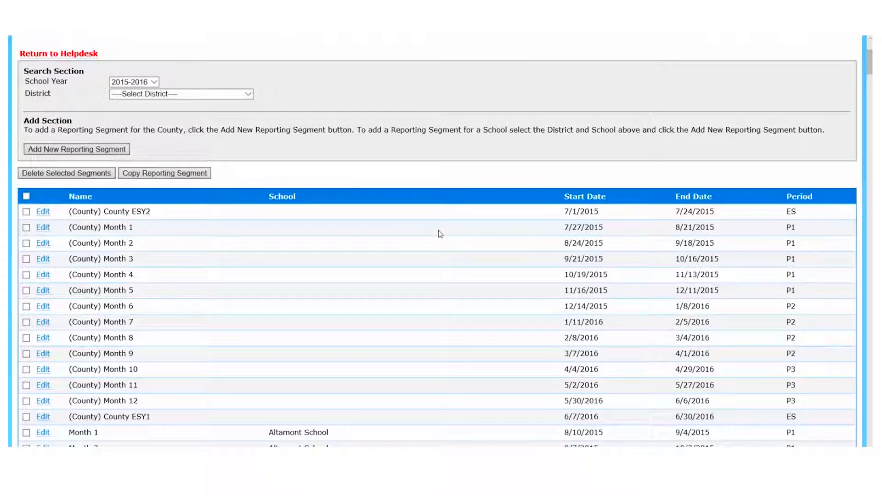
pyautogui.scroll(3, 438, 232)
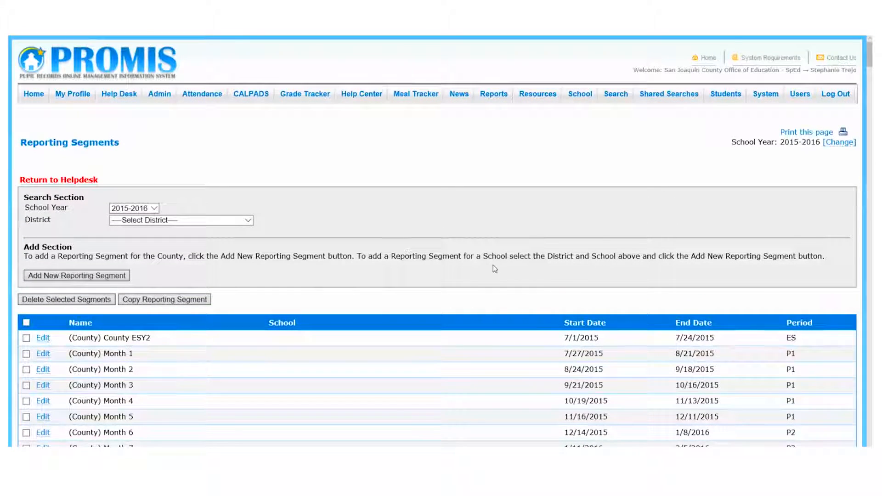
pyautogui.scroll(-1, 493, 267)
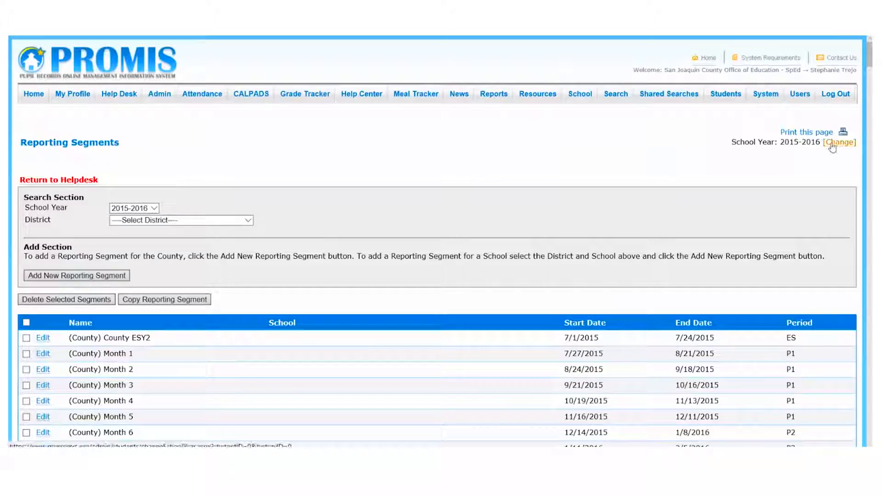
# Step: Change the active school year to 2016-2017 for the reporting segments
pyautogui.click(832, 144)
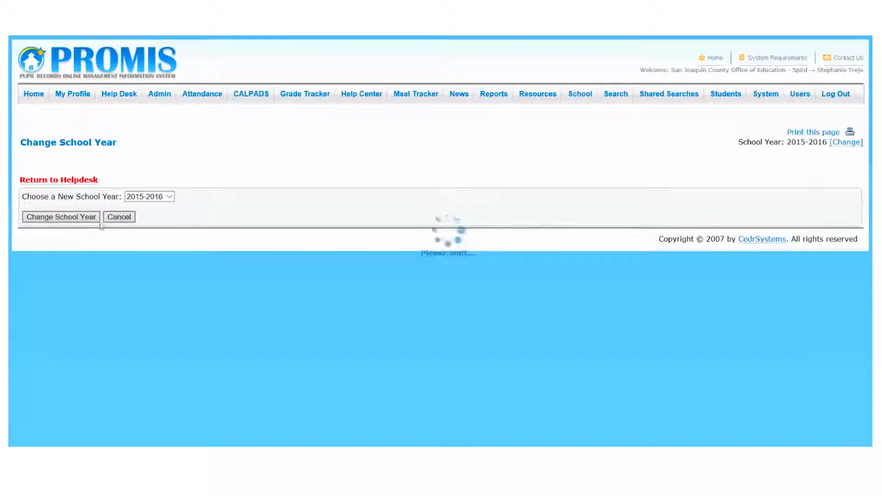
pyautogui.click(144, 198)
pyautogui.click(140, 200)
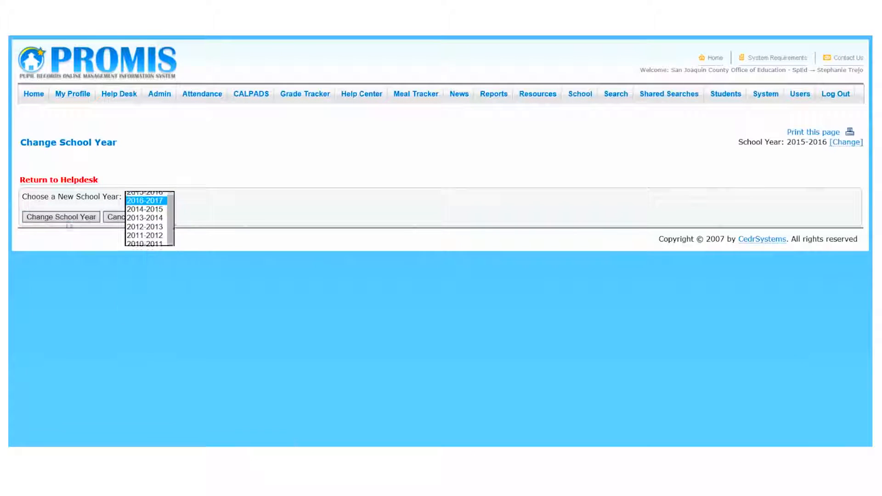
pyautogui.click(71, 221)
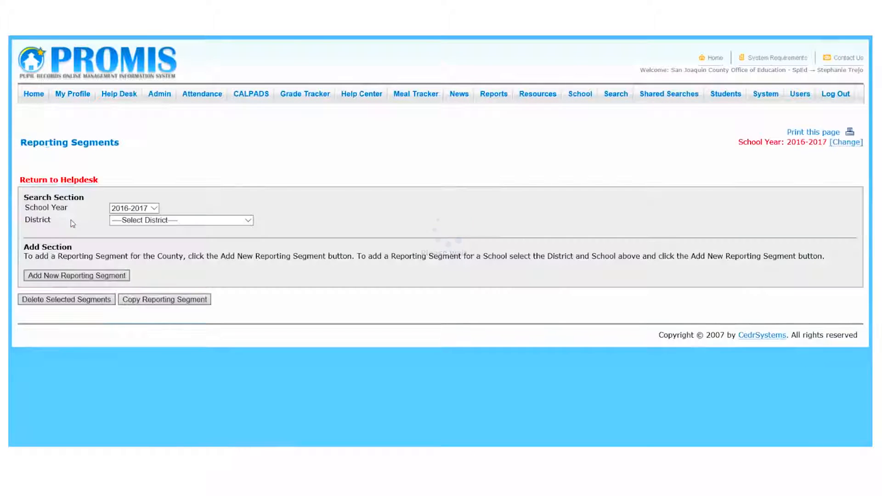
# Step: Start a new county reporting segment named Month 1 with a start date of 08/08/2016
pyautogui.click(99, 275)
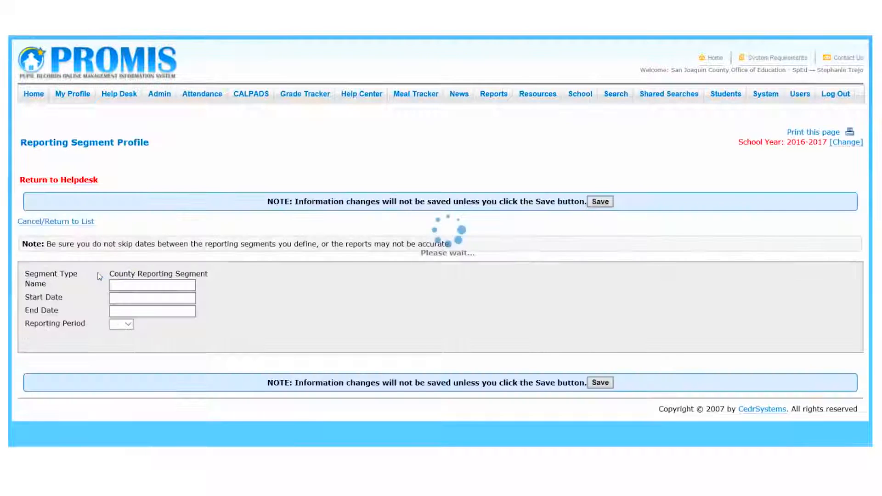
pyautogui.click(62, 223)
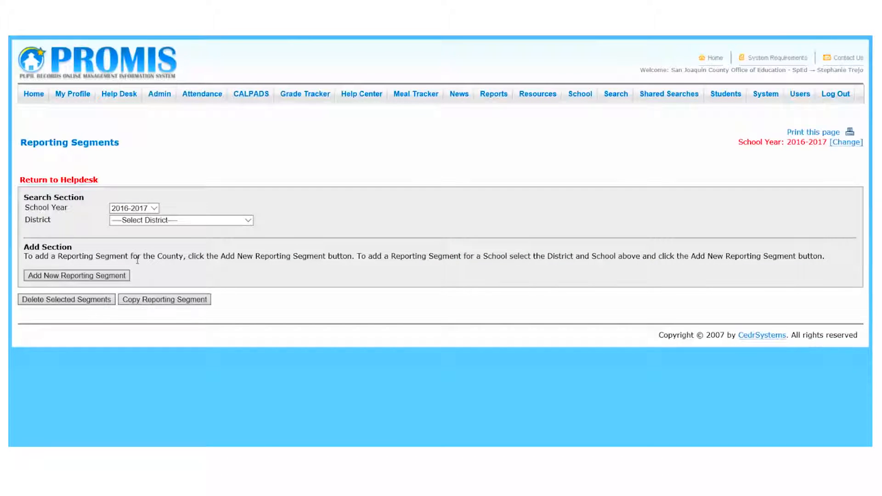
pyautogui.click(70, 278)
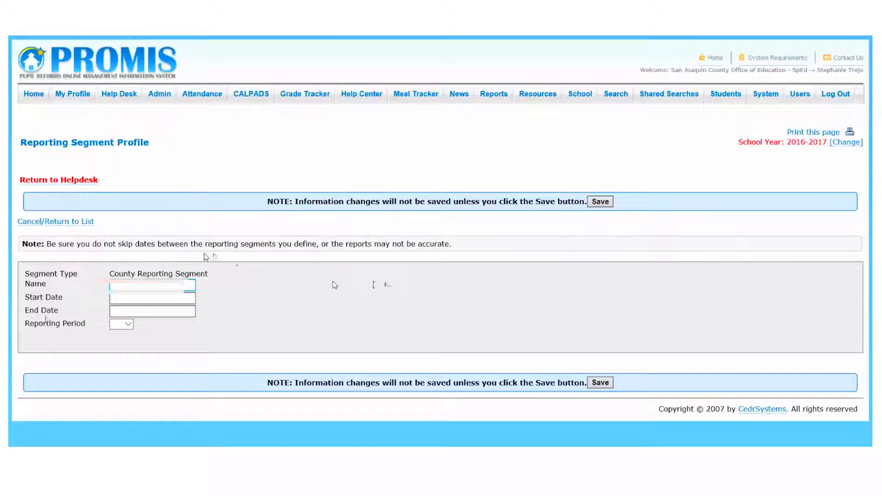
pyautogui.click(150, 284)
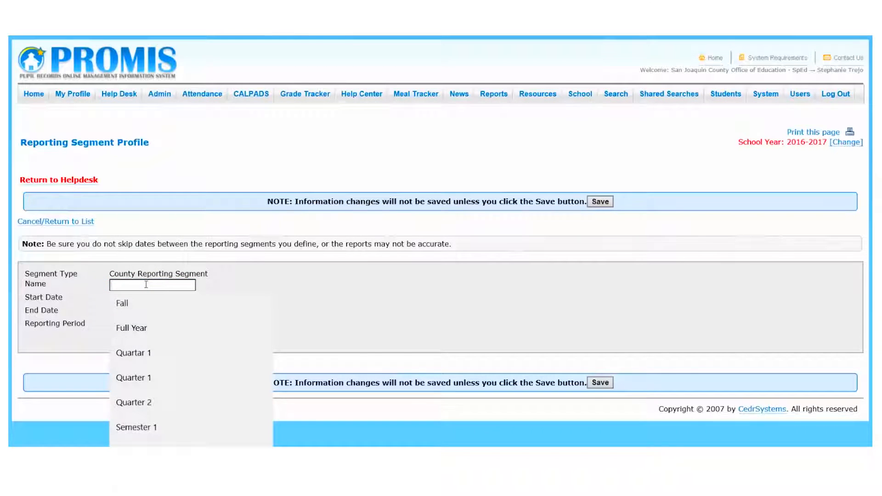
pyautogui.write('MO')
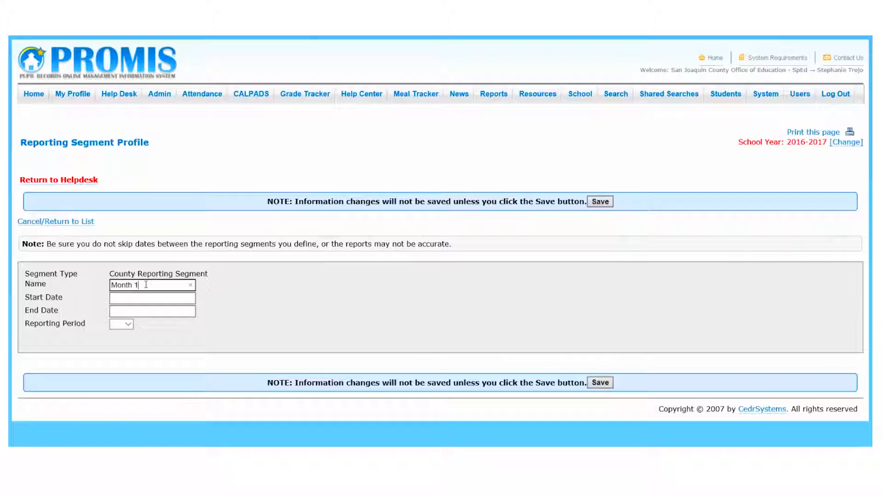
pyautogui.click(128, 297)
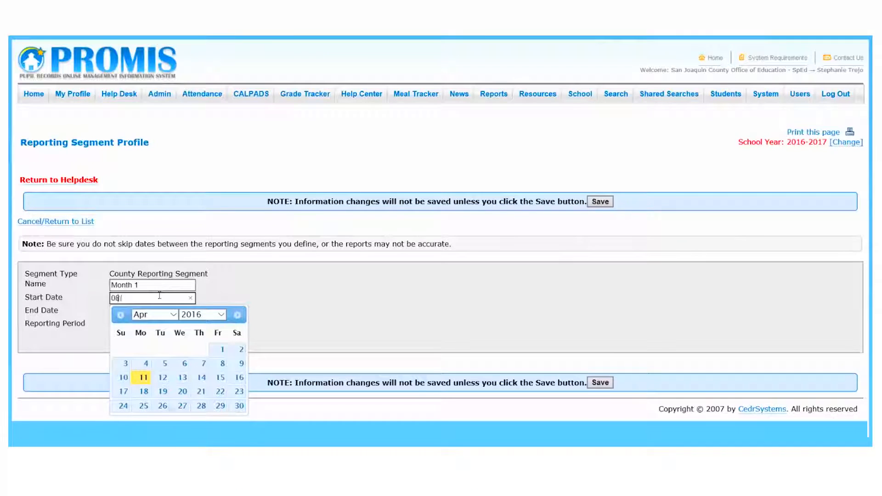
pyautogui.write('08/2016')
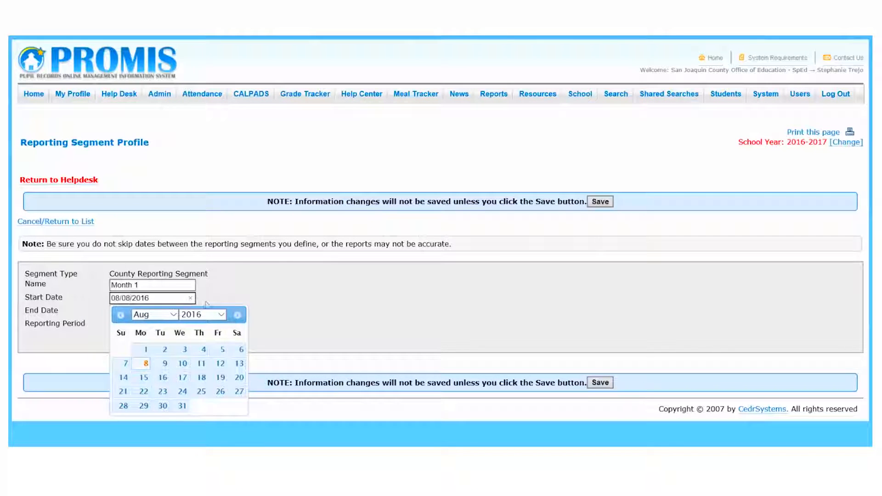
# Step: Set the Month 1 segment's end date to 09/02/2016 and reporting period to P1, and save it
pyautogui.click(128, 312)
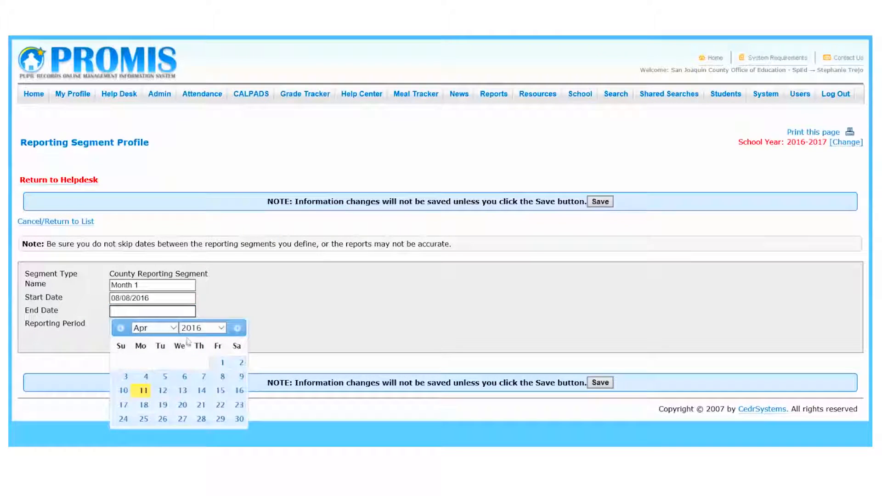
pyautogui.click(154, 328)
pyautogui.click(142, 364)
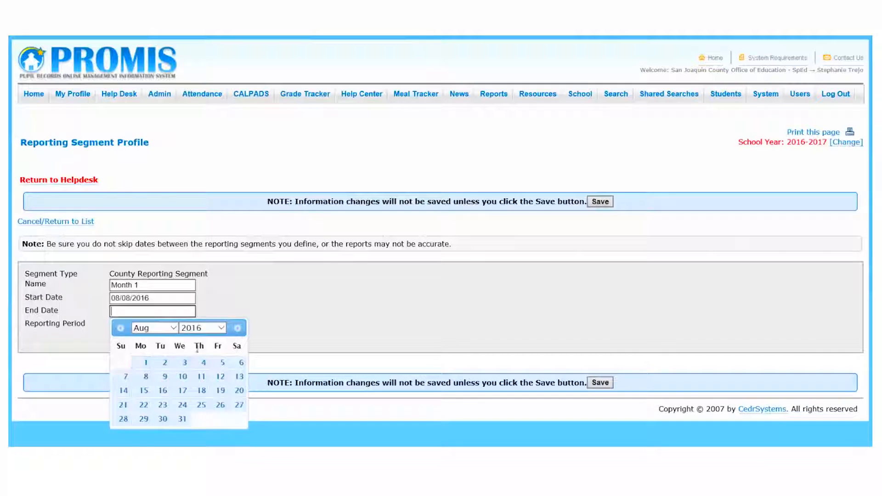
pyautogui.click(239, 327)
pyautogui.click(221, 363)
pyautogui.click(127, 324)
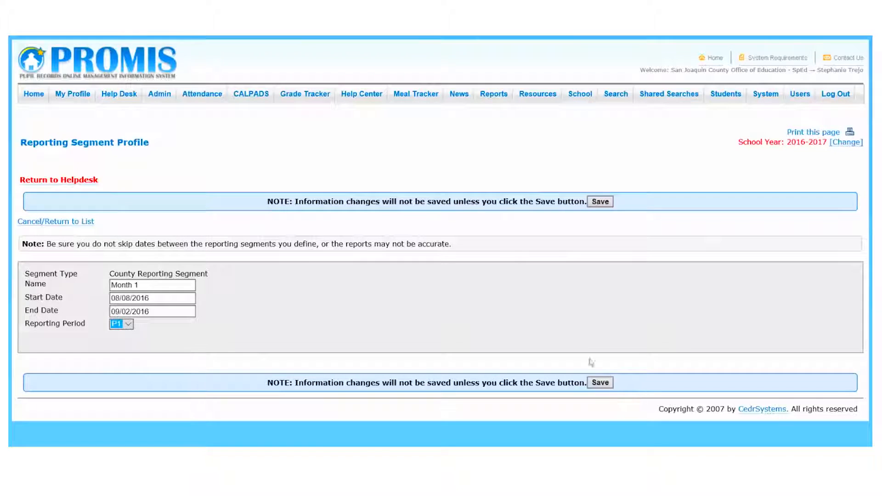
pyautogui.click(600, 379)
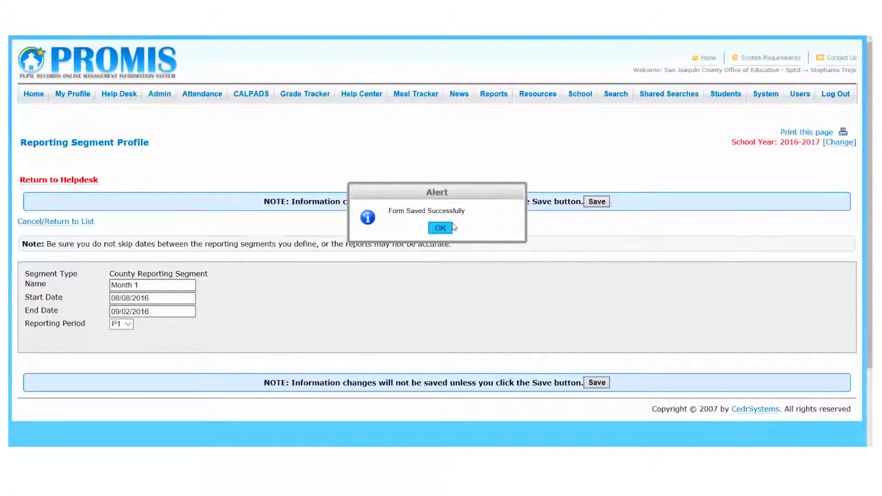
pyautogui.click(441, 228)
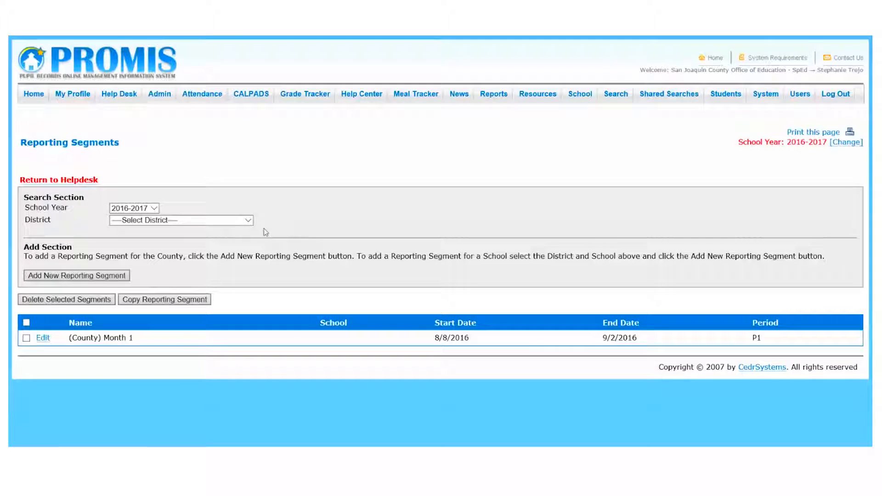
# Step: Start another county reporting segment named Month 2 with a start date of 09/05/2016
pyautogui.click(96, 275)
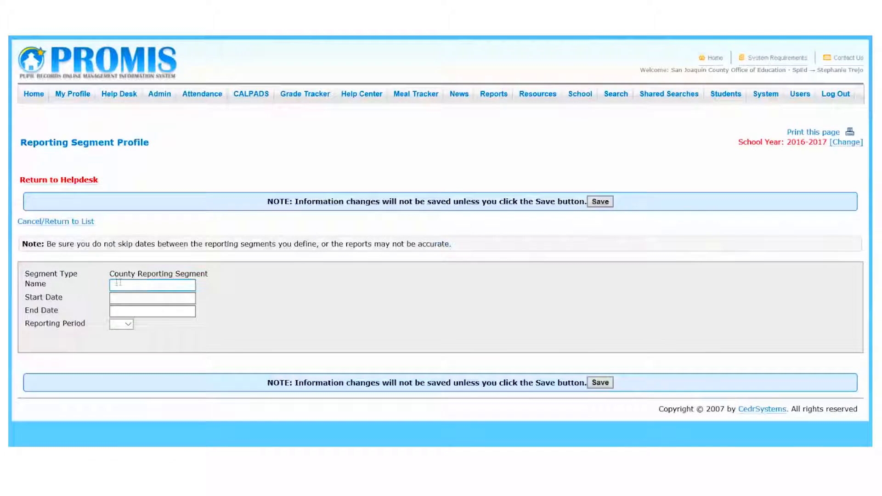
pyautogui.click(121, 286)
pyautogui.write('Month 2')
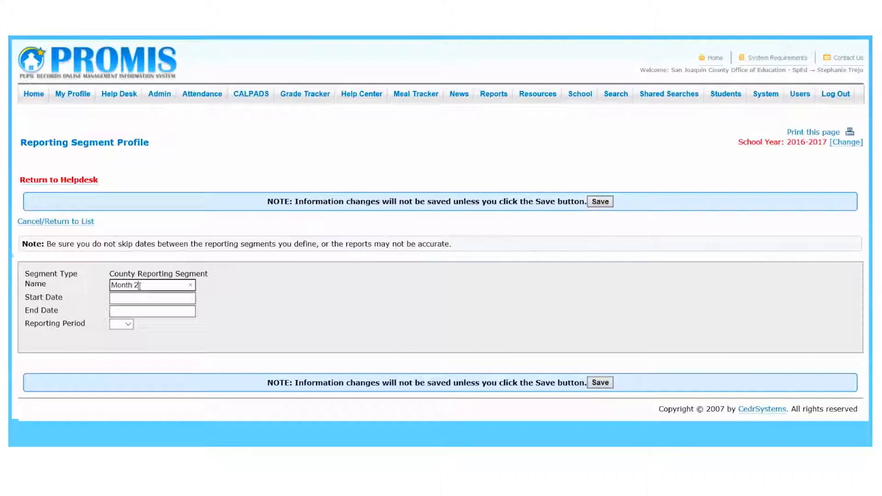
pyautogui.click(134, 299)
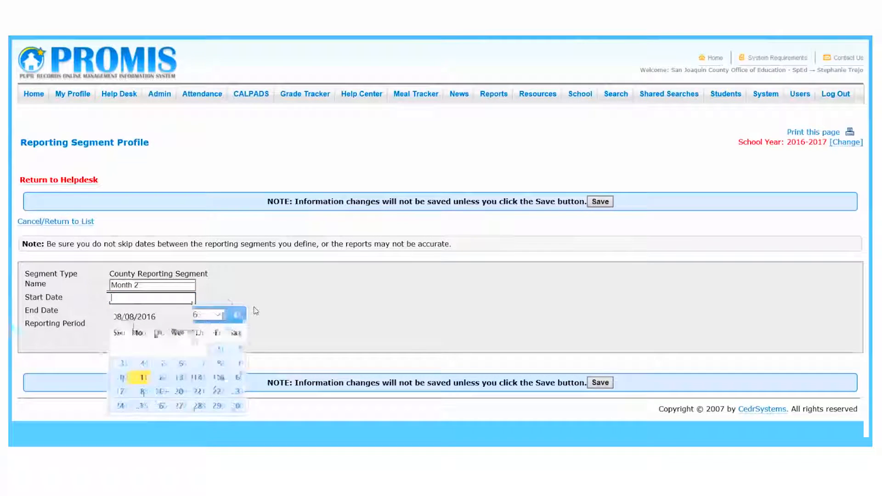
pyautogui.click(237, 315)
pyautogui.click(238, 315)
pyautogui.click(238, 315)
pyautogui.click(238, 315)
pyautogui.click(238, 315)
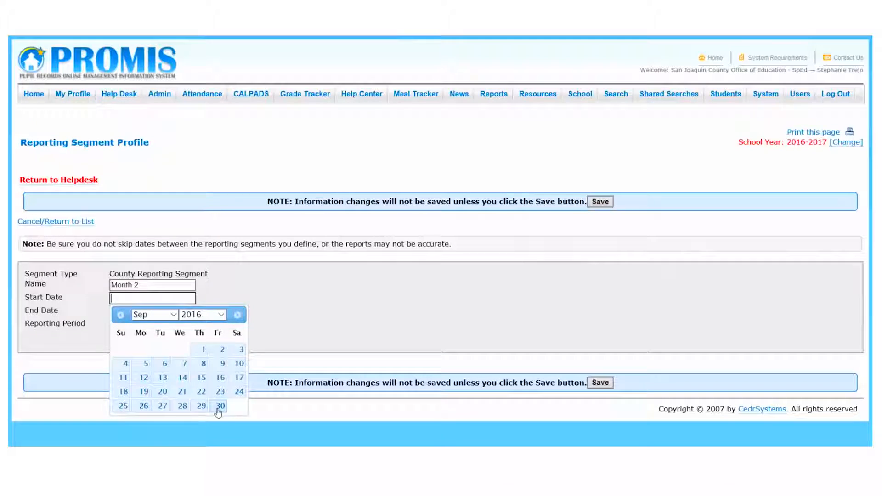
pyautogui.click(143, 363)
pyautogui.click(118, 307)
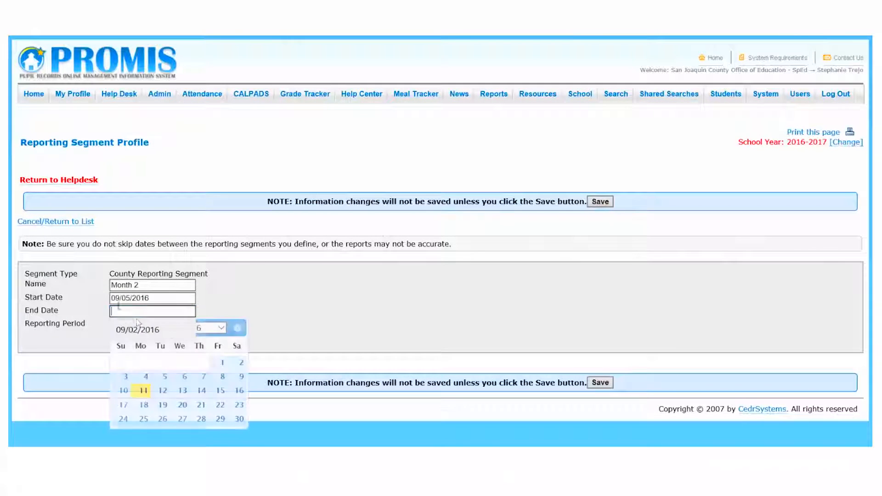
pyautogui.click(236, 328)
pyautogui.click(236, 329)
pyautogui.click(236, 329)
pyautogui.click(236, 328)
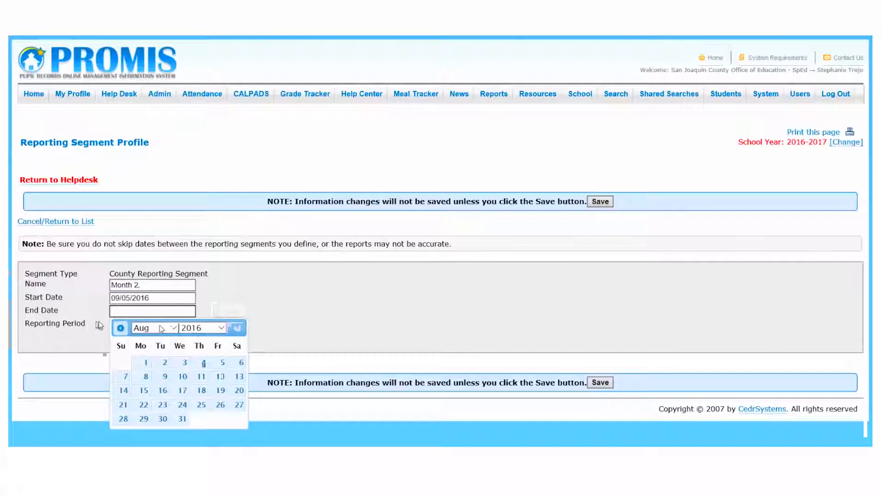
pyautogui.click(118, 329)
pyautogui.click(118, 330)
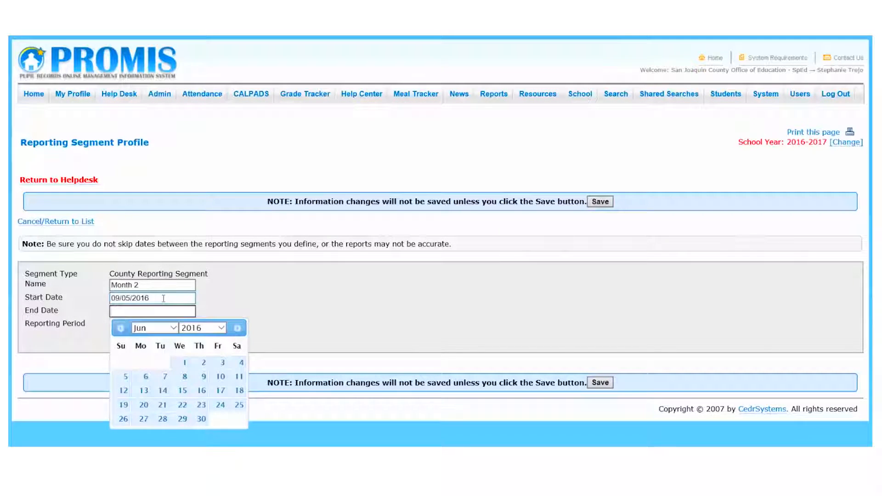
# Step: Check the Month 2 start date against the August and September 2016 calendars
pyautogui.moveTo(163, 300); pyautogui.dragTo(93, 298)
pyautogui.click(120, 314)
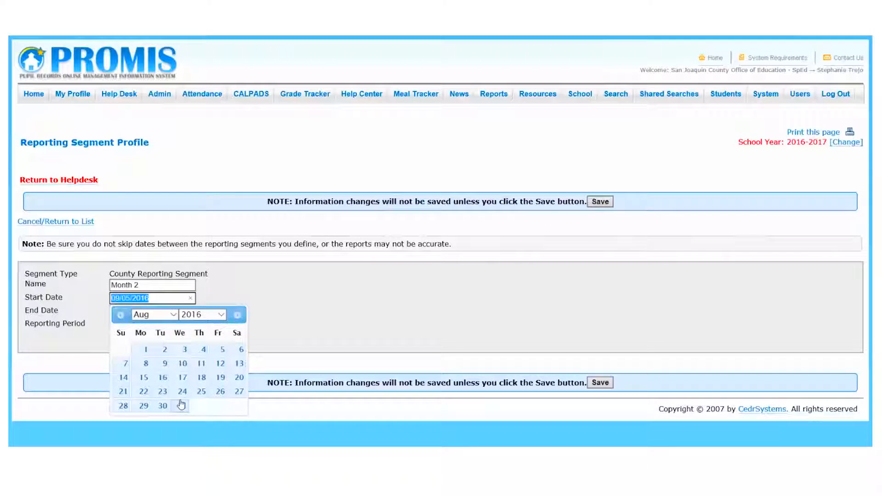
pyautogui.click(237, 314)
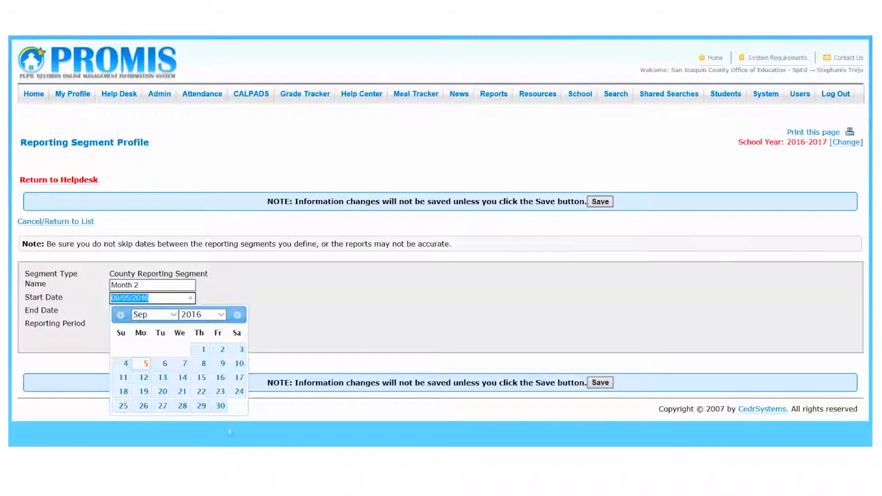
pyautogui.click(384, 363)
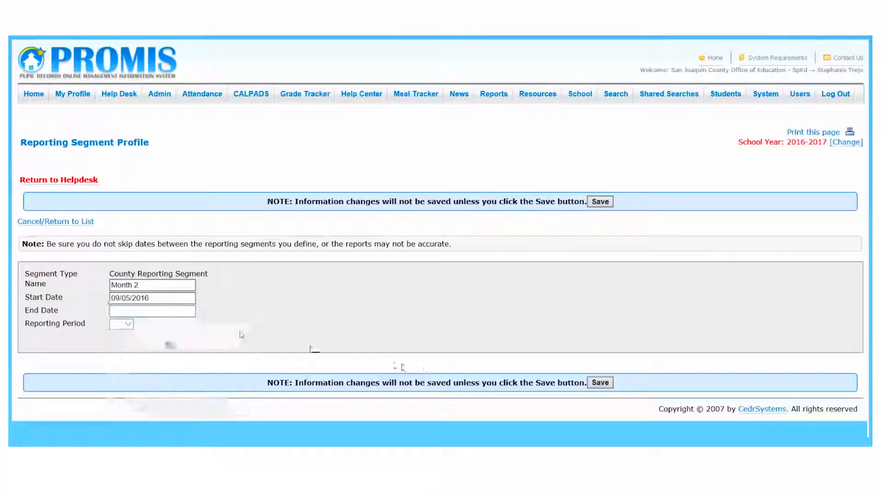
# Step: Set the Month 2 segment's end date to 09/30/2016 and reporting period to P1, and save it
pyautogui.click(147, 315)
pyautogui.click(238, 328)
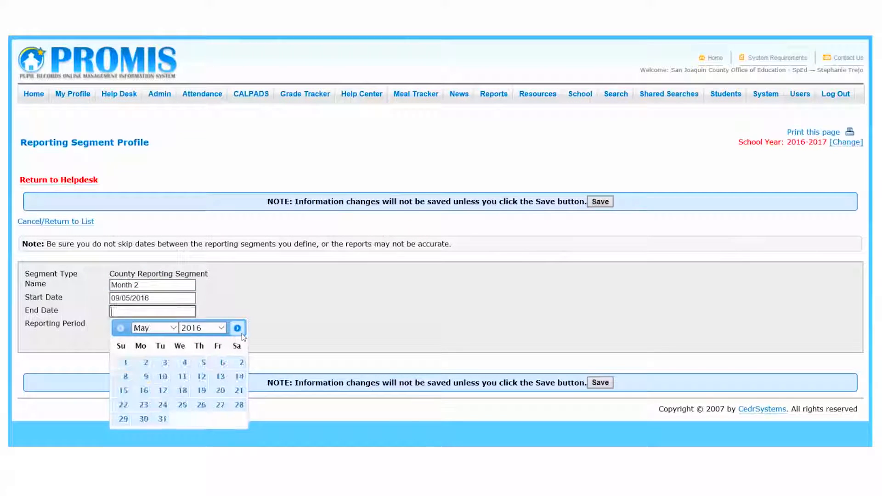
pyautogui.click(237, 328)
pyautogui.click(237, 329)
pyautogui.click(238, 328)
pyautogui.click(237, 329)
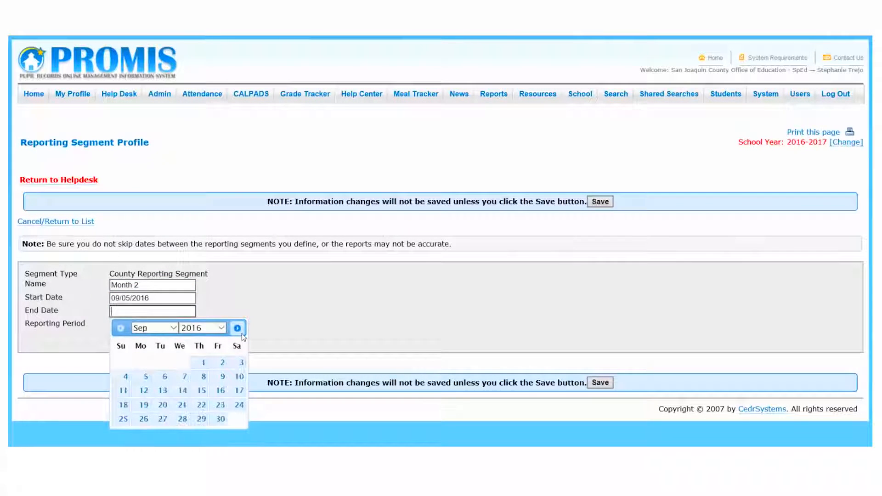
pyautogui.click(221, 419)
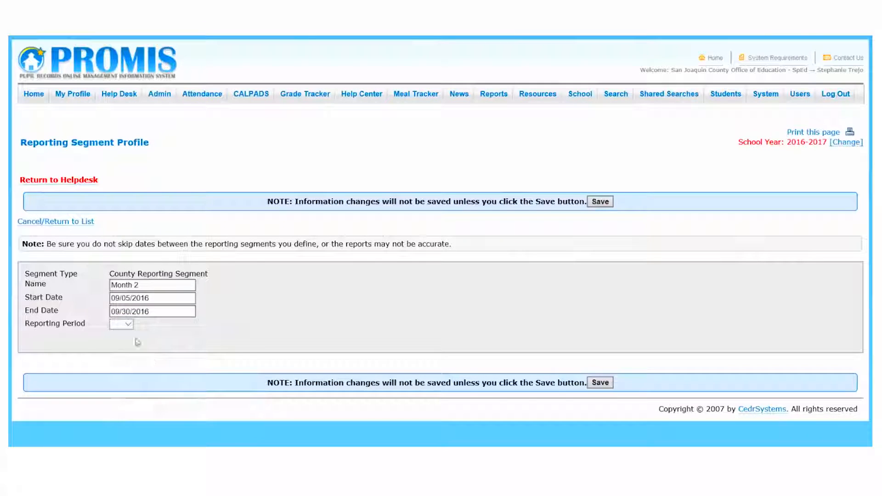
pyautogui.click(123, 324)
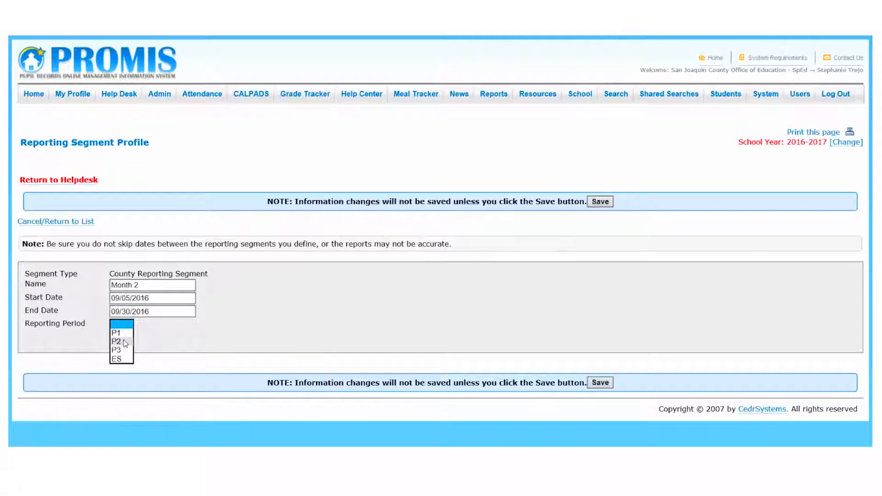
pyautogui.click(124, 332)
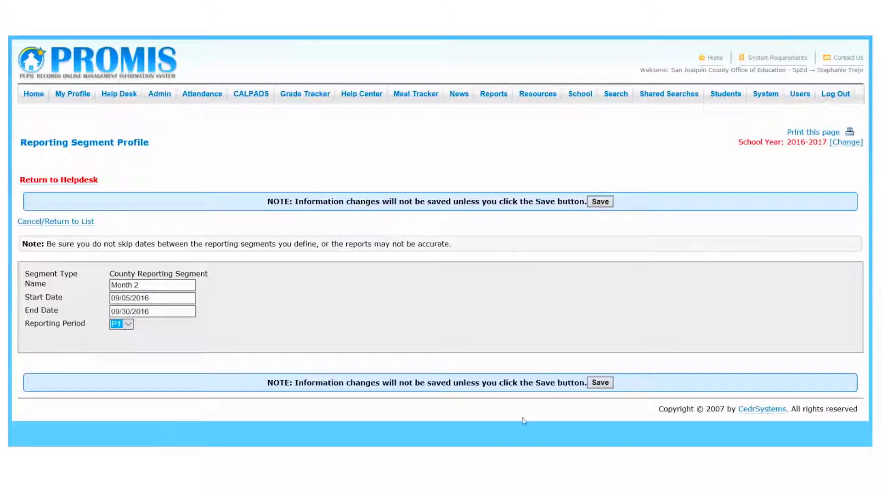
pyautogui.click(600, 382)
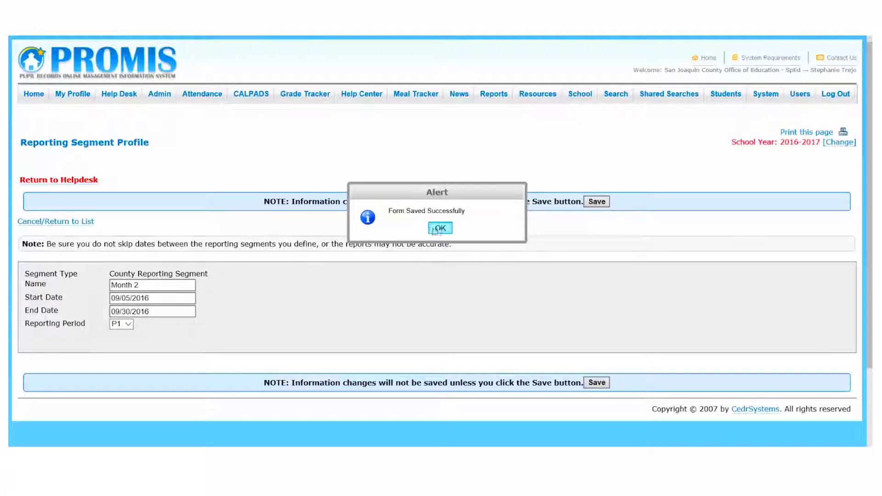
pyautogui.click(440, 228)
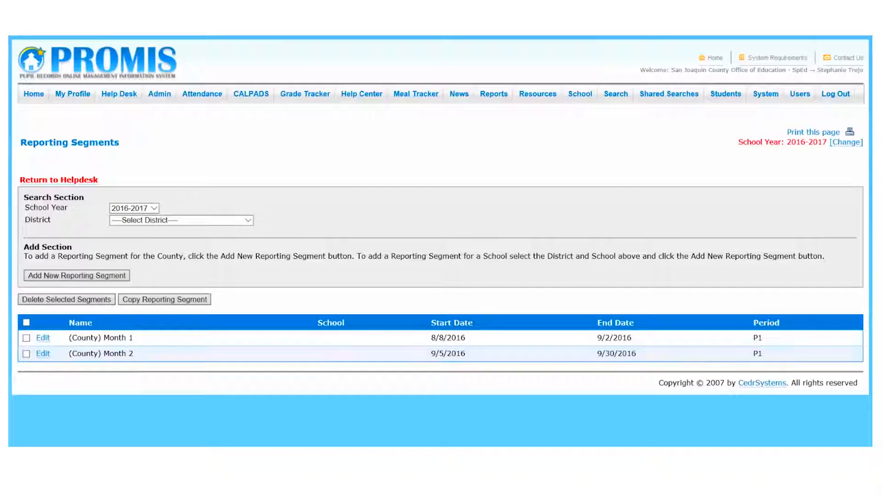
# Step: Start another county reporting segment named Month 3 with a start date of 10/03/2016
pyautogui.click(90, 277)
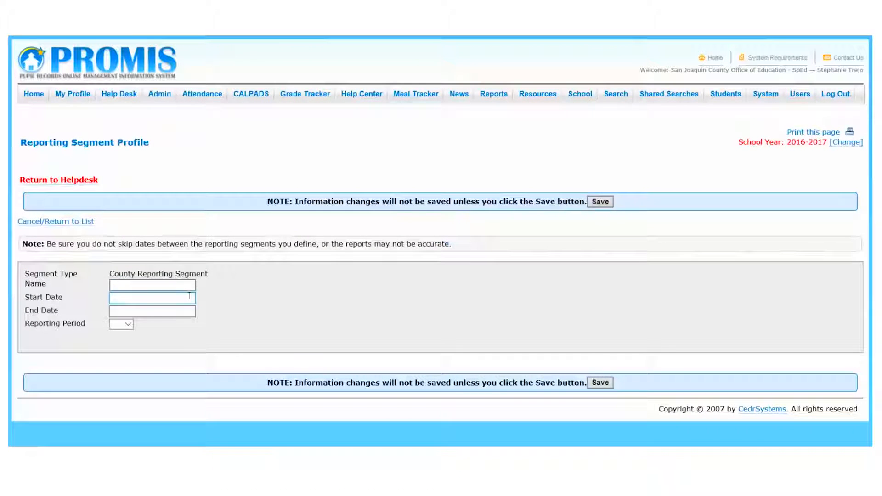
pyautogui.click(183, 287)
pyautogui.write('Month 3')
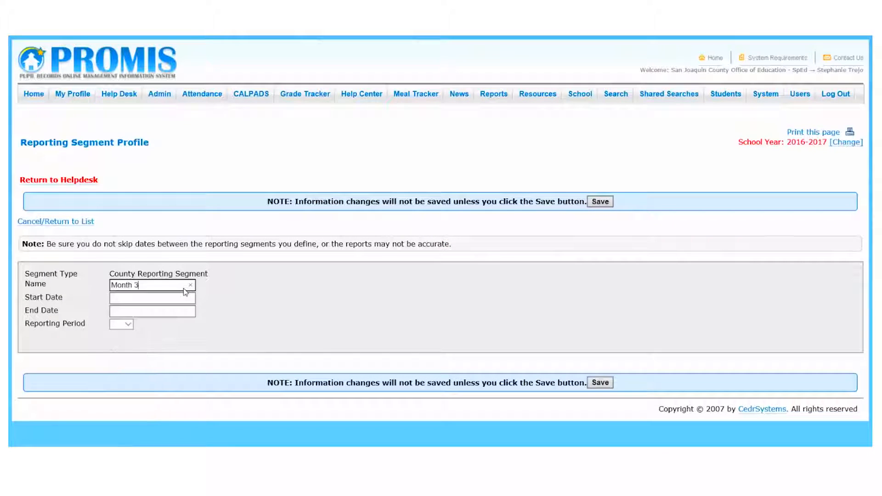
pyautogui.click(154, 298)
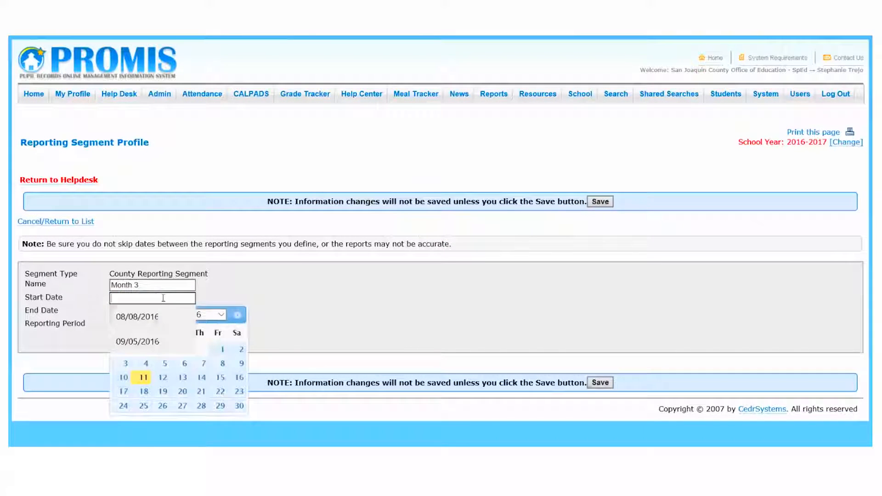
pyautogui.click(236, 315)
pyautogui.click(237, 315)
pyautogui.click(237, 315)
pyautogui.click(238, 315)
pyautogui.click(238, 315)
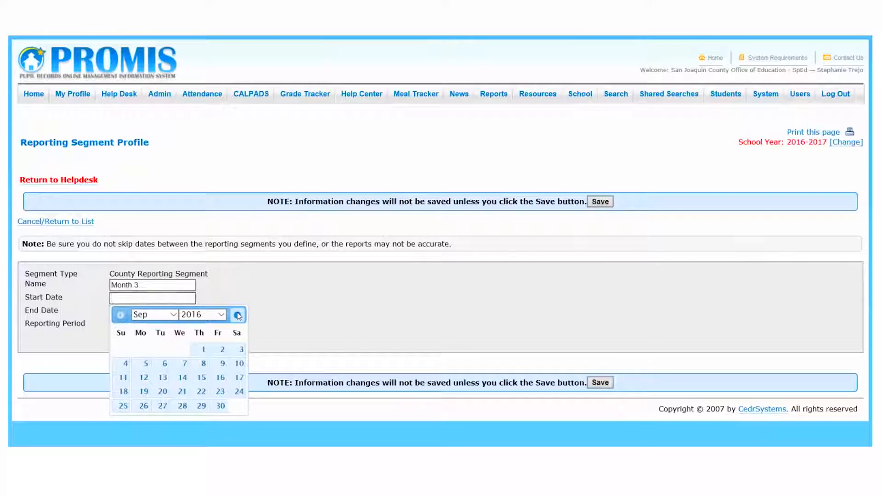
pyautogui.click(237, 315)
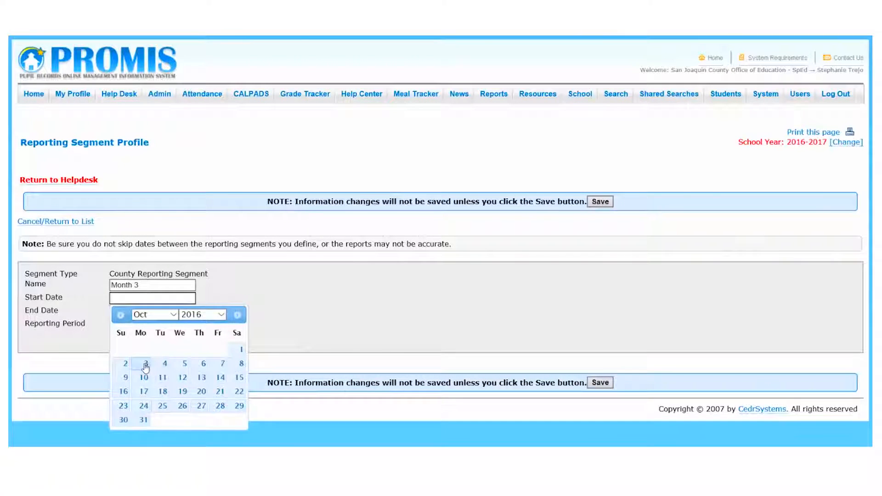
pyautogui.click(147, 365)
# Step: Set the Month 3 segment's end date to 10/28/2016 and reporting period to P1, and save it
pyautogui.click(152, 311)
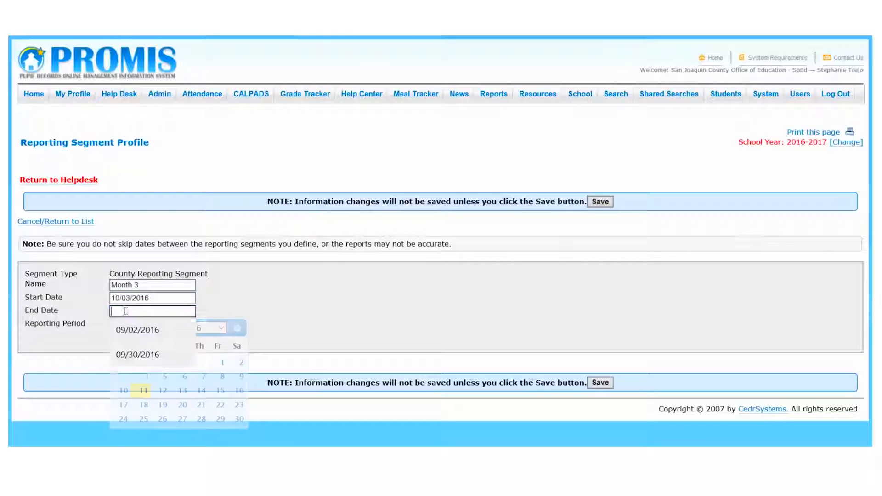
pyautogui.click(237, 328)
pyautogui.click(237, 328)
pyautogui.click(237, 329)
pyautogui.click(237, 328)
pyautogui.click(237, 329)
pyautogui.click(237, 328)
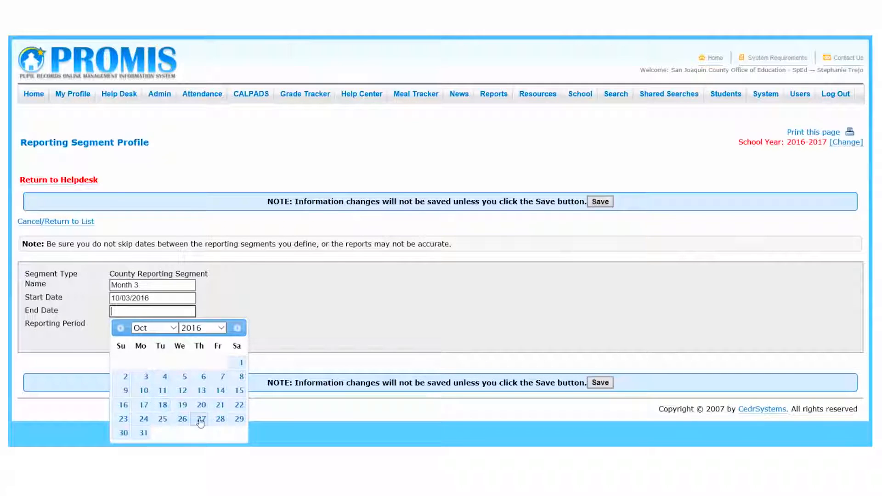
pyautogui.click(220, 419)
pyautogui.click(123, 325)
pyautogui.click(119, 332)
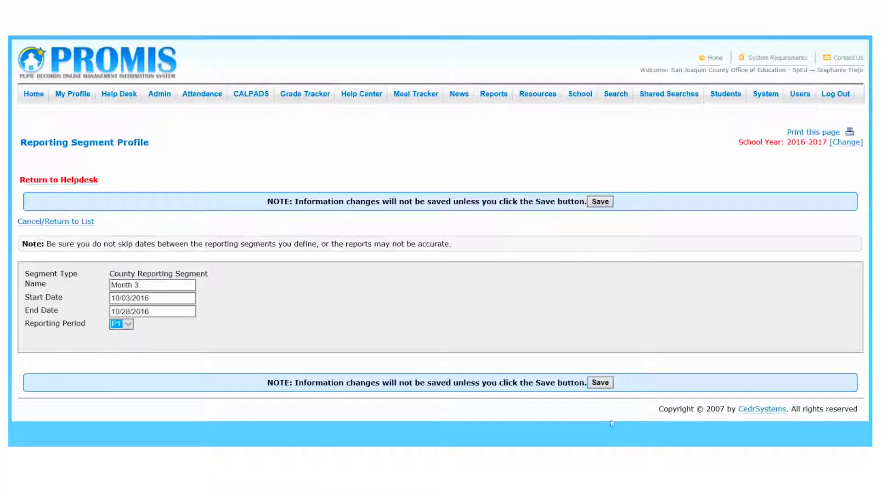
pyautogui.click(600, 383)
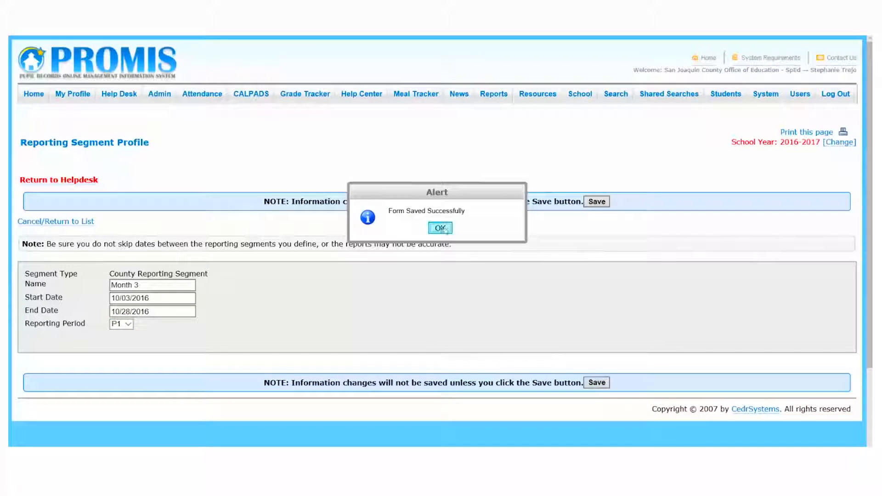
pyautogui.click(439, 227)
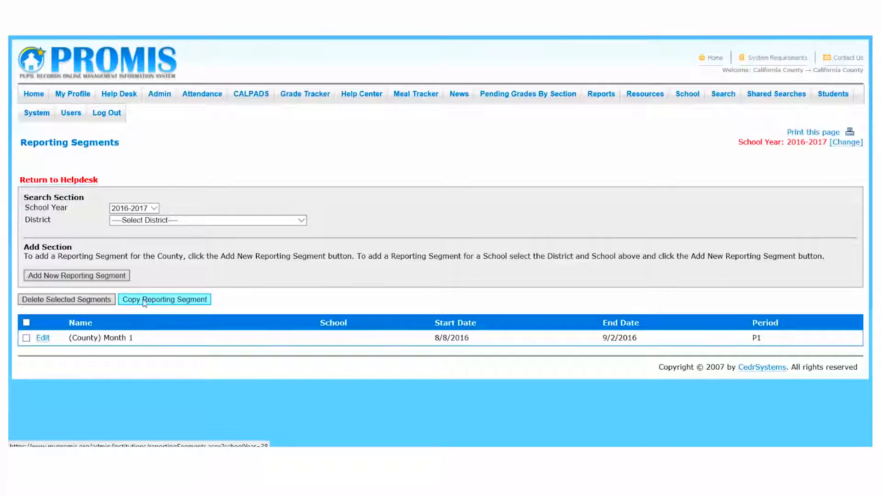
# Step: Copy the (County) reporting segments to CA Demo School 1 in California County District and return to the segment list
pyautogui.click(144, 301)
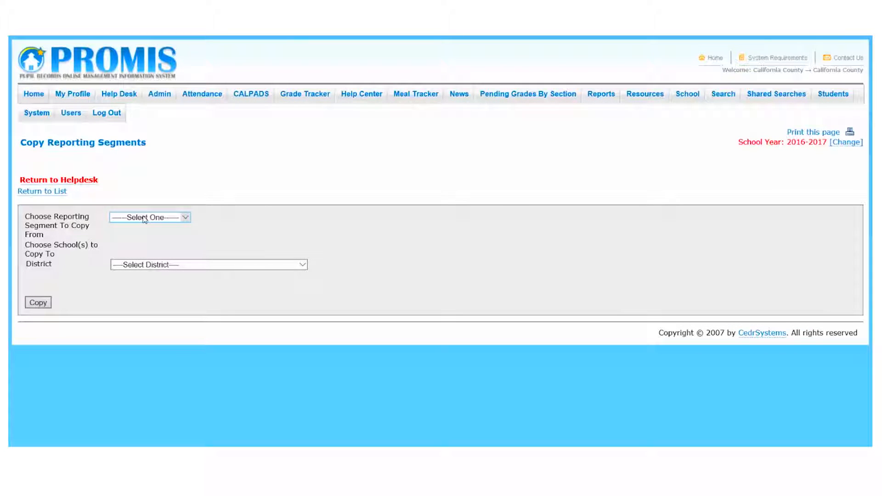
pyautogui.click(144, 219)
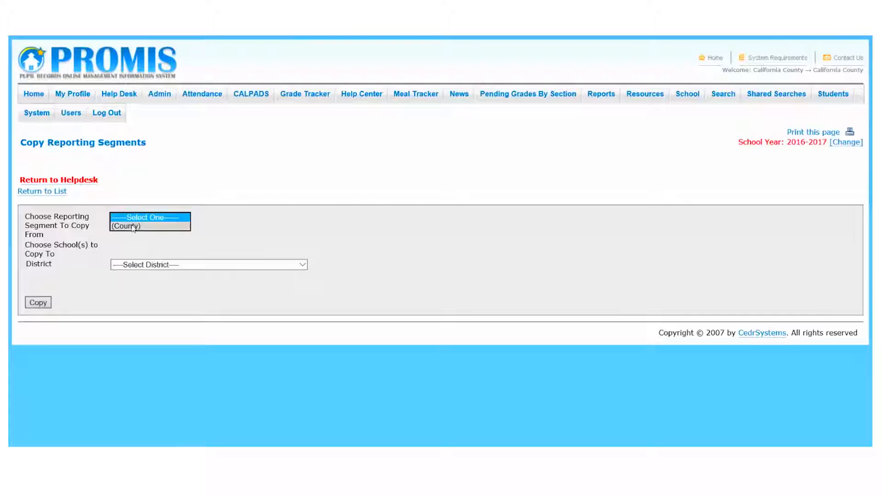
pyautogui.click(133, 227)
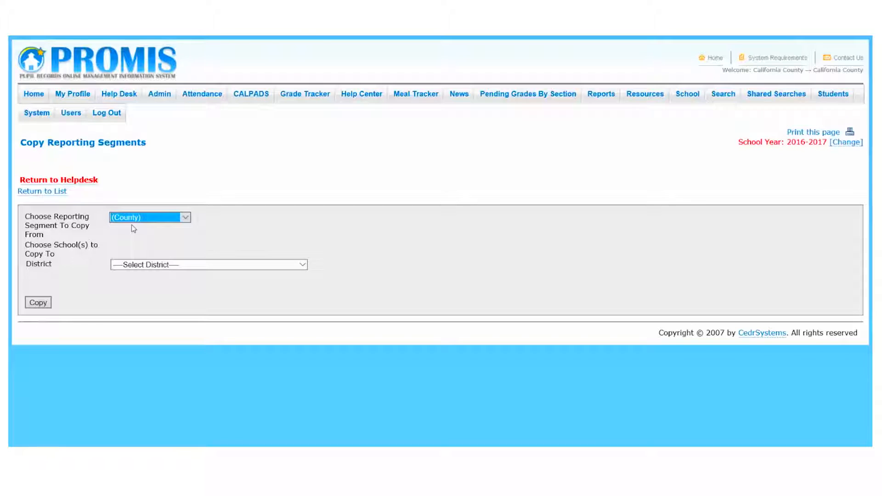
pyautogui.click(148, 265)
pyautogui.click(148, 267)
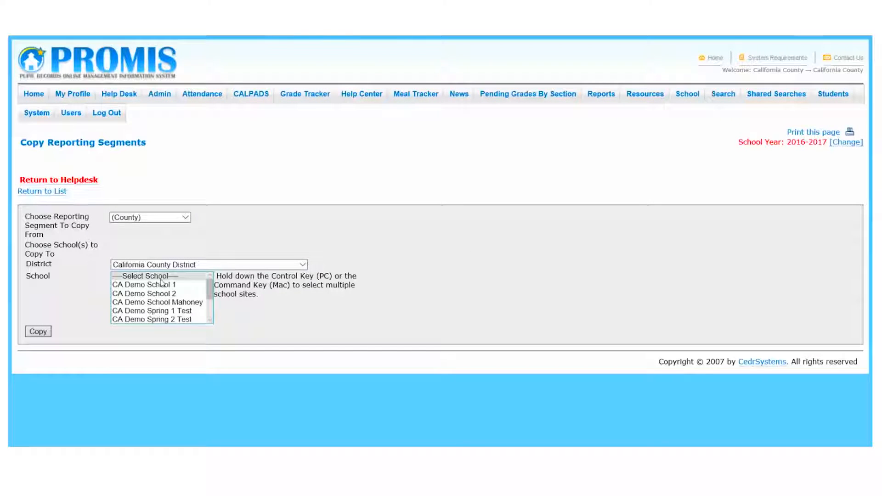
pyautogui.click(162, 285)
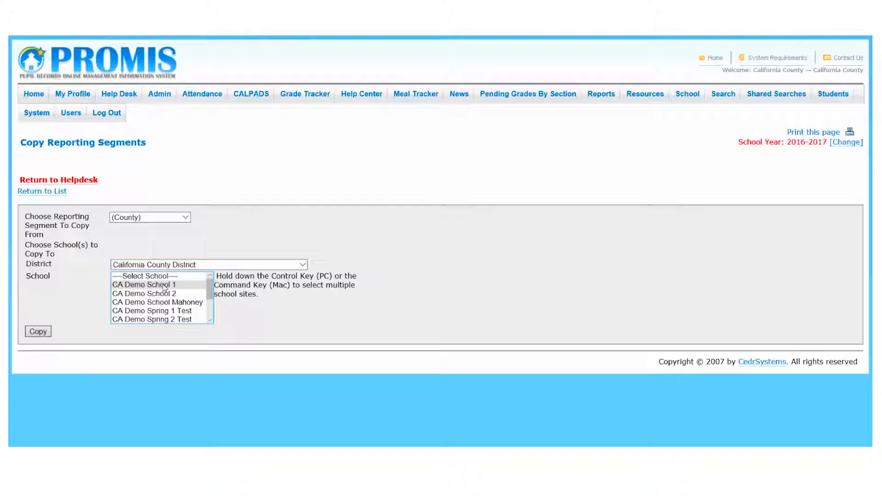
pyautogui.click(165, 285)
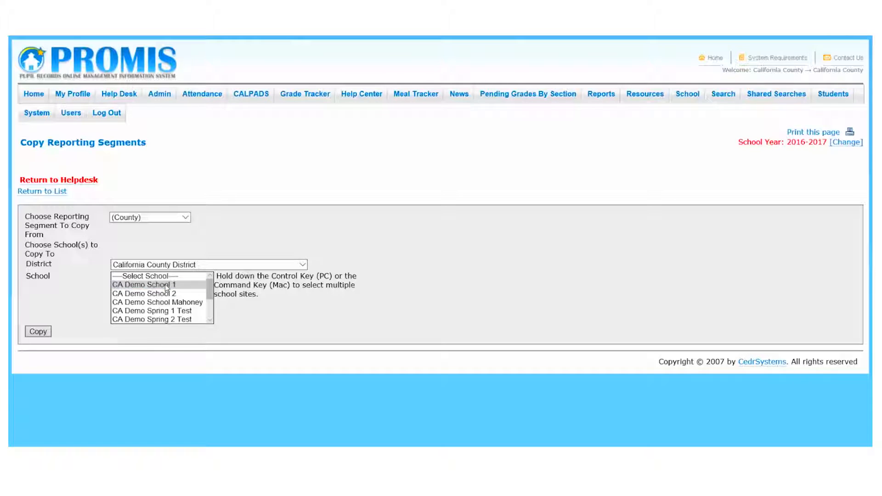
pyautogui.click(40, 334)
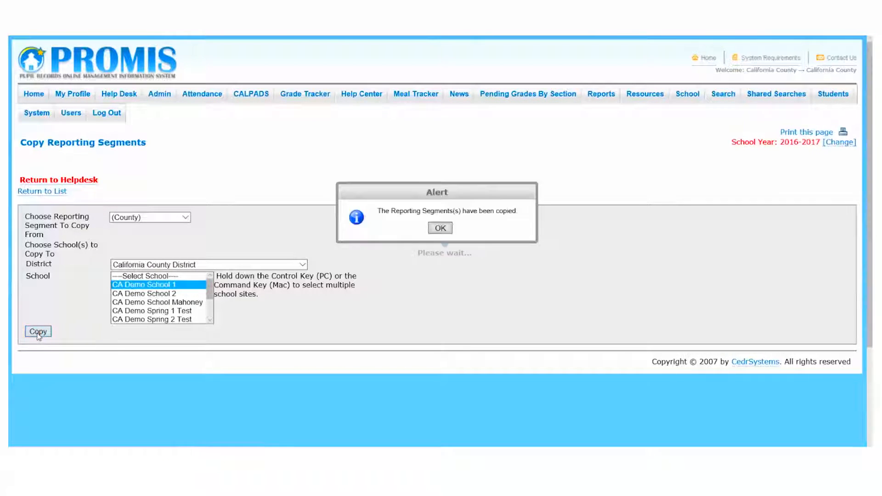
pyautogui.click(439, 228)
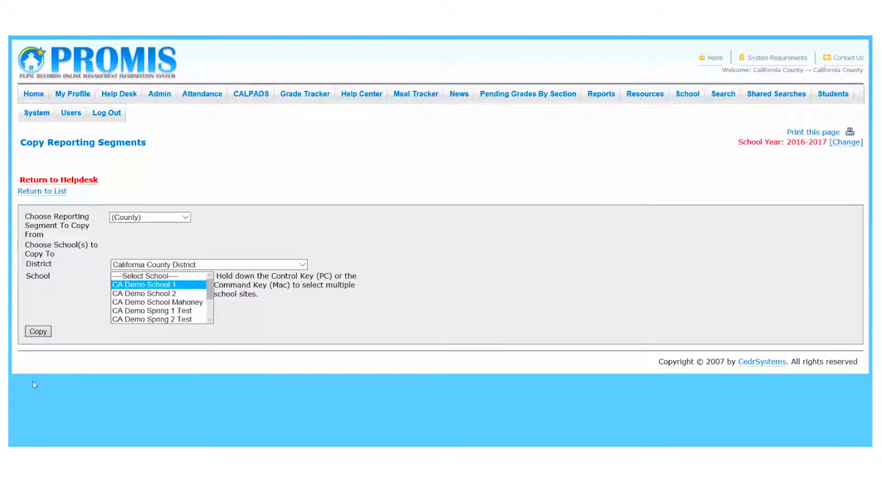
pyautogui.click(50, 192)
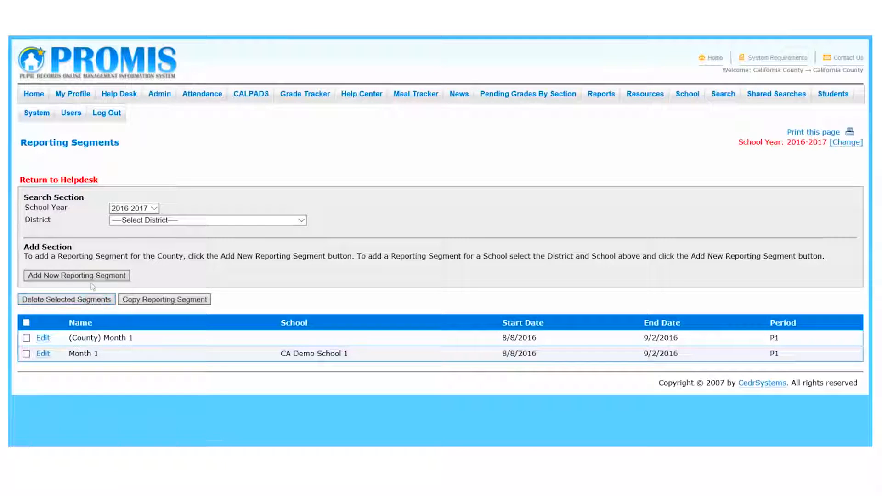
# Step: Copy the CA Demo School 1 reporting segments to CA Demo School Mahoney in California County District and return to the segment list
pyautogui.click(190, 301)
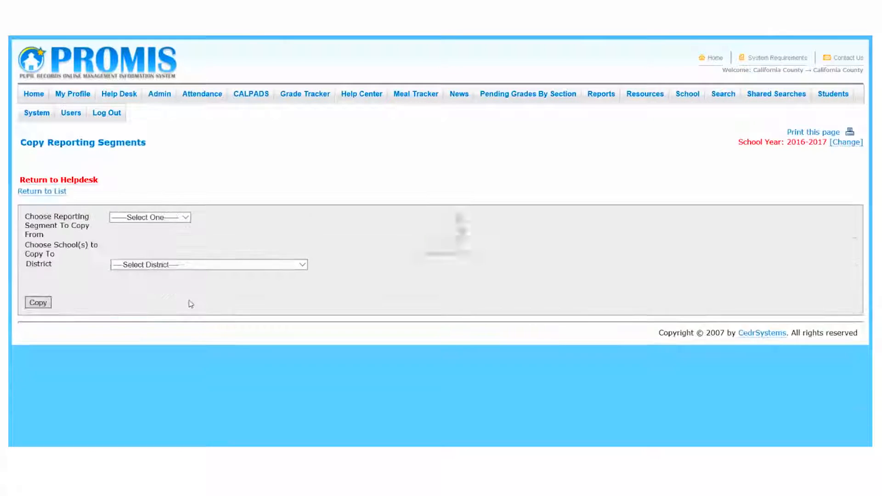
pyautogui.click(155, 218)
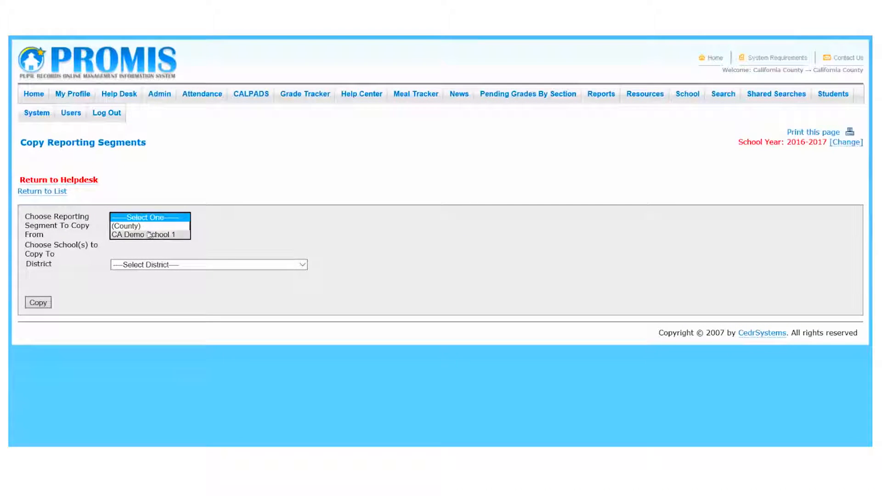
pyautogui.click(159, 234)
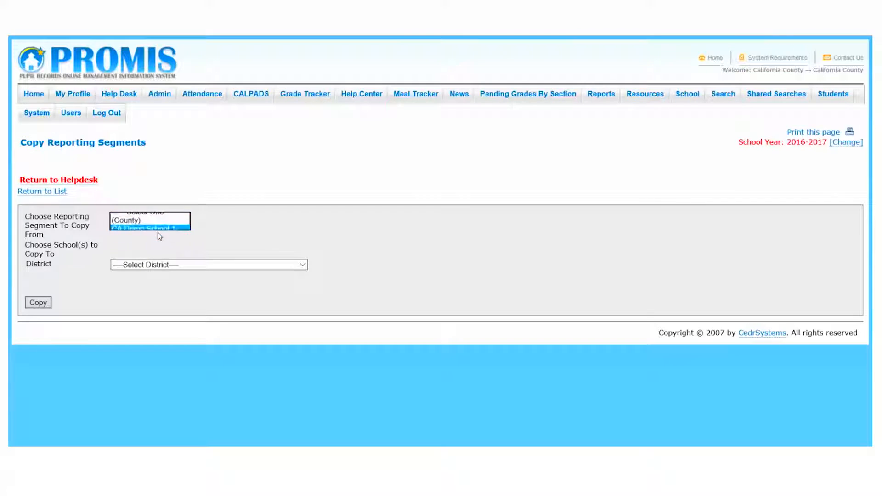
pyautogui.click(178, 265)
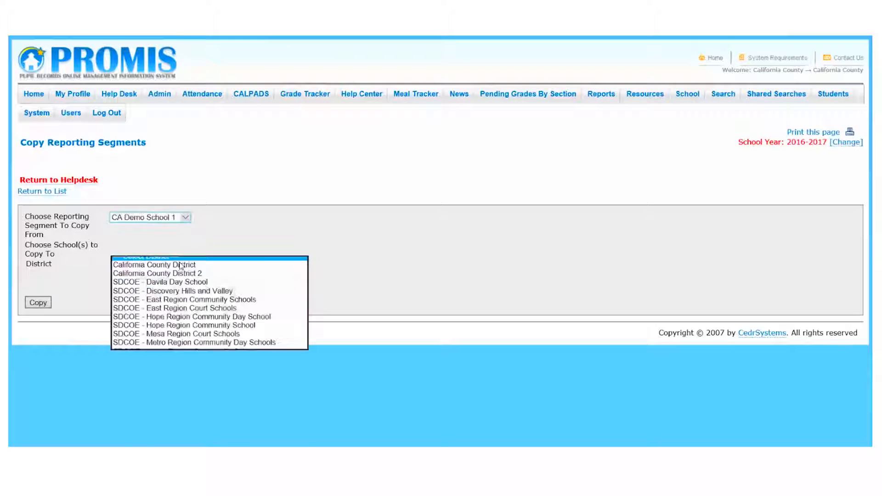
pyautogui.click(179, 265)
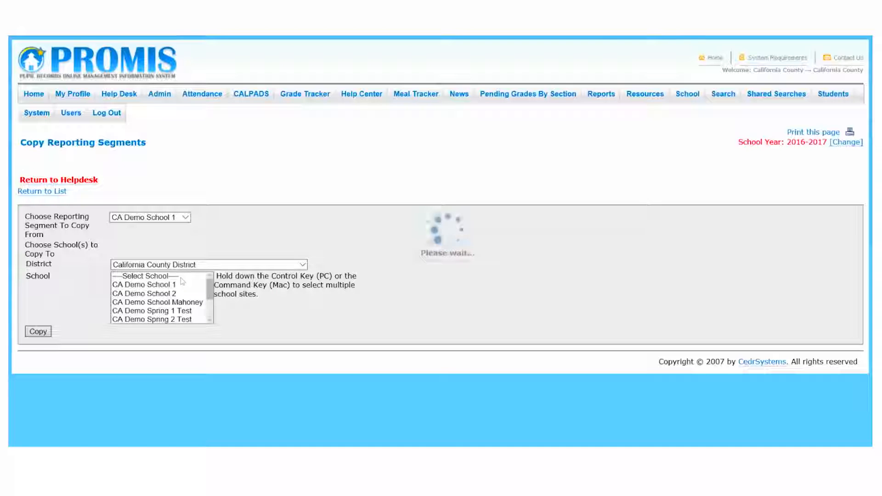
pyautogui.click(179, 303)
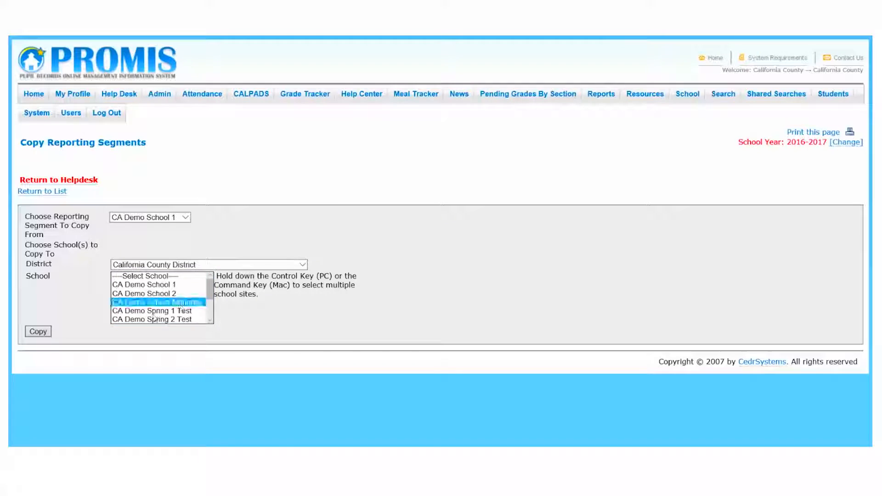
pyautogui.click(41, 331)
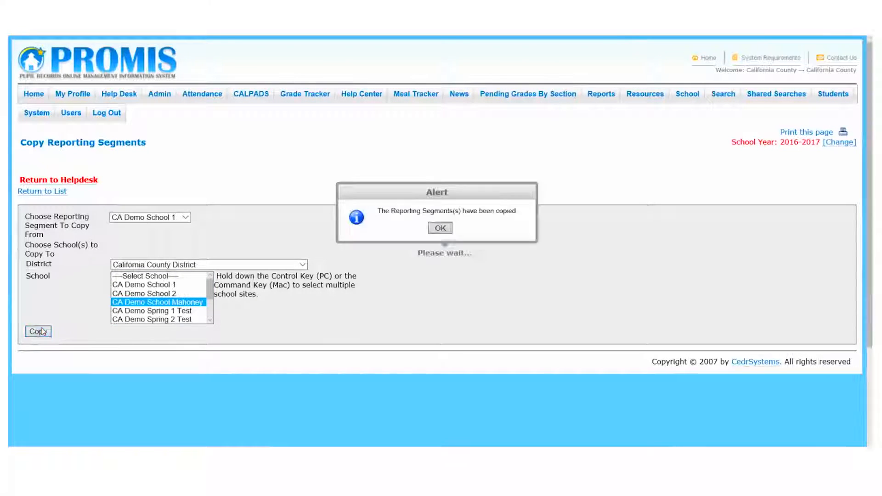
pyautogui.click(440, 228)
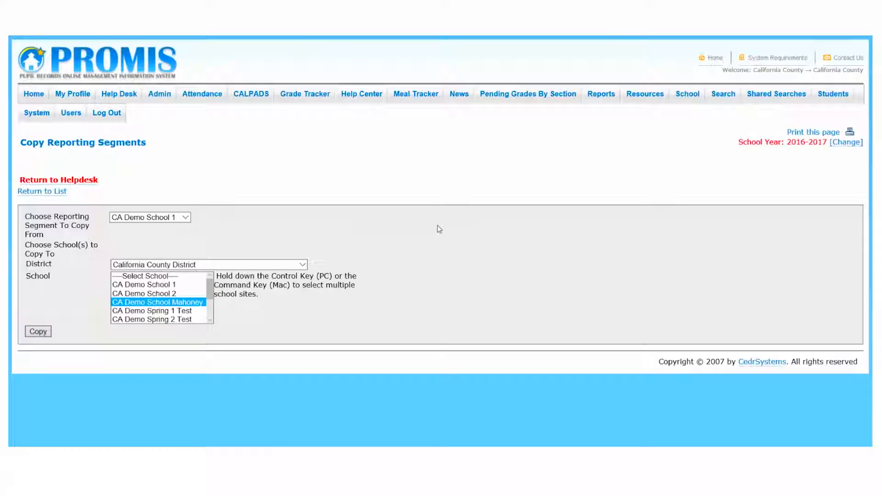
pyautogui.click(64, 191)
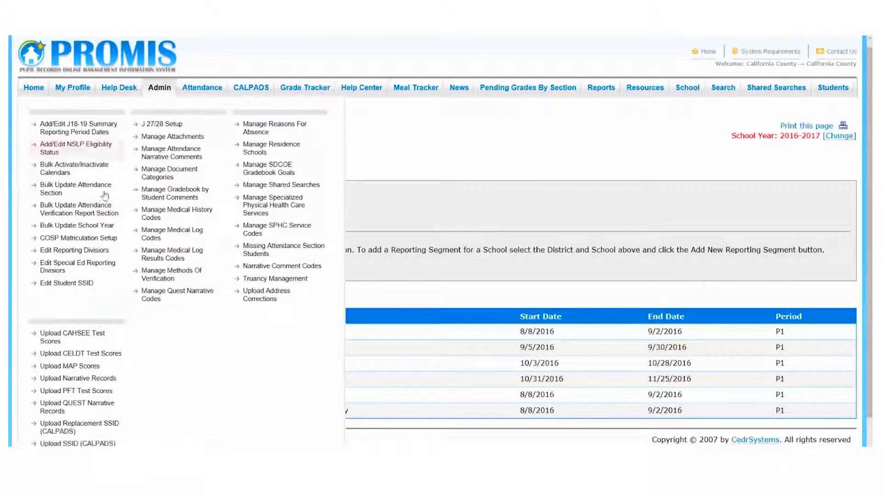
# Step: Start a new manually entered set of reporting divisors for the 2016-2017 school year
pyautogui.click(80, 250)
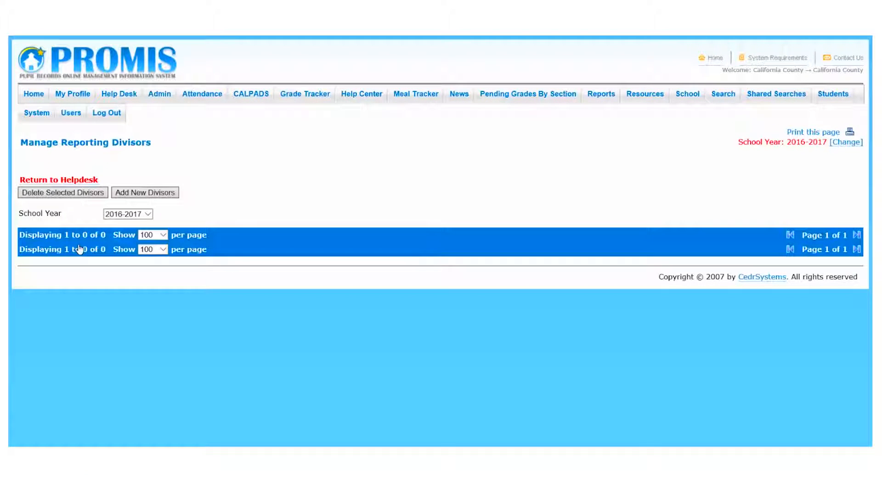
pyautogui.click(140, 194)
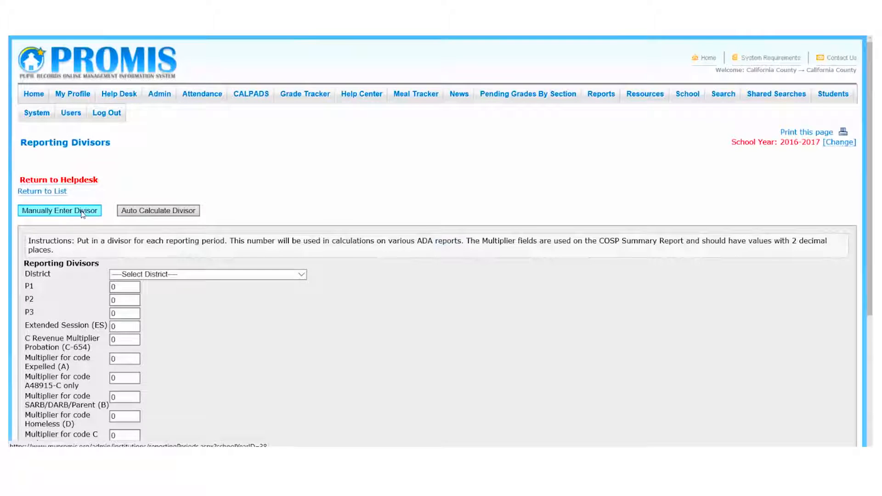
pyautogui.scroll(-4, 197, 315)
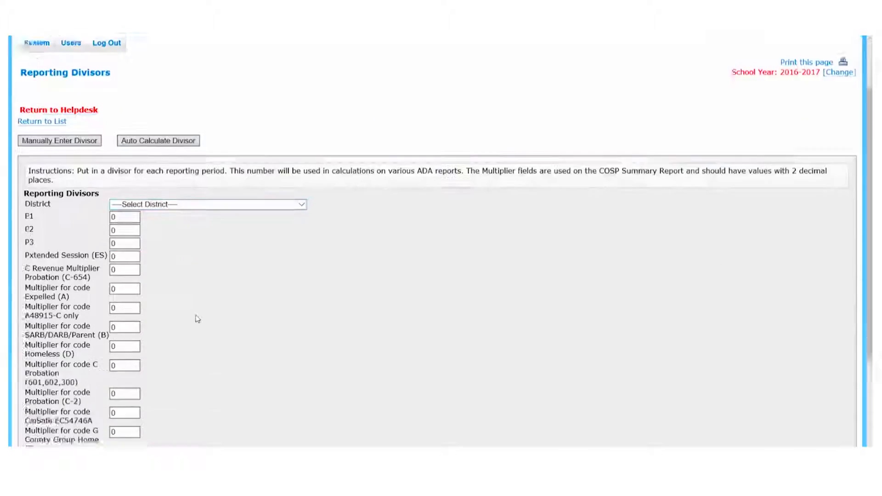
pyautogui.scroll(2, 197, 319)
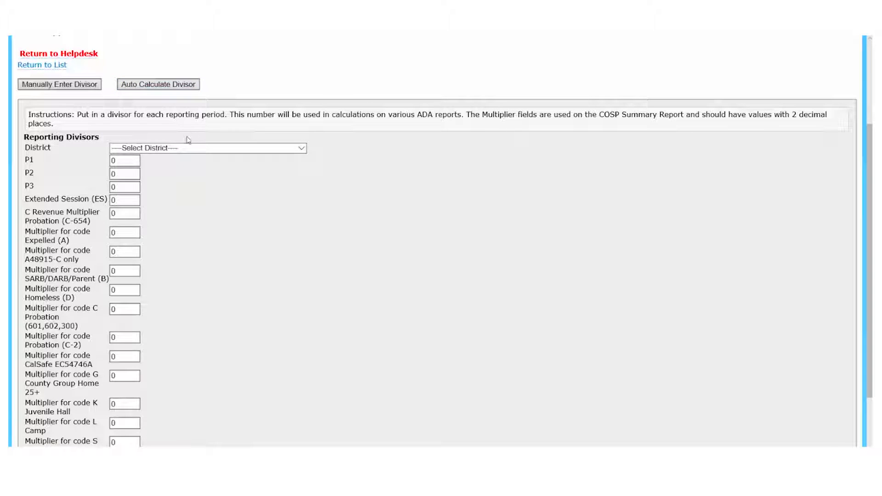
# Step: Set the reporting divisors to 70 for P1, 140 for P2 and 180 for P3
pyautogui.click(122, 161)
pyautogui.write('70')
pyautogui.click(124, 172)
pyautogui.press('Tab')
pyautogui.press('Tab')
pyautogui.moveTo(127, 176); pyautogui.dragTo(80, 178)
pyautogui.moveTo(120, 187); pyautogui.dragTo(95, 190)
pyautogui.write('180')
# Step: Set the Extended Session (ES) divisor to 175 and save the county reporting divisors
pyautogui.click(111, 202)
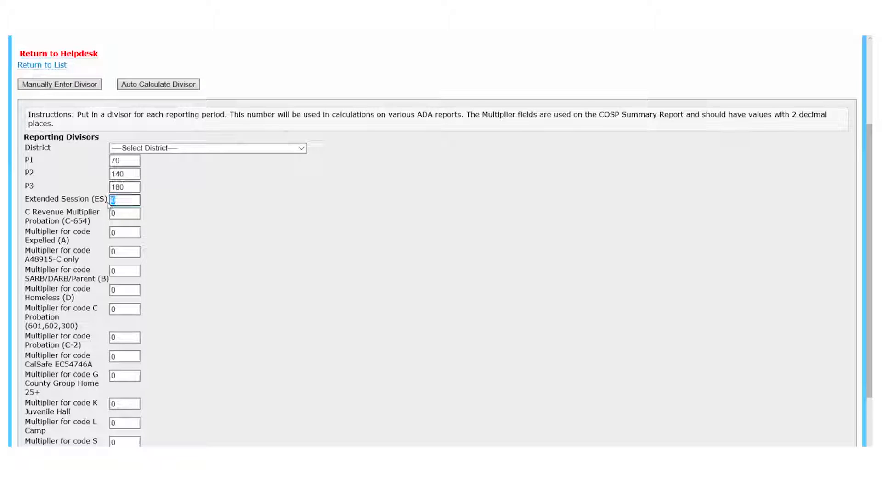
pyautogui.write('175')
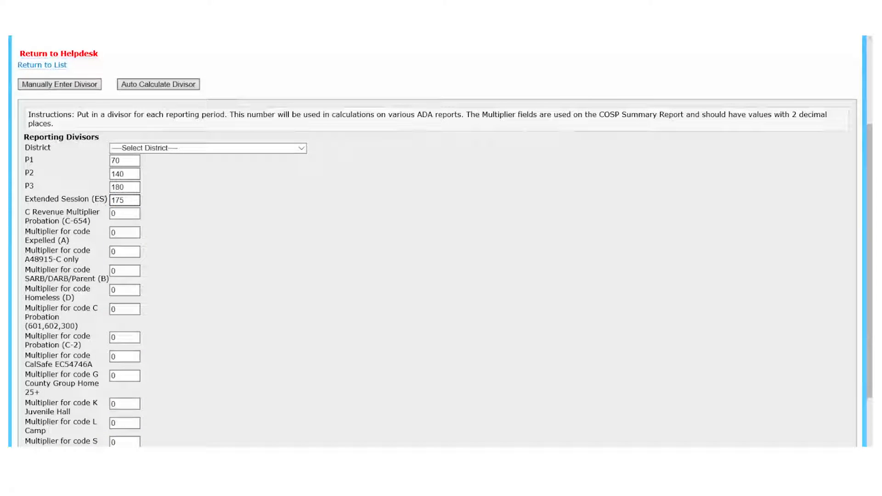
pyautogui.scroll(-2, 230, 229)
pyautogui.click(37, 402)
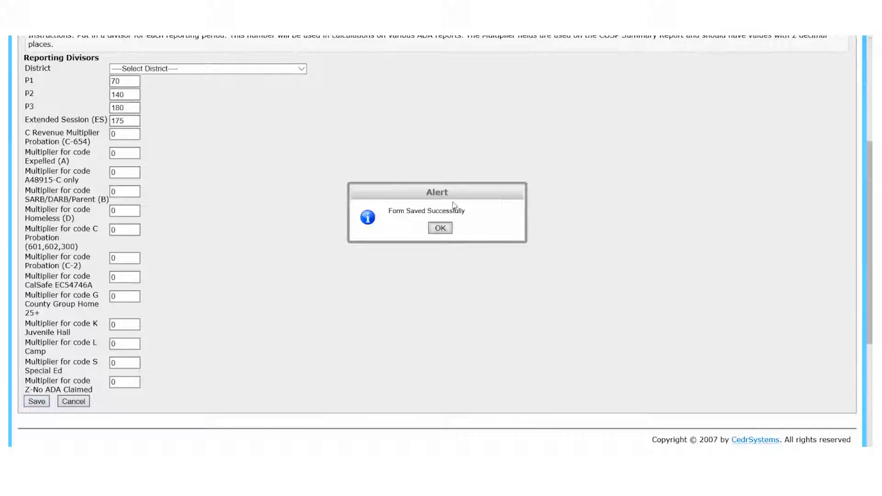
pyautogui.click(440, 229)
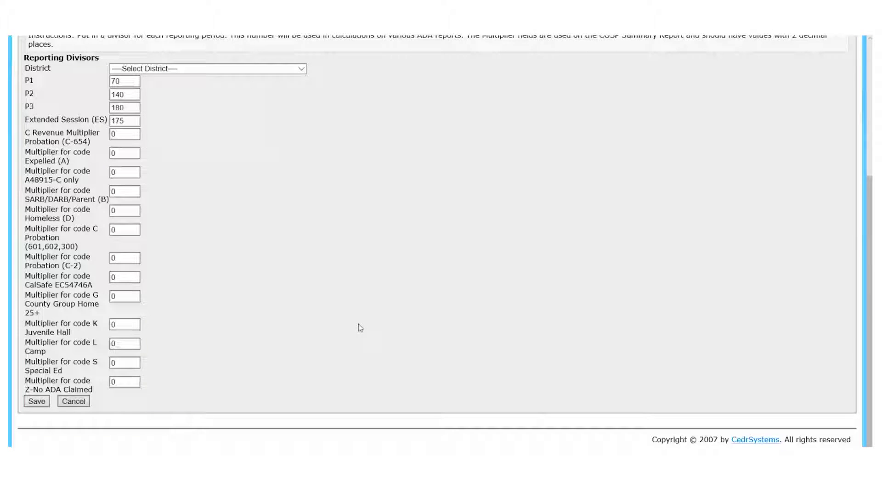
# Step: Start copying the (county) reporting divisors and choose California County District as the target district
pyautogui.scroll(-4, 312, 345)
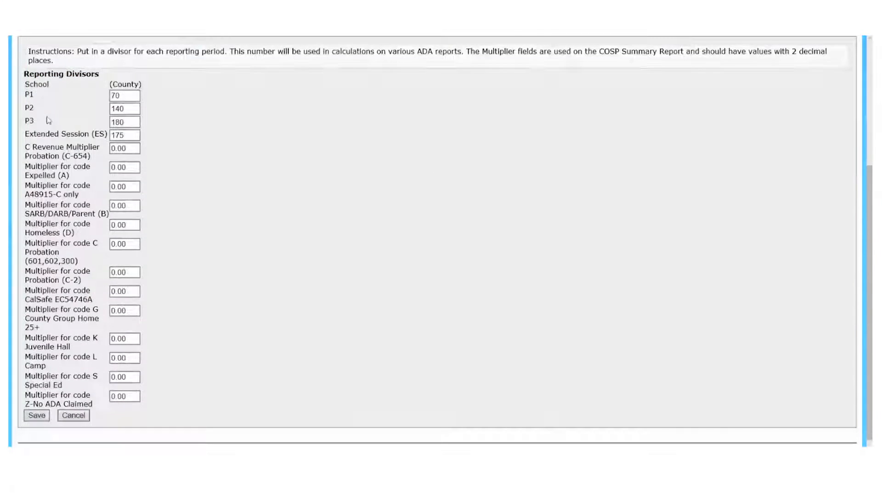
pyautogui.scroll(2, 36, 75)
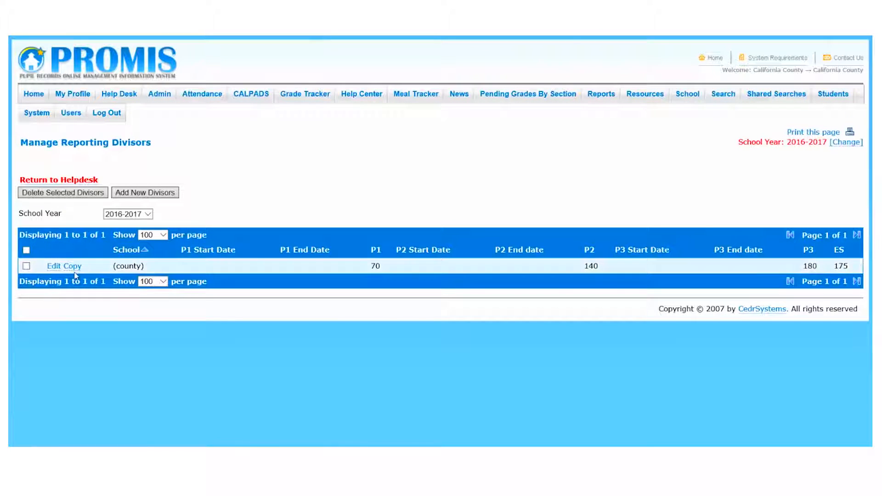
pyautogui.click(73, 267)
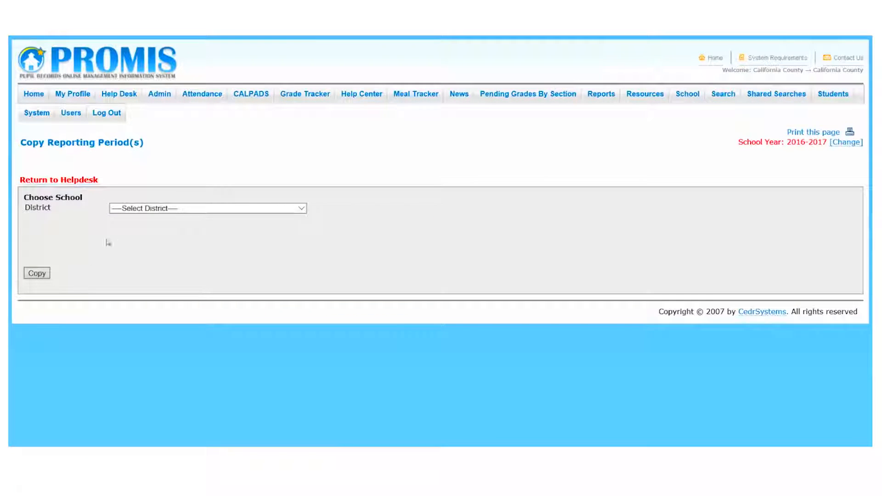
pyautogui.click(121, 209)
pyautogui.click(122, 214)
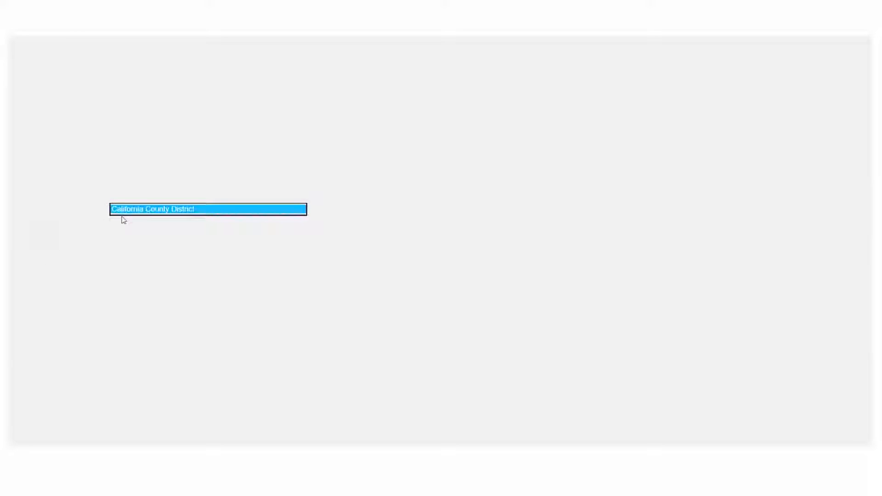
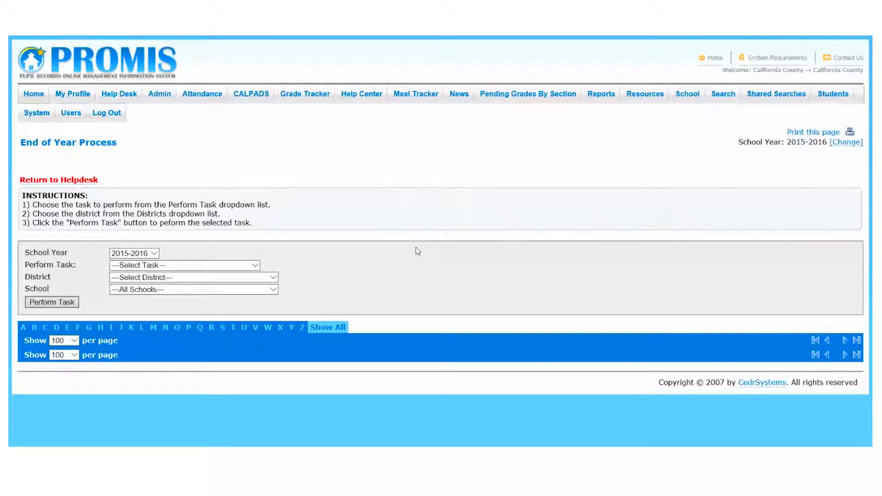
# Step: Open the Bulk Rollover task for CA Demo Spring 1 Test in California County District, school year 2015-2016
pyautogui.click(215, 270)
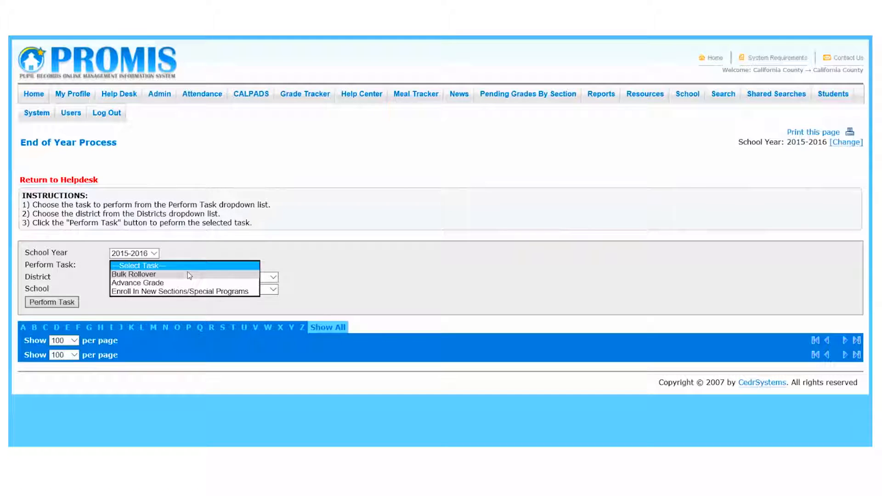
pyautogui.click(187, 272)
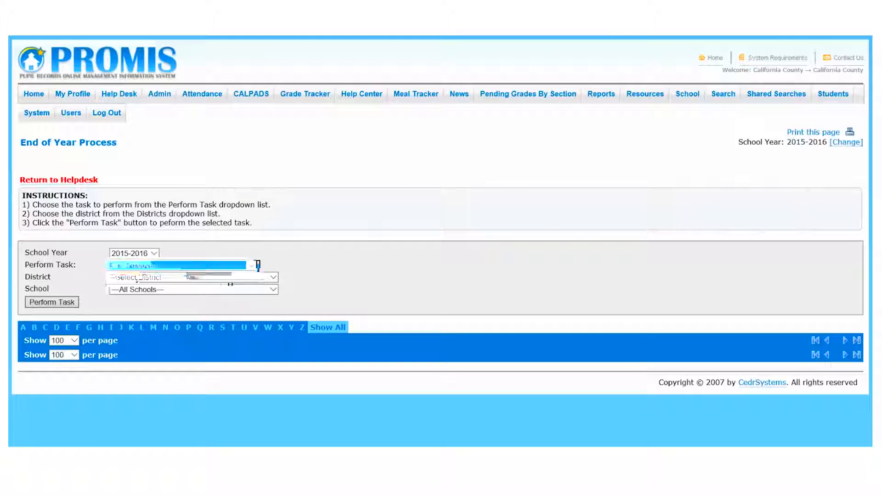
pyautogui.click(263, 278)
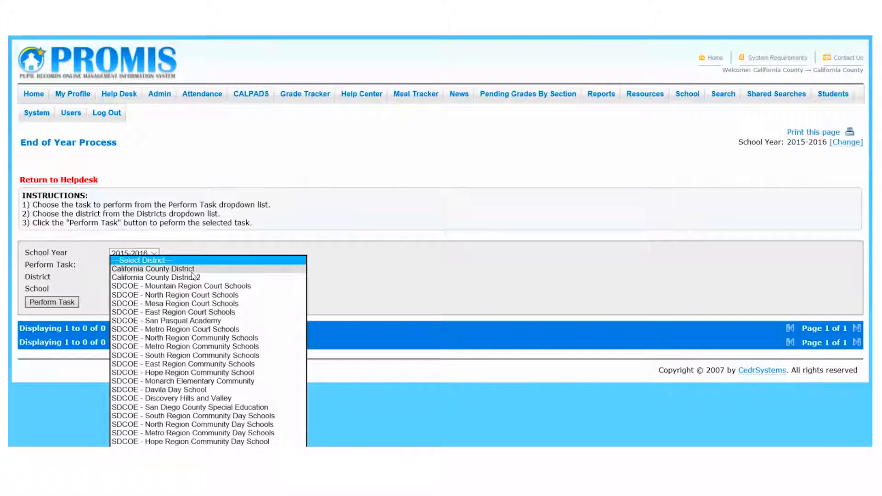
pyautogui.click(152, 269)
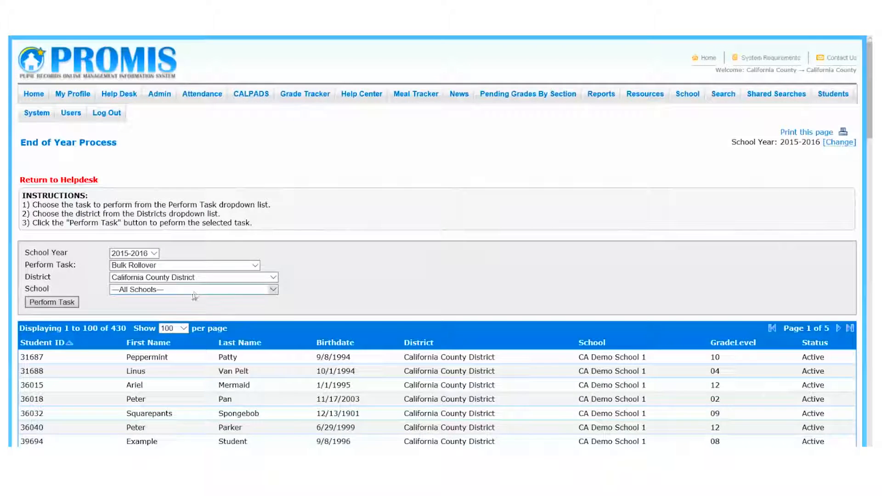
pyautogui.click(193, 290)
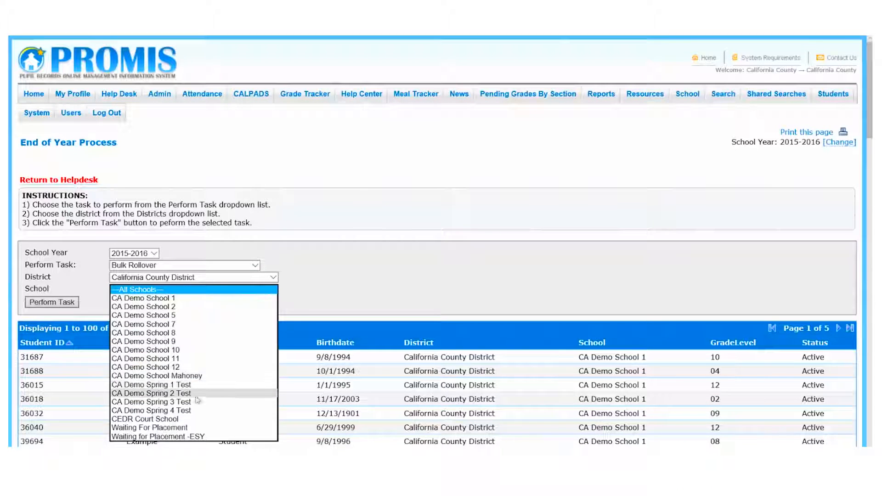
pyautogui.click(371, 346)
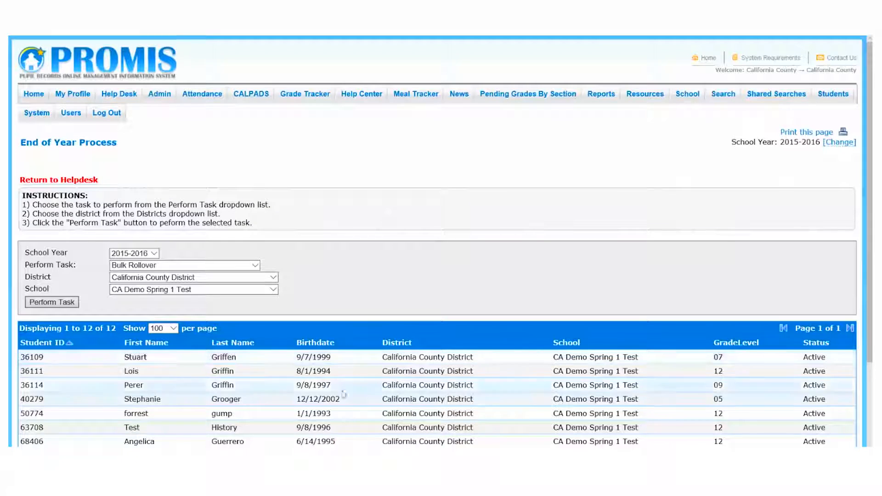
pyautogui.scroll(-3, 288, 386)
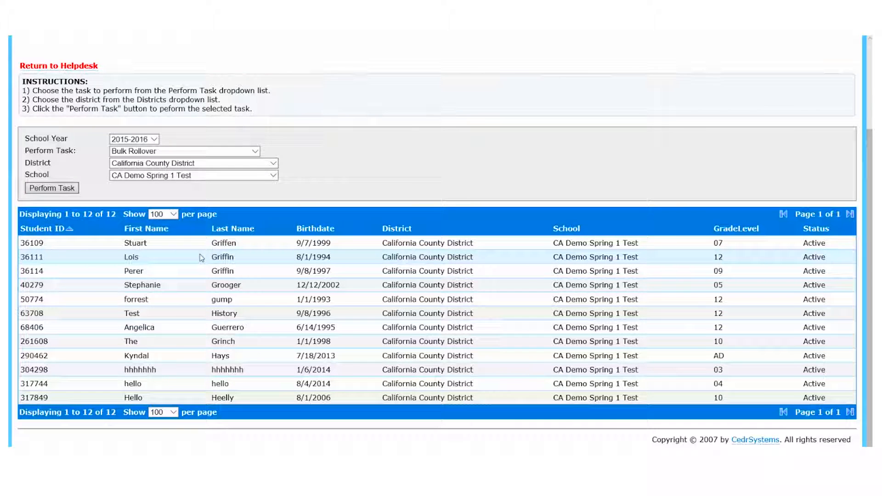
pyautogui.doubleClick(41, 246)
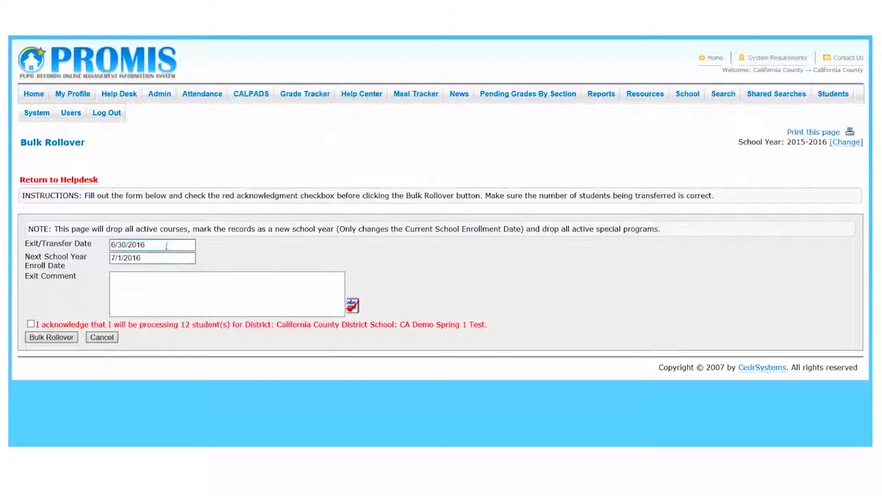
# Step: Enter the exit comment "E155 drop", acknowledge the students being processed and run the bulk rollover
pyautogui.click(166, 245)
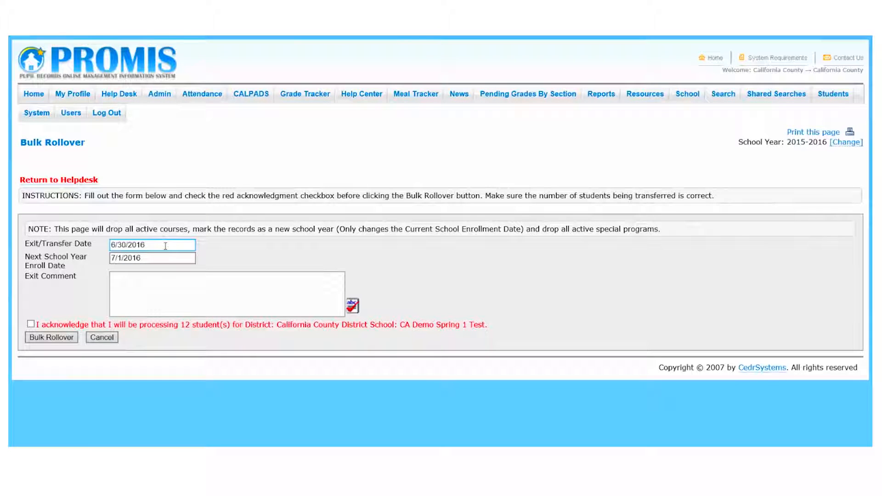
pyautogui.click(163, 260)
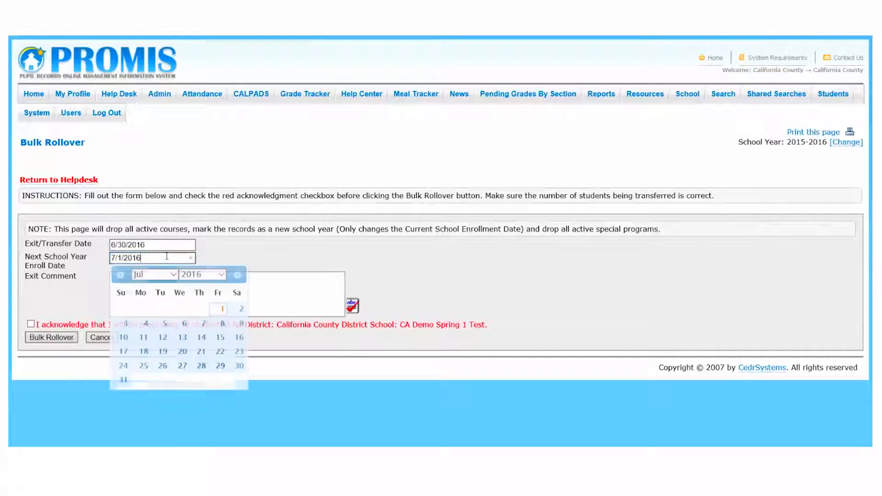
pyautogui.click(567, 281)
pyautogui.click(147, 292)
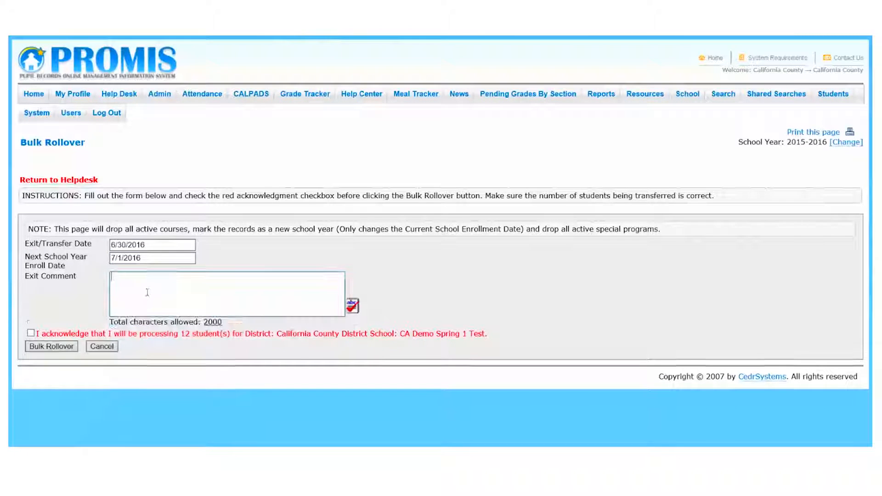
pyautogui.write('E155 drop')
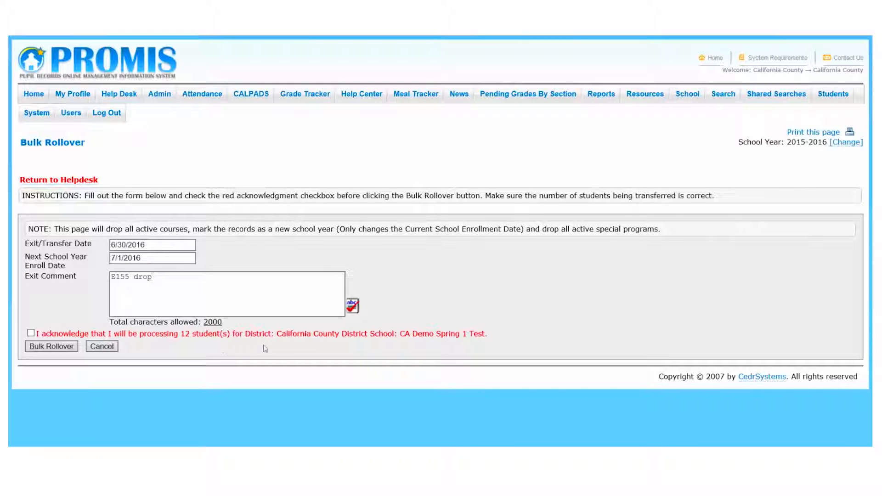
pyautogui.click(31, 333)
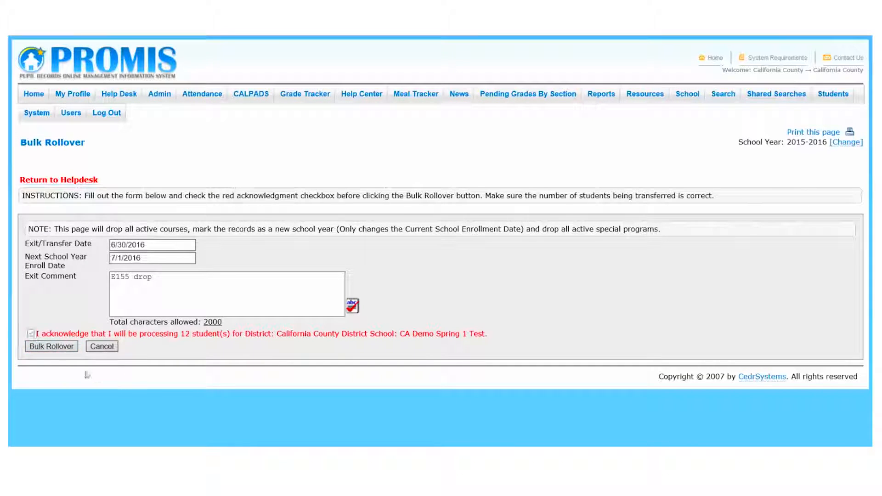
pyautogui.click(63, 350)
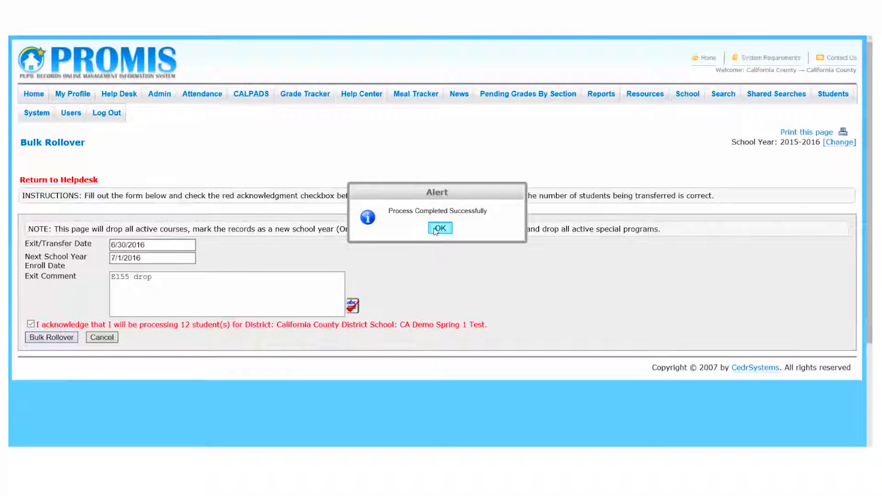
pyautogui.click(440, 228)
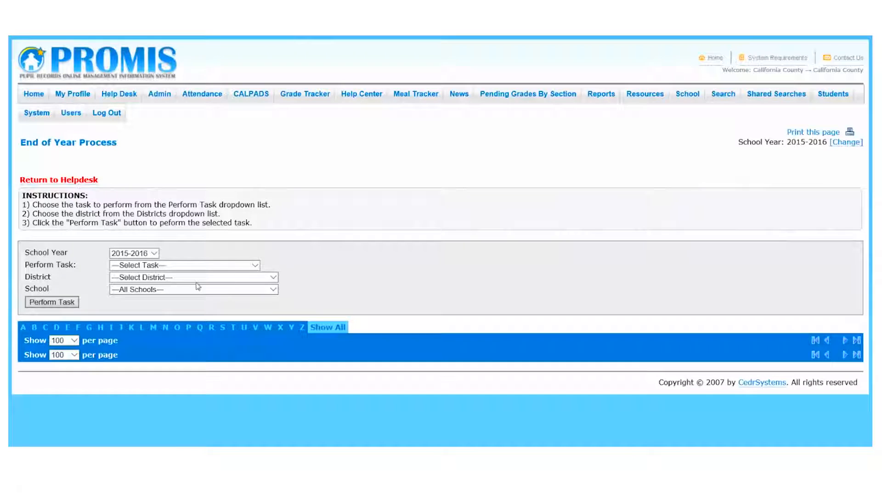
# Step: Open the Enroll In New Sections/Special Programs task for CA Demo Spring 1 Test in California County District
pyautogui.click(187, 266)
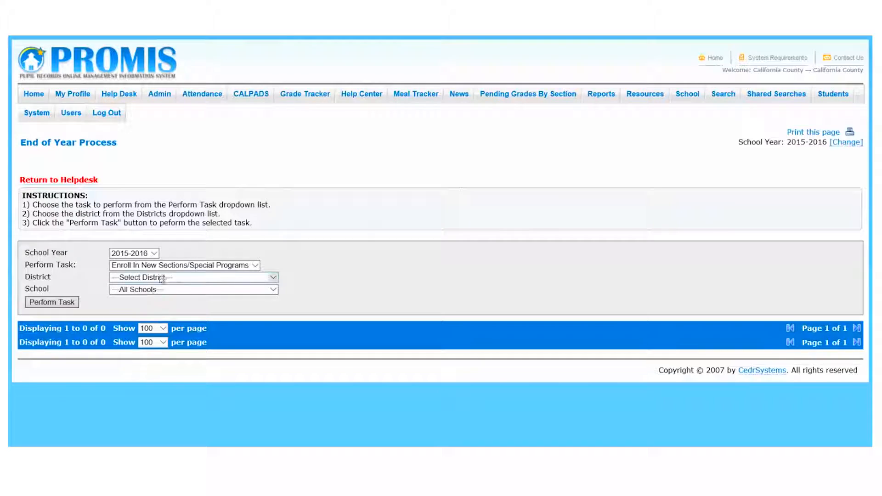
pyautogui.click(202, 277)
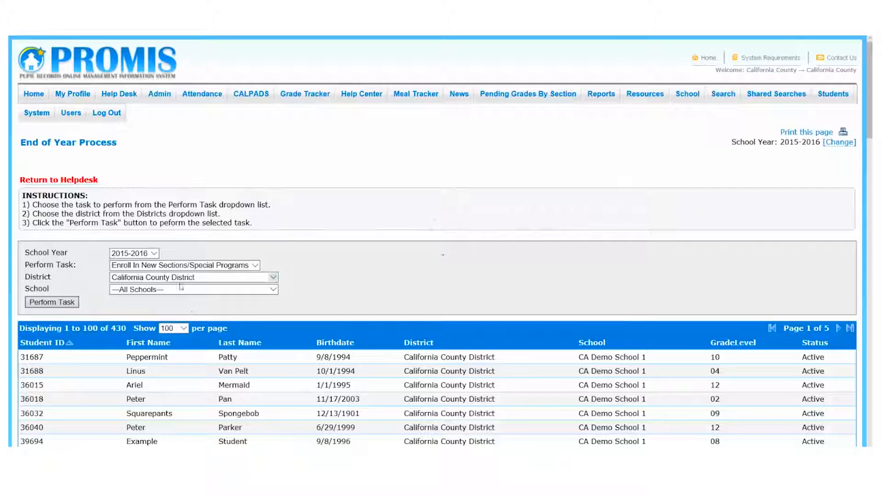
pyautogui.click(177, 290)
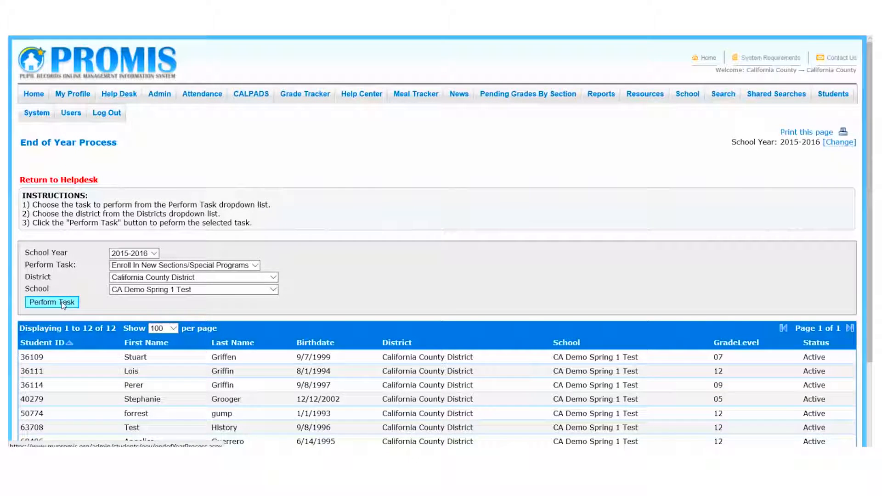
pyautogui.click(62, 302)
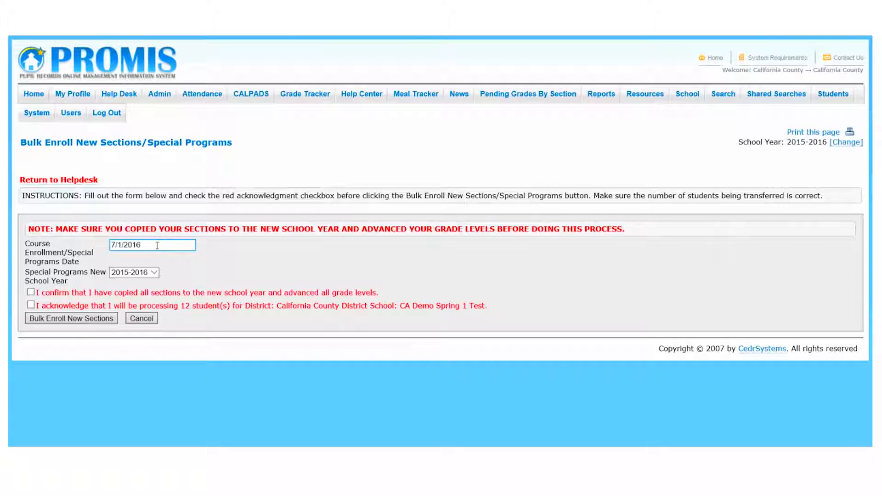
# Step: Fill in the bulk enrollment form with course enrollment date 7/1/2016 and 2016-2017 as the special programs' new school year
pyautogui.click(163, 246)
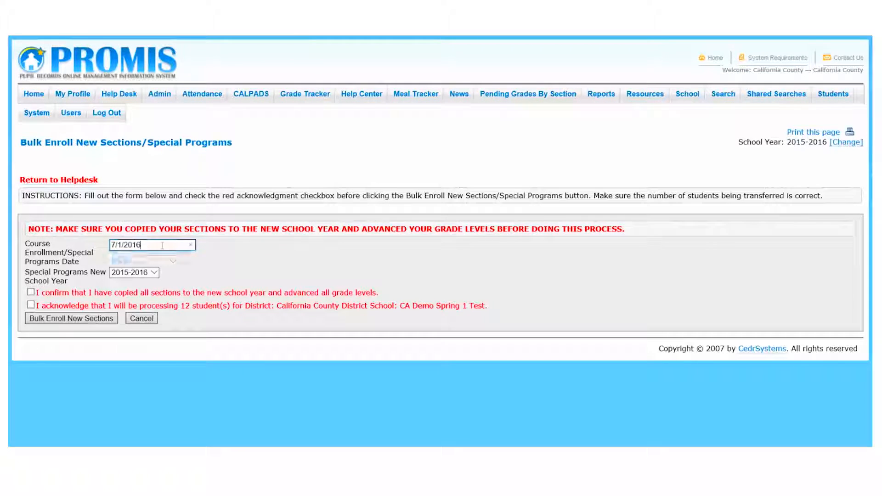
pyautogui.click(395, 277)
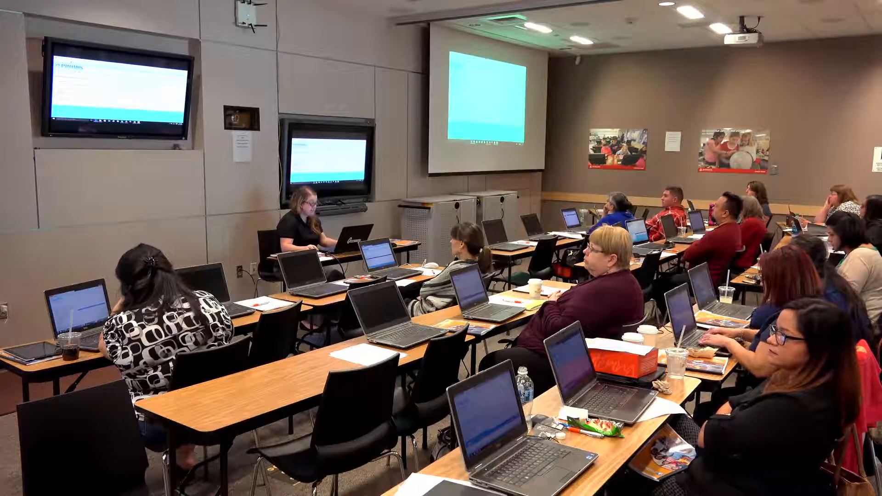
pyautogui.click(133, 195)
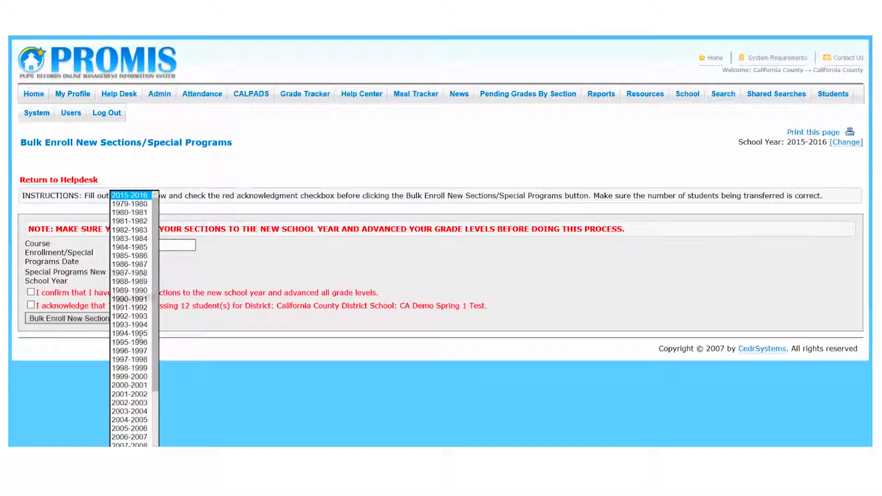
pyautogui.scroll(-3, 132, 395)
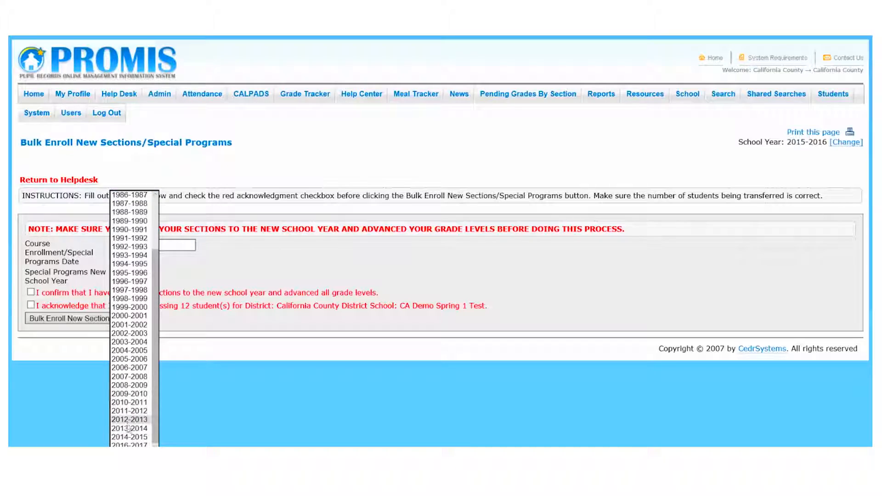
pyautogui.click(131, 443)
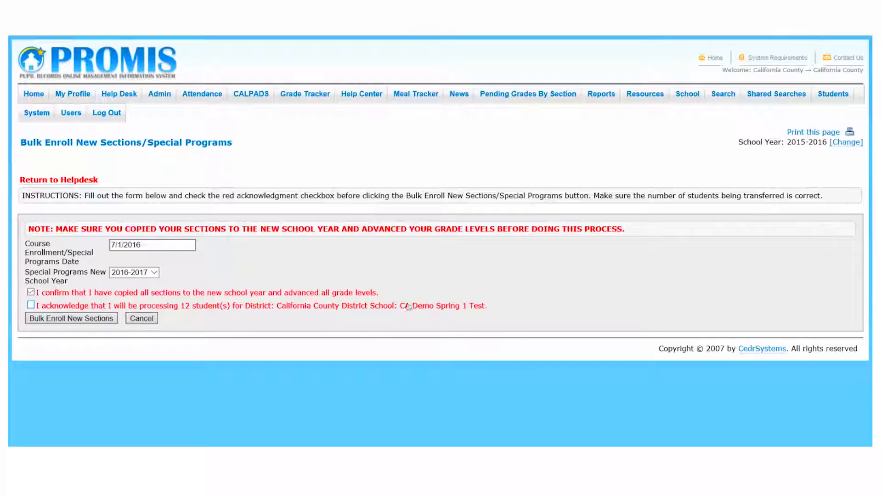
# Step: Confirm the copied sections and advanced grade levels, acknowledge the students being processed, and run the bulk enrollment into new sections
pyautogui.click(31, 304)
pyautogui.click(80, 321)
pyautogui.click(42, 321)
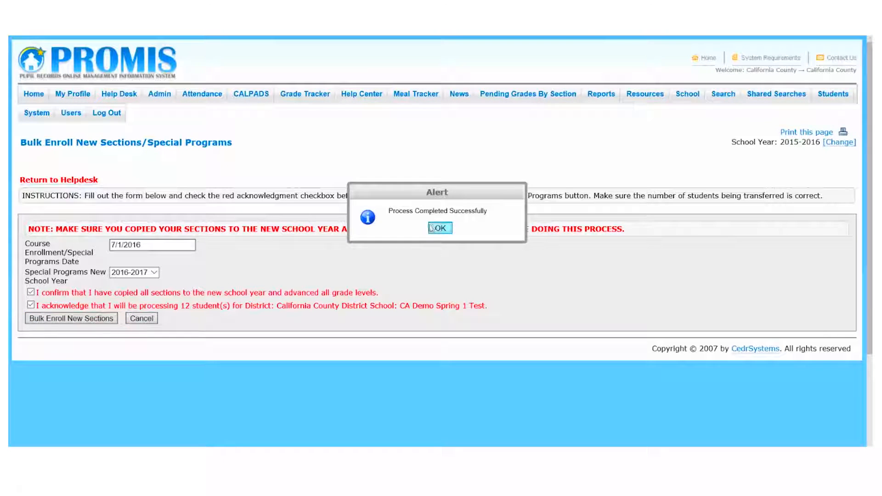
pyautogui.click(439, 228)
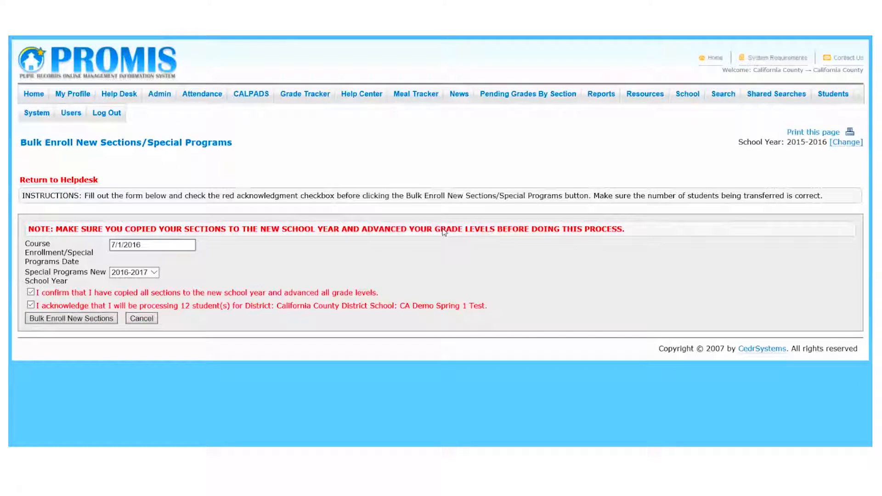
# Step: Look up the sample student by student ID from the home page and open the student's profile
pyautogui.click(35, 96)
pyautogui.click(498, 200)
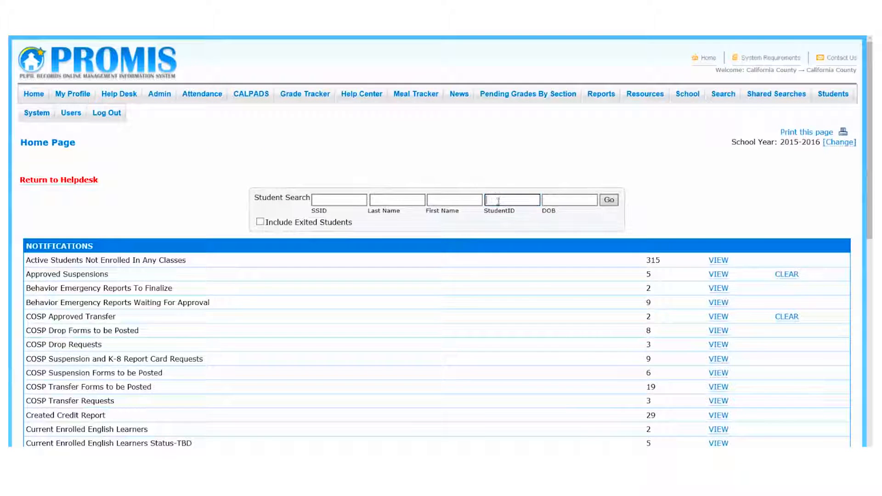
pyautogui.write('36109')
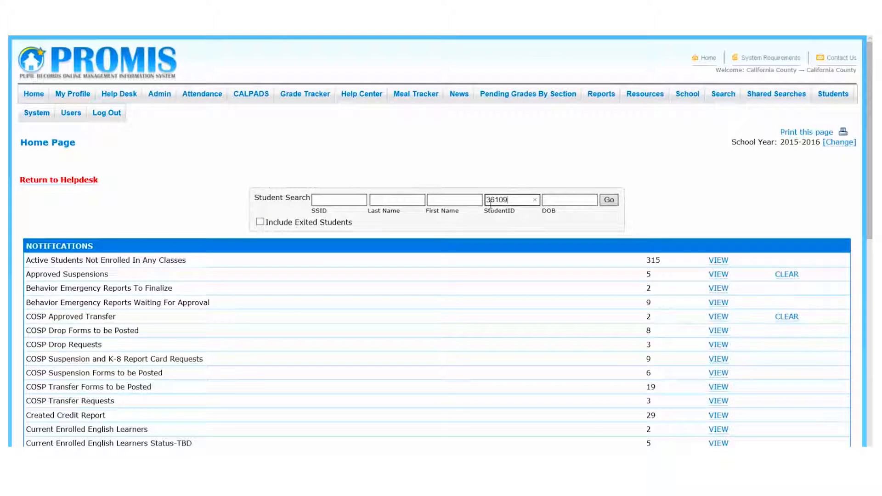
pyautogui.press('Return')
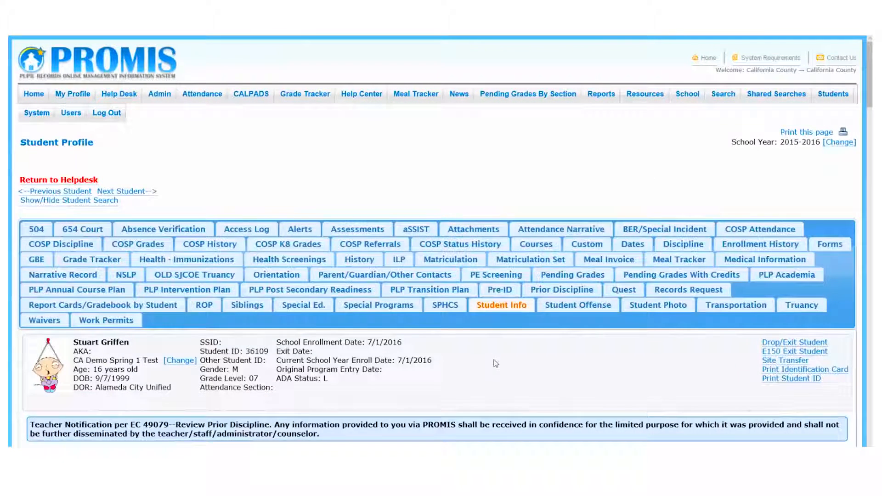
# Step: Review the student's COSP History enrollment and status changes for school year 2015-2016
pyautogui.scroll(-1, 495, 360)
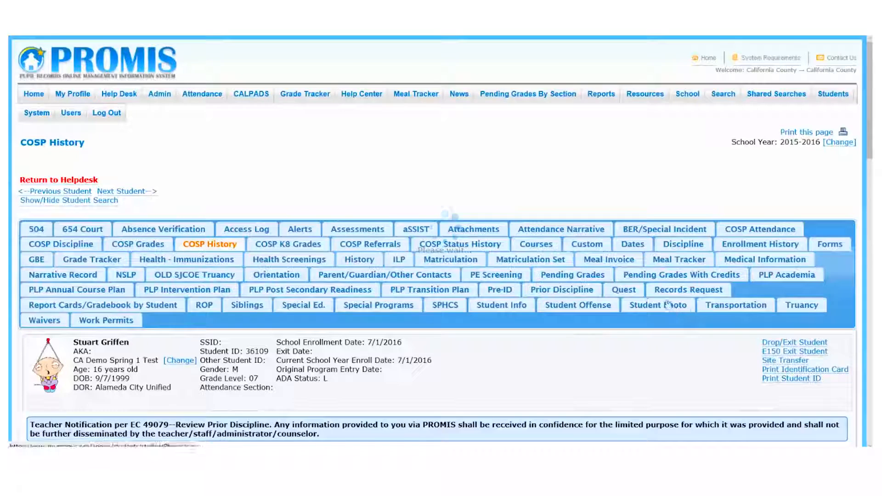
pyautogui.scroll(-6, 584, 304)
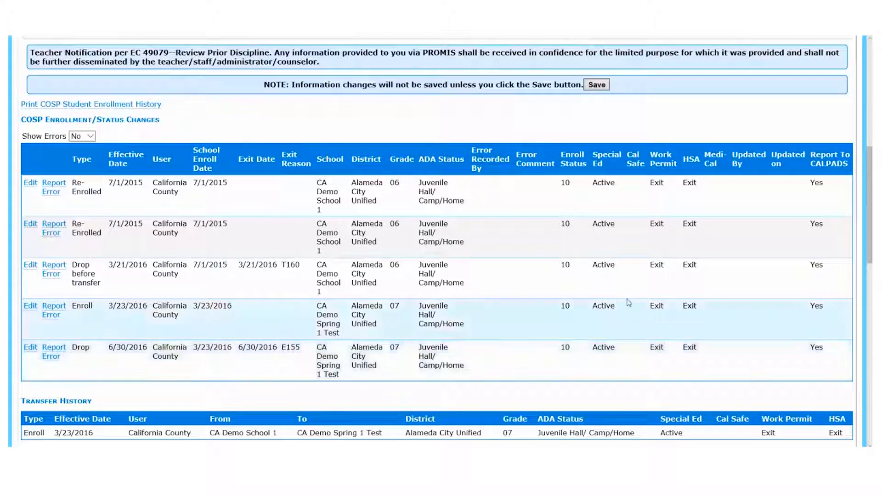
pyautogui.scroll(5, 626, 301)
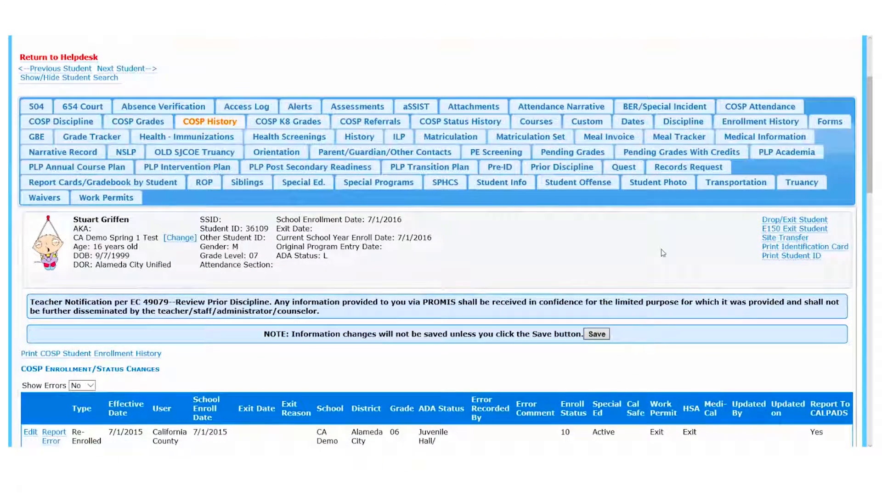
# Step: Display the student's inactive courses for 2015-2016 and check their enrollment dates and status
pyautogui.scroll(-5, 661, 248)
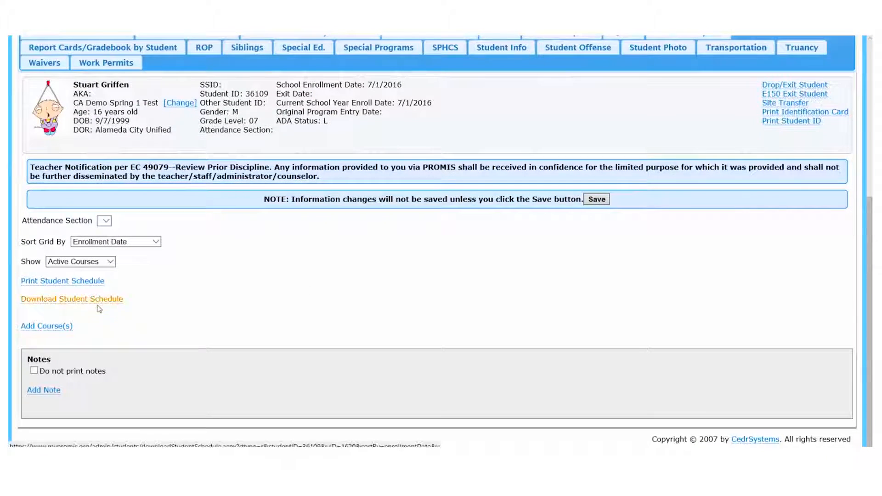
pyautogui.click(92, 262)
pyautogui.click(88, 271)
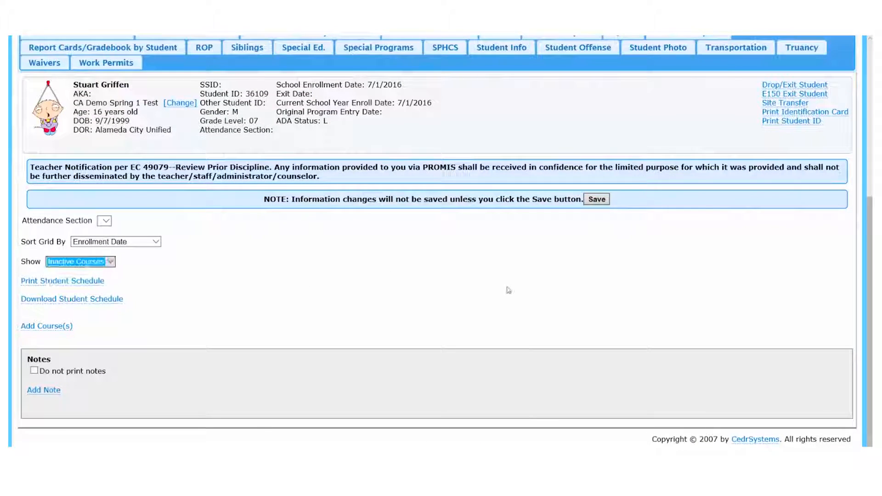
pyautogui.scroll(-2, 532, 329)
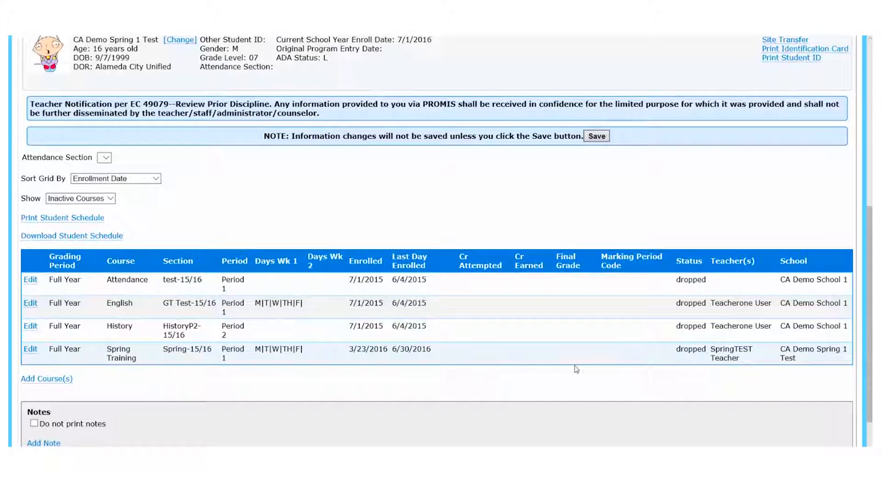
pyautogui.scroll(5, 372, 346)
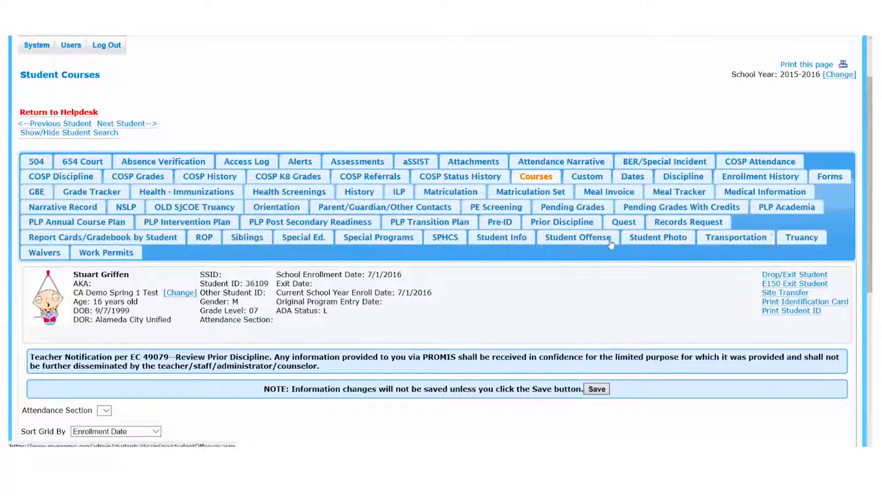
# Step: Review the student's Special Ed, NSLP, GATE and Migrant program records for their start and end dates
pyautogui.click(382, 237)
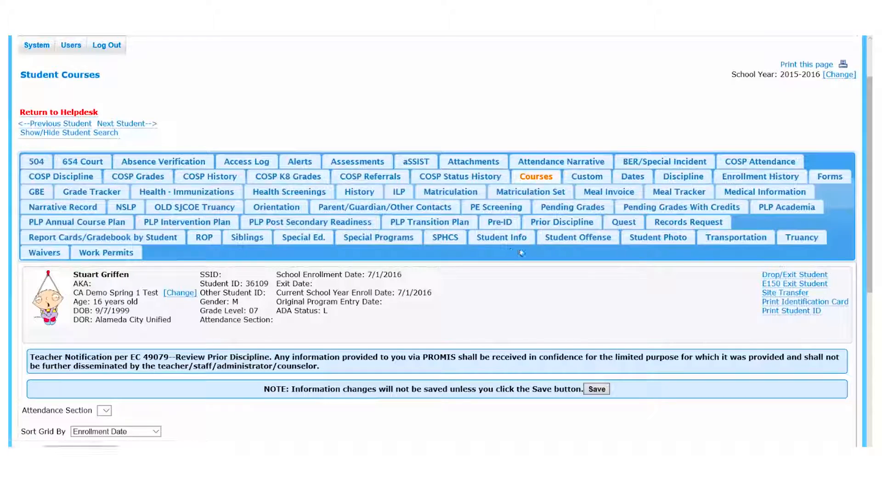
pyautogui.scroll(-8, 439, 222)
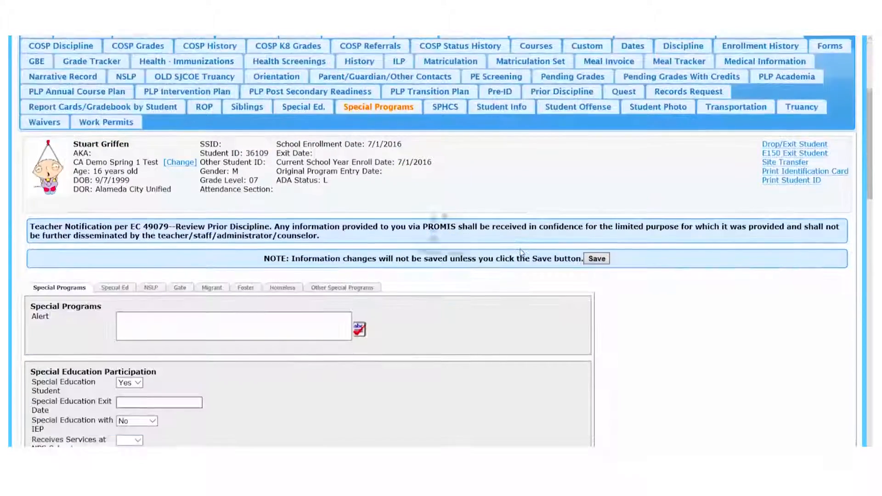
pyautogui.scroll(4, 385, 193)
pyautogui.click(116, 225)
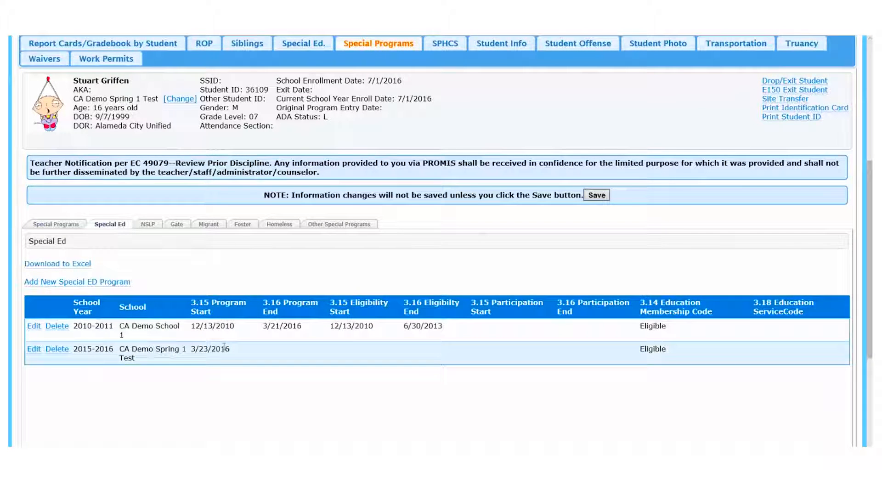
pyautogui.click(147, 224)
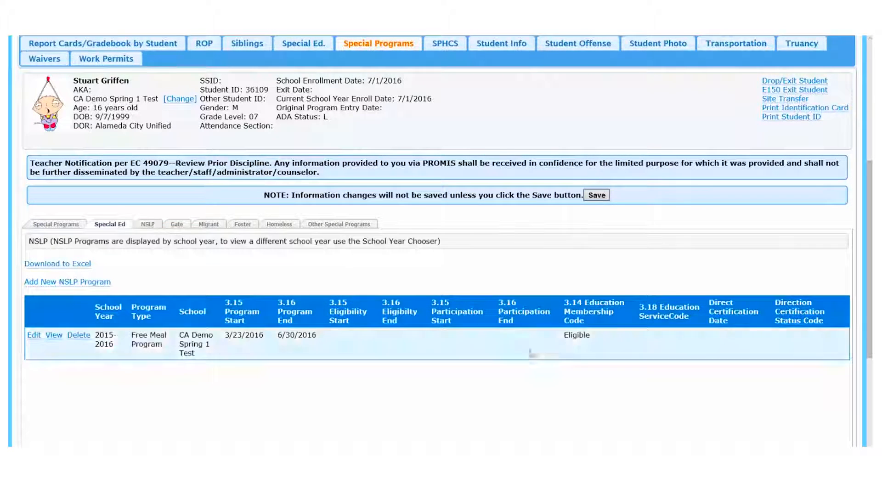
pyautogui.click(183, 224)
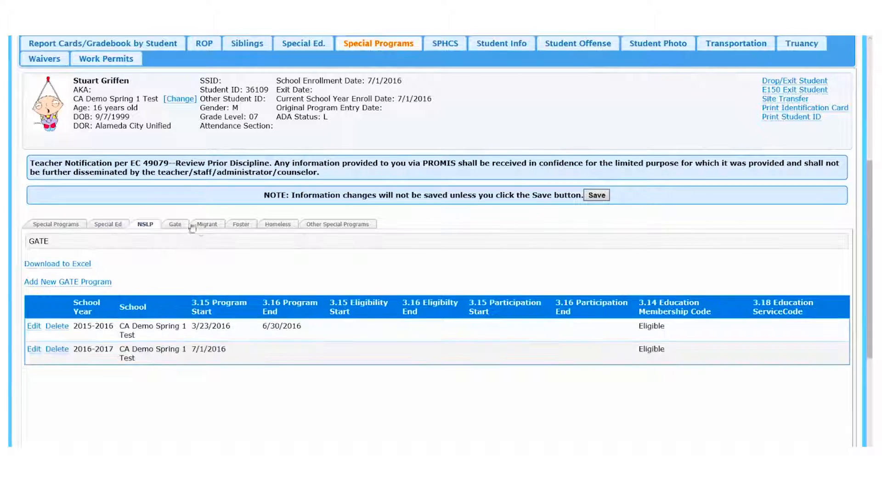
pyautogui.click(206, 225)
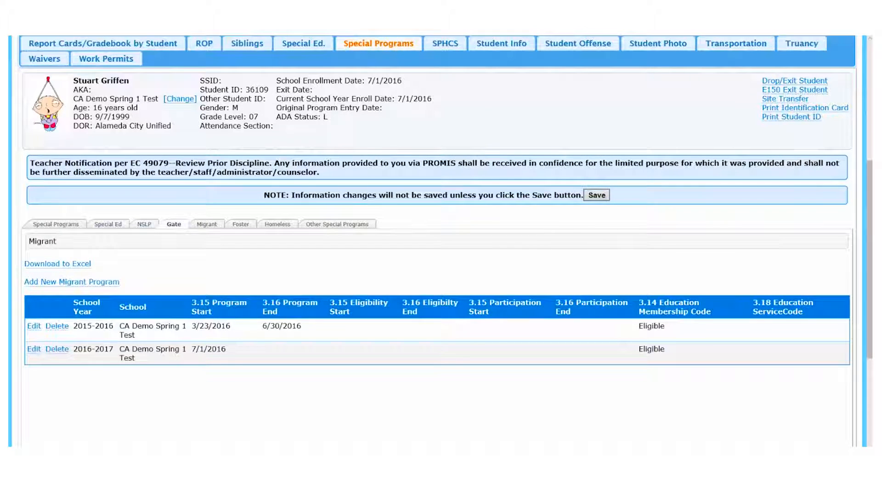
# Step: Change the school year to 2016-2017 from the student's record
pyautogui.scroll(5, 603, 262)
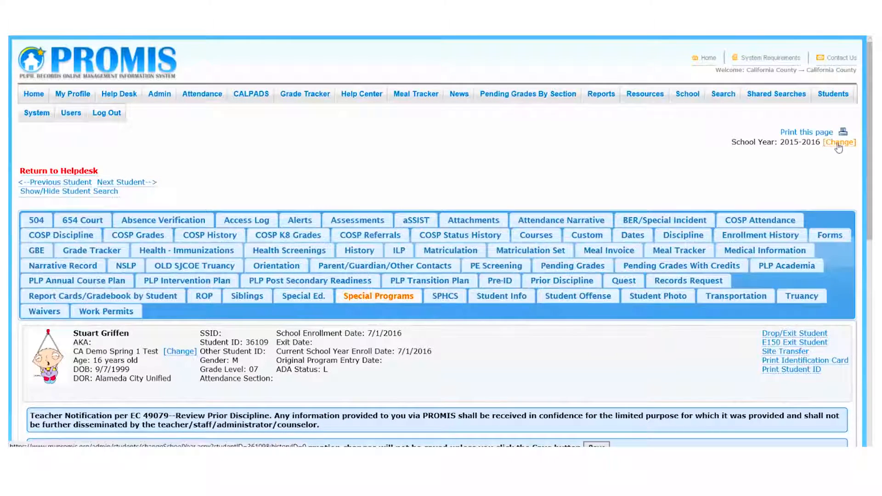
pyautogui.click(153, 196)
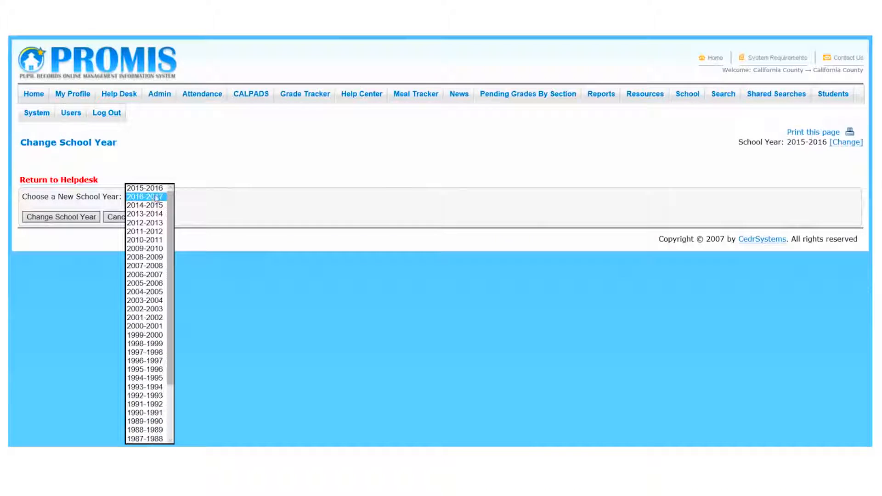
pyautogui.click(154, 197)
pyautogui.click(74, 217)
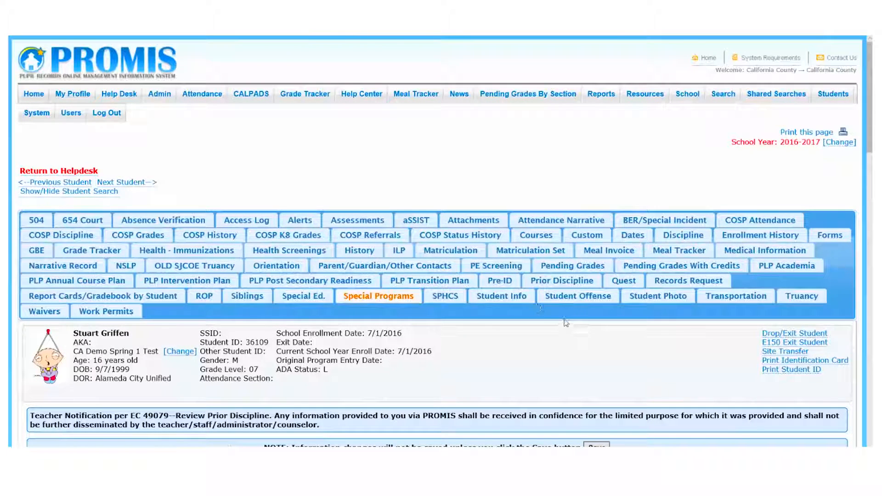
# Step: Review the student's COSP History enrollment entries for school year 2016-2017
pyautogui.scroll(-4, 567, 326)
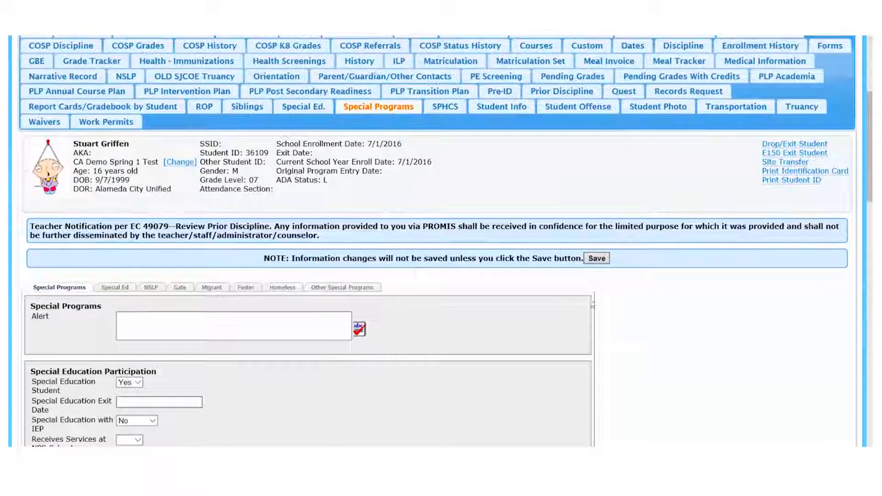
pyautogui.scroll(3, 683, 191)
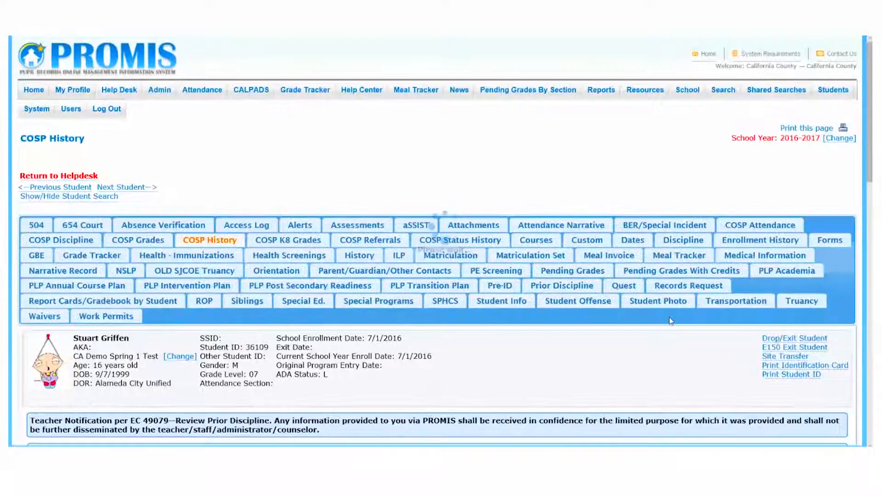
pyautogui.scroll(-8, 245, 272)
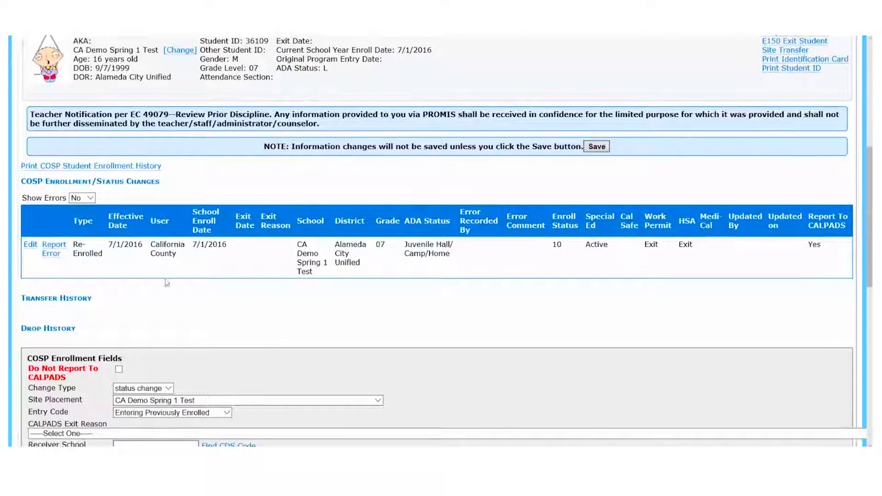
# Step: Check the student's active courses for school year 2016-2017
pyautogui.scroll(5, 269, 265)
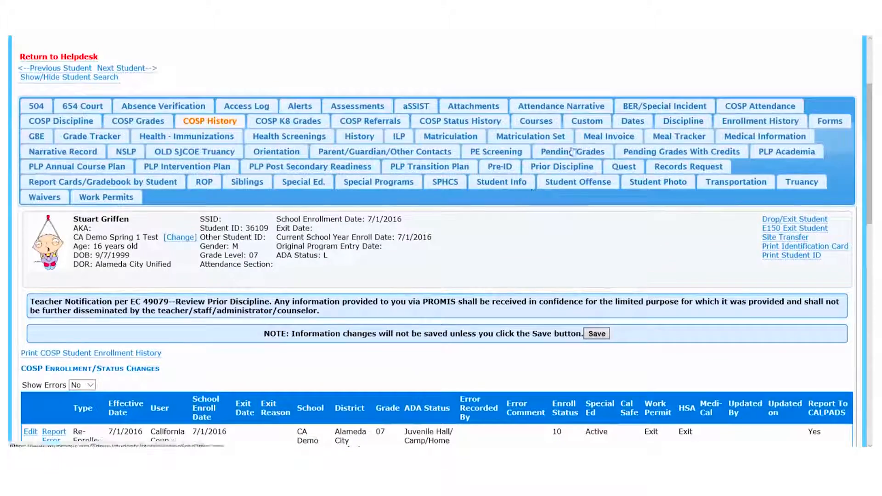
pyautogui.click(533, 123)
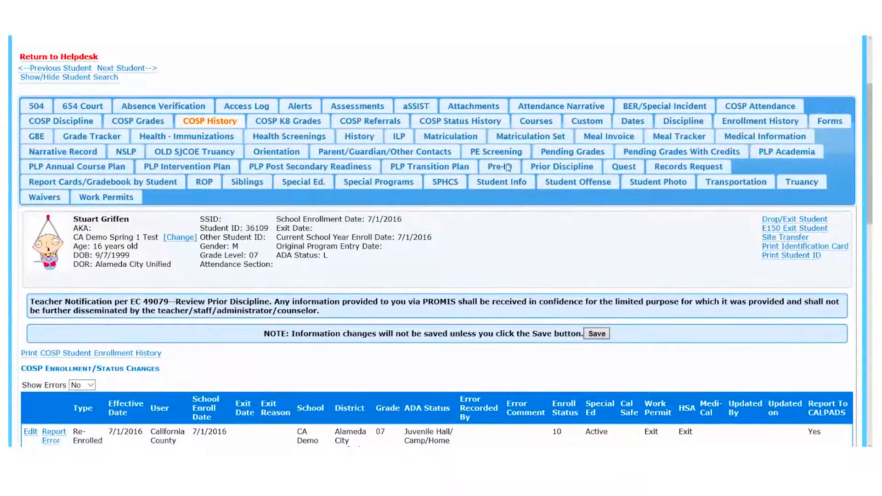
pyautogui.scroll(-5, 461, 326)
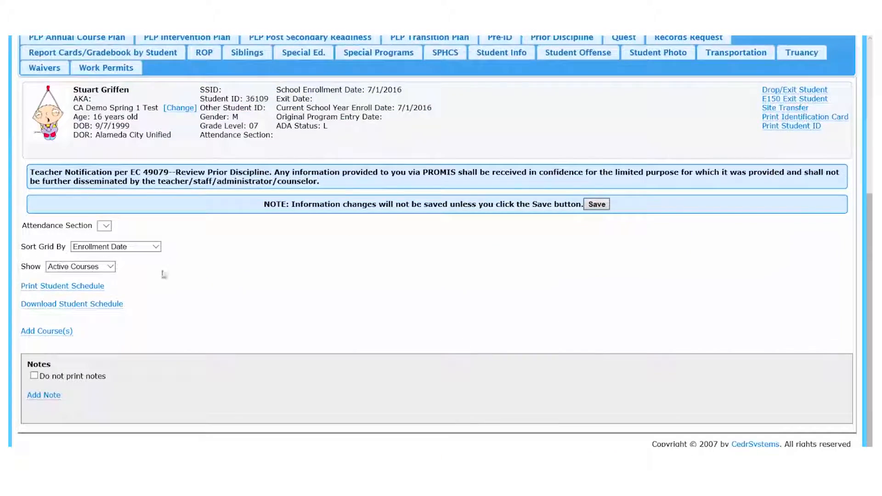
pyautogui.scroll(2, 459, 311)
# Step: Review the student's Special Ed, NSLP and GATE special program records for school year 2016-2017
pyautogui.scroll(3, 393, 346)
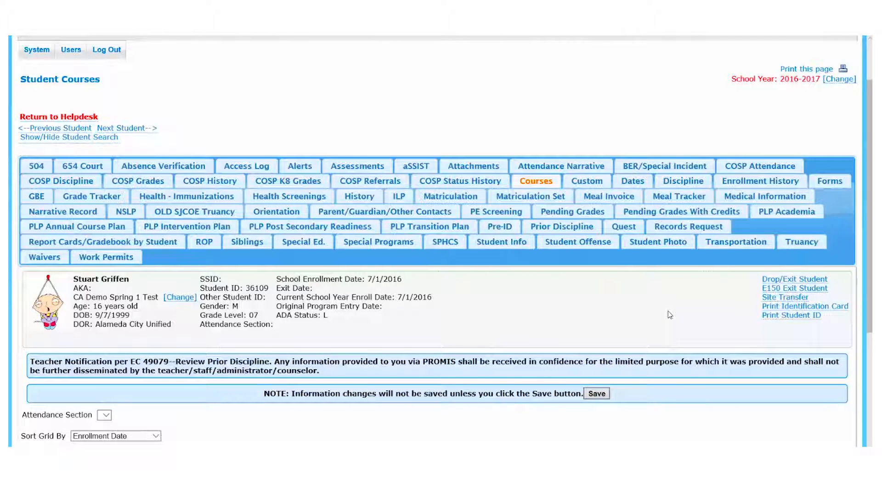
pyautogui.scroll(2, 670, 314)
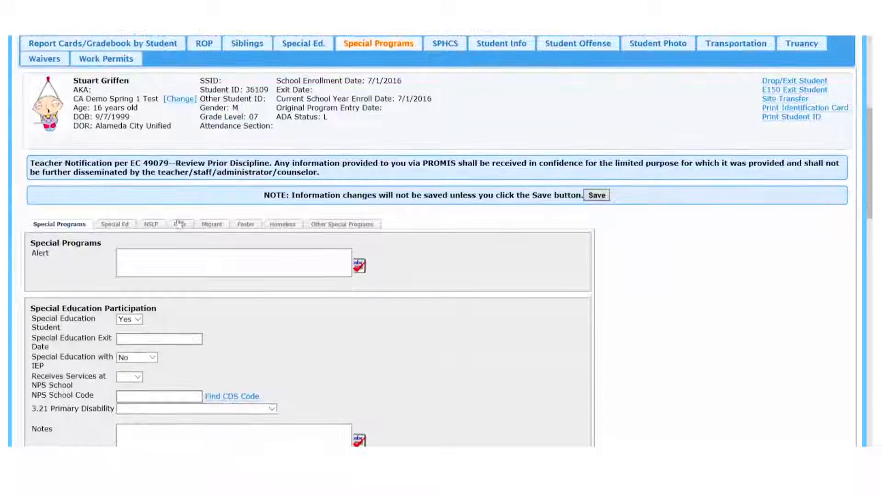
pyautogui.click(114, 224)
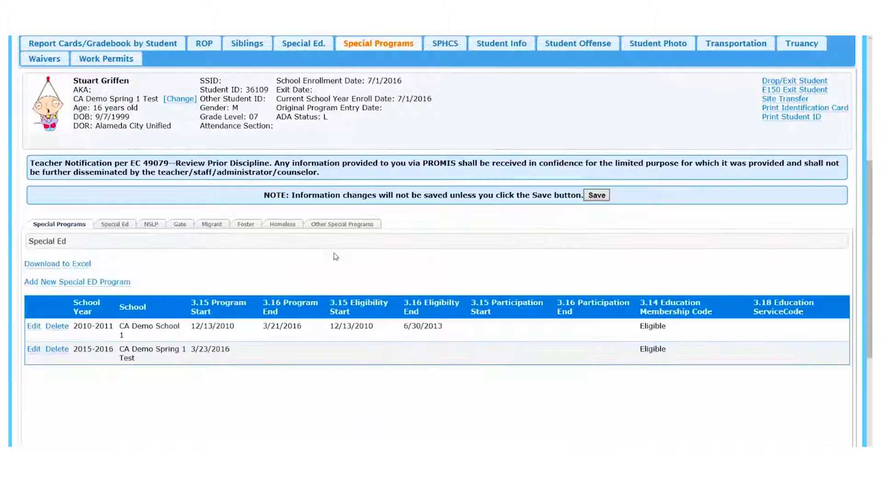
pyautogui.click(155, 225)
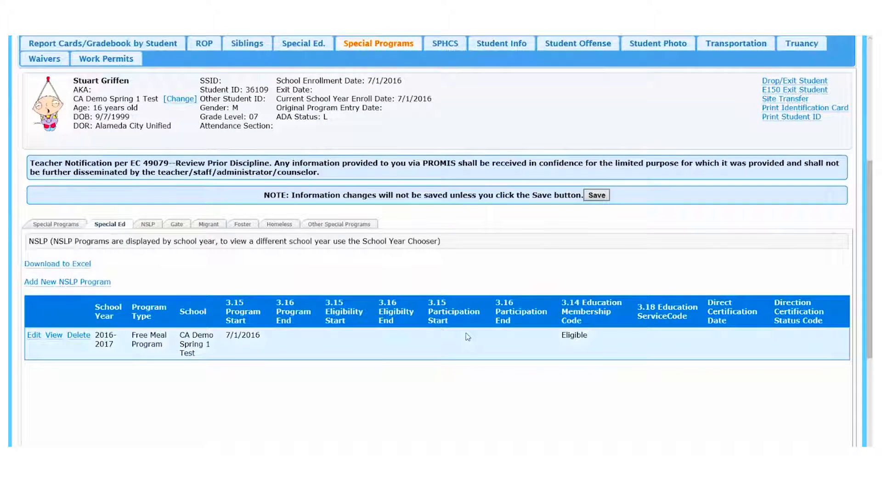
pyautogui.click(177, 224)
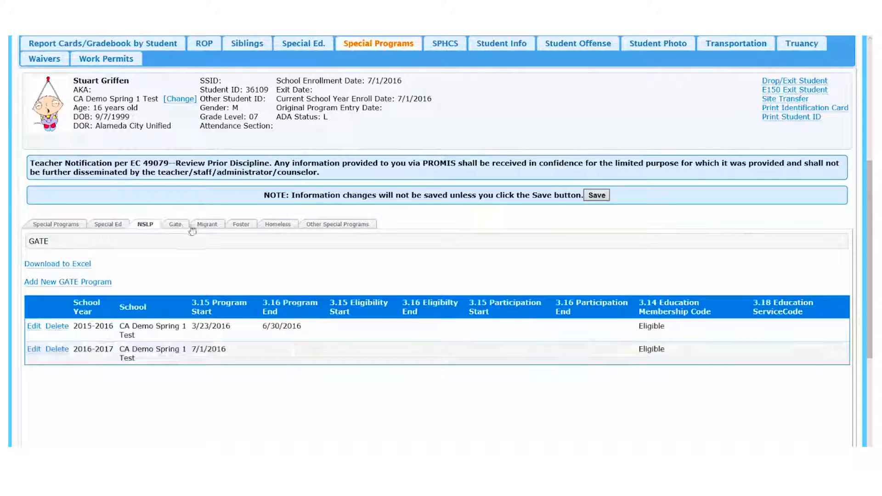
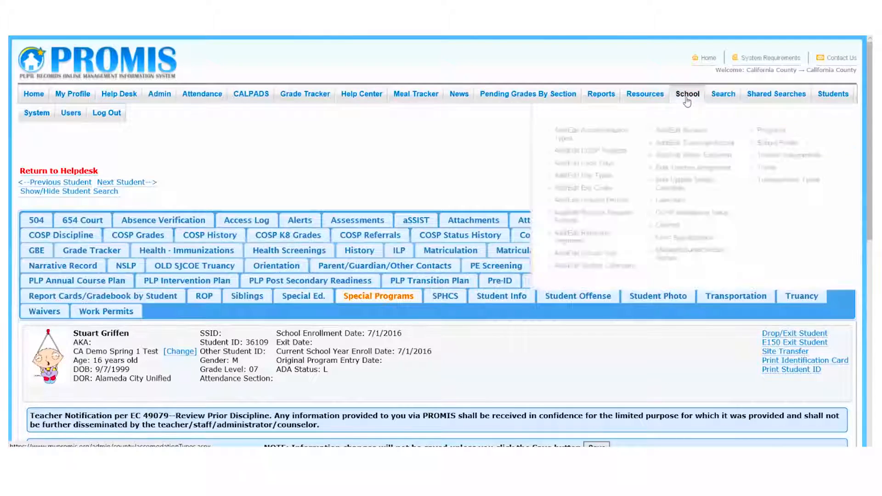
# Step: Start the Bulk Rollover ESY end-of-year task for CA Demo Spring 2 Test in California County District
pyautogui.moveTo(848, 105)
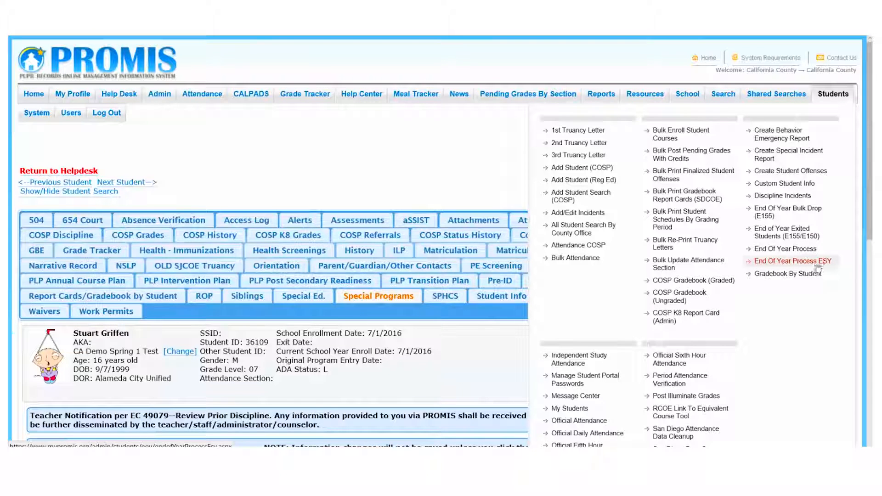
pyautogui.click(815, 264)
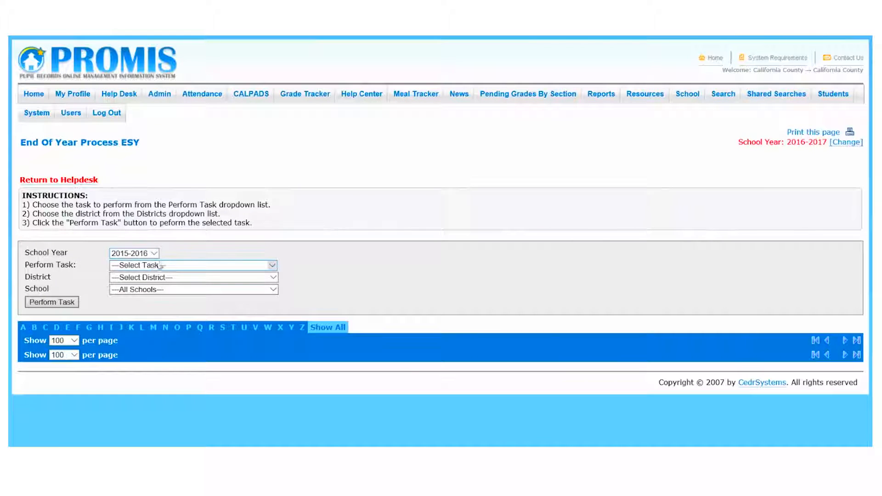
pyautogui.click(186, 269)
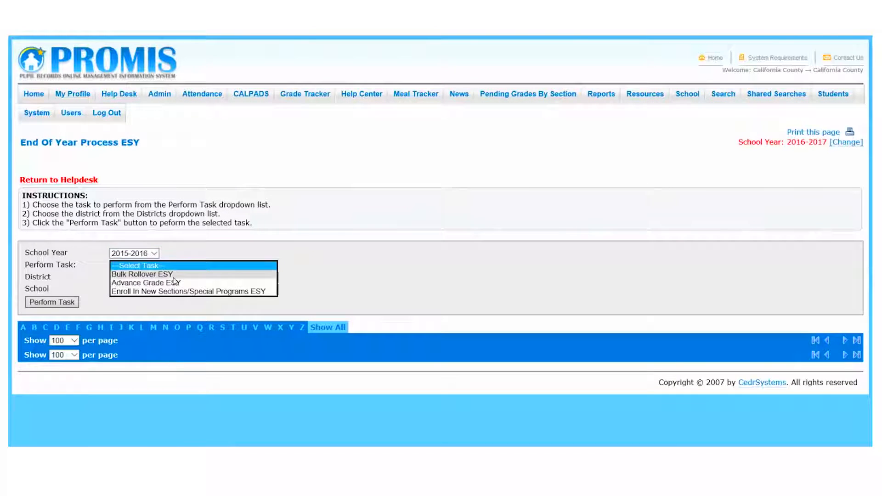
pyautogui.click(204, 275)
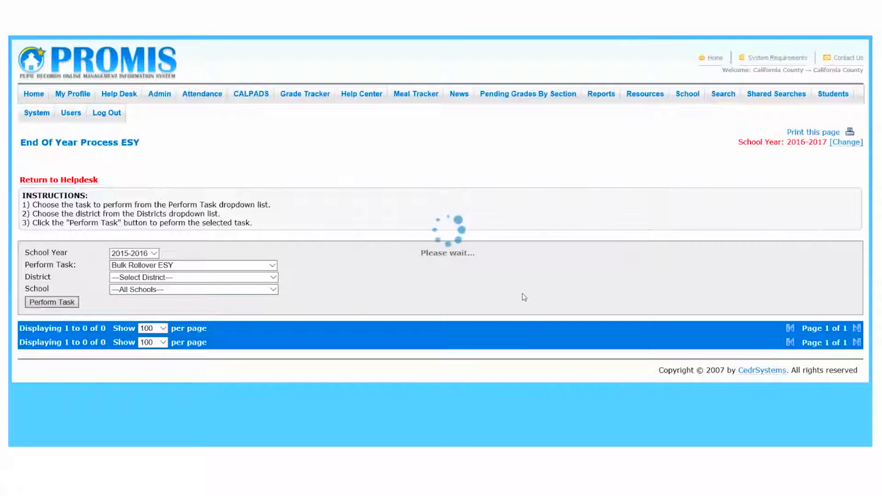
pyautogui.click(186, 278)
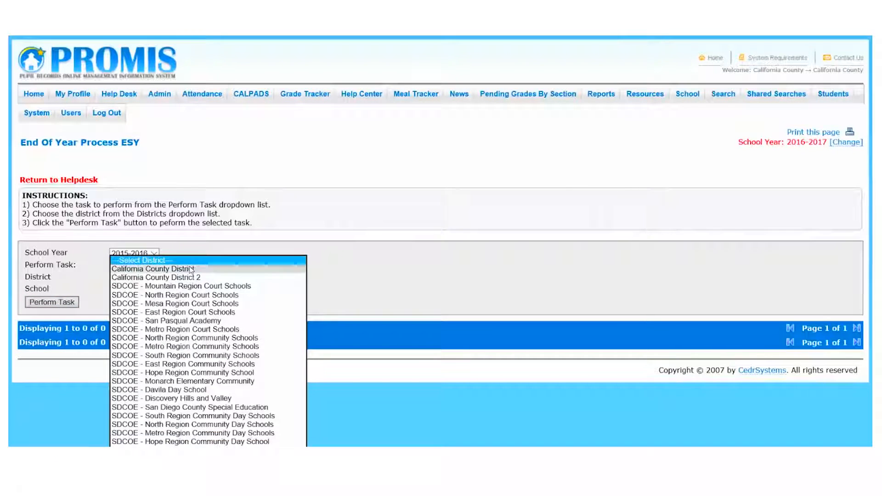
pyautogui.click(189, 278)
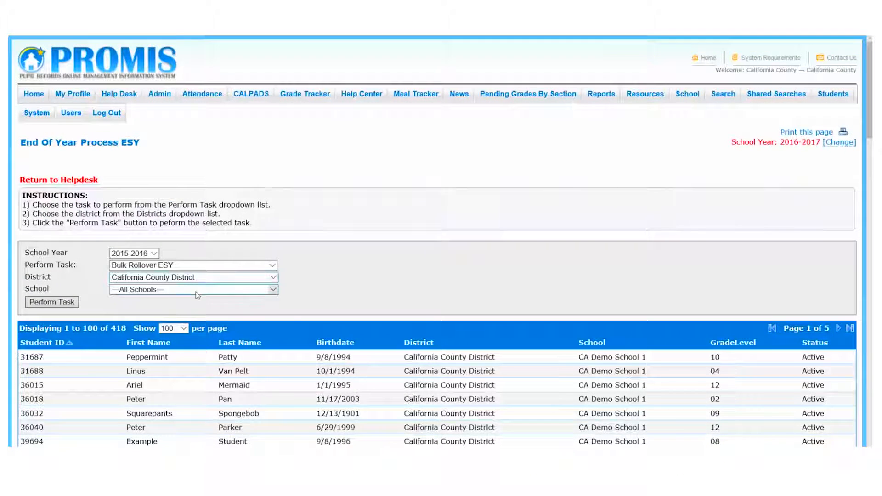
pyautogui.click(172, 289)
pyautogui.click(174, 393)
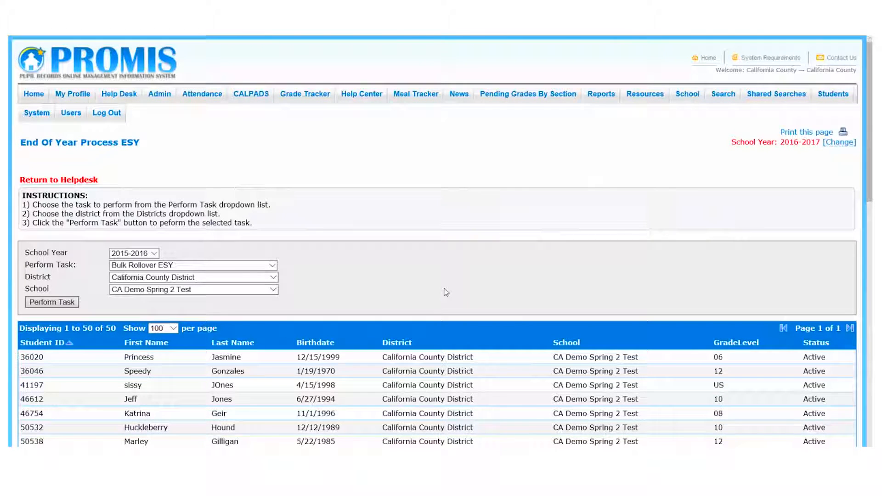
pyautogui.scroll(-1, 446, 292)
pyautogui.click(59, 242)
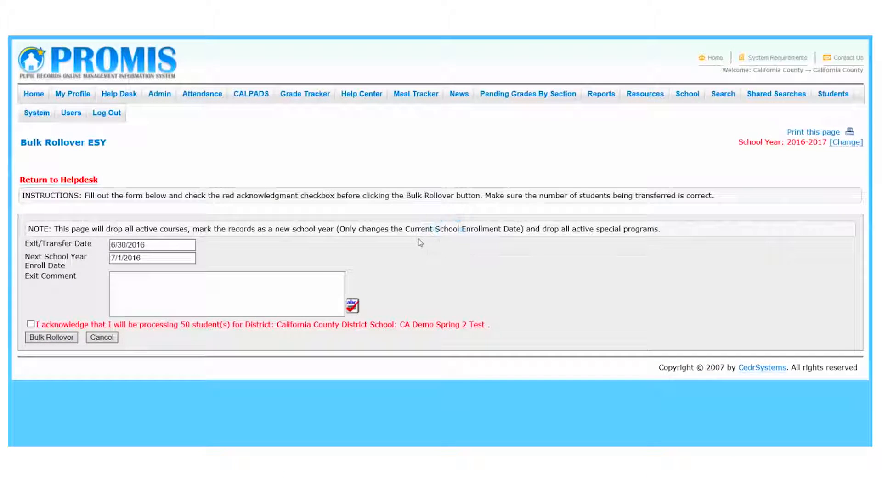
# Step: Enter "transfer" as the exit comment, acknowledge the students being processed, and run the bulk rollover
pyautogui.click(235, 300)
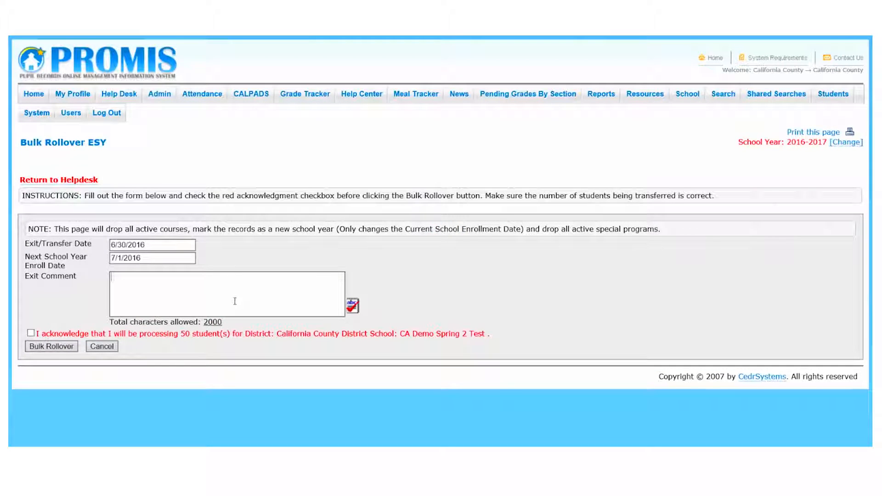
pyautogui.write('transer')
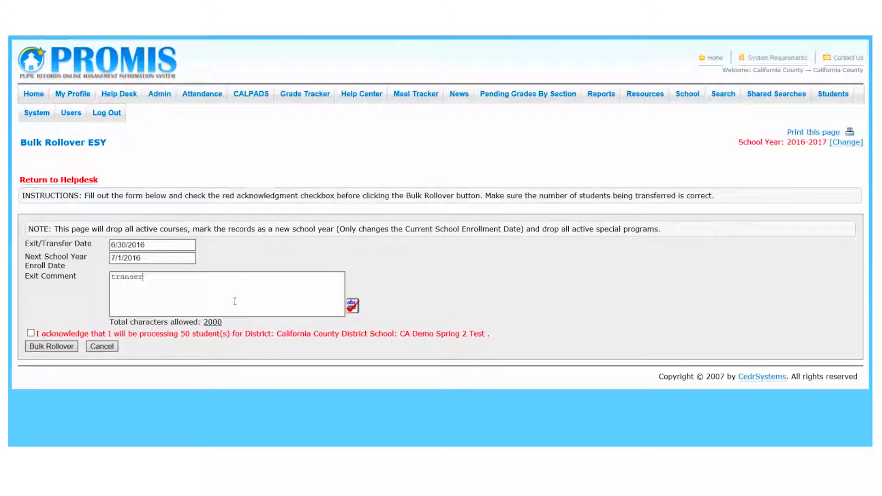
pyautogui.press('BackSpace')
pyautogui.press('BackSpace')
pyautogui.press('BackSpace')
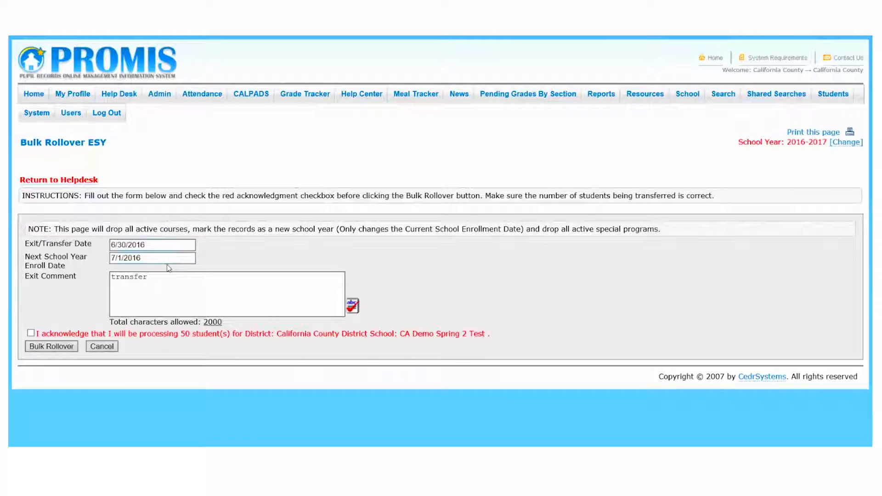
pyautogui.click(30, 333)
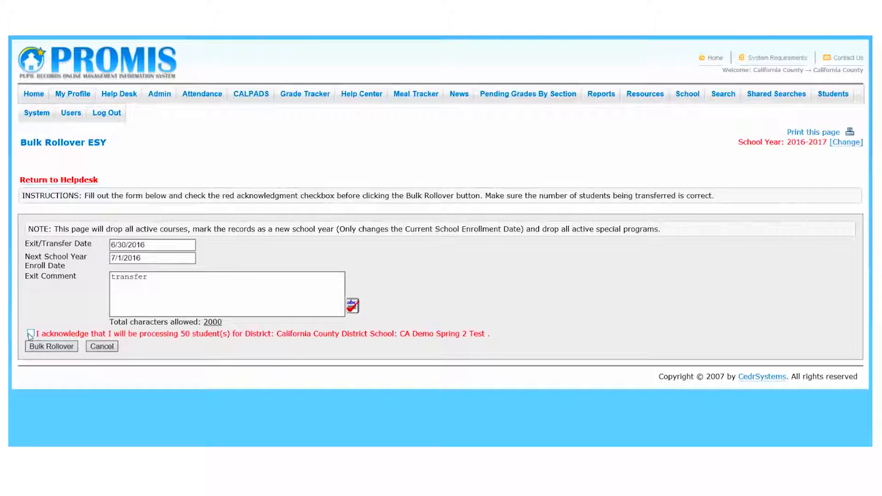
pyautogui.click(57, 347)
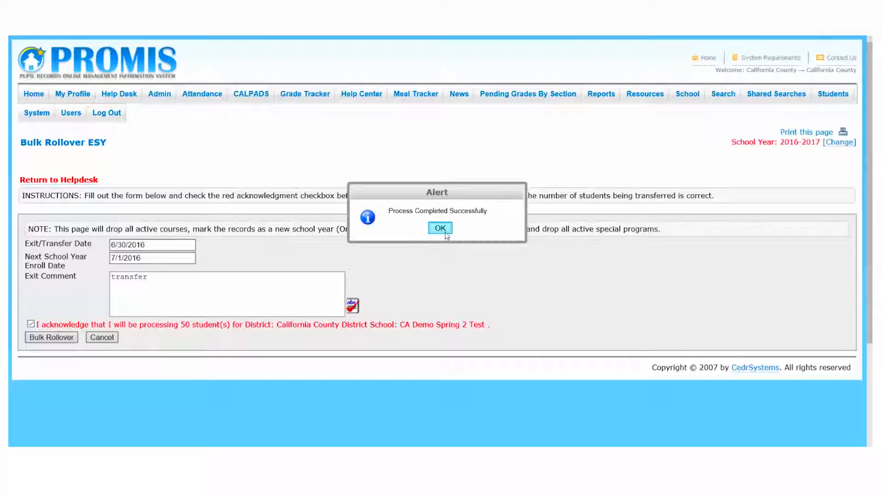
pyautogui.click(440, 228)
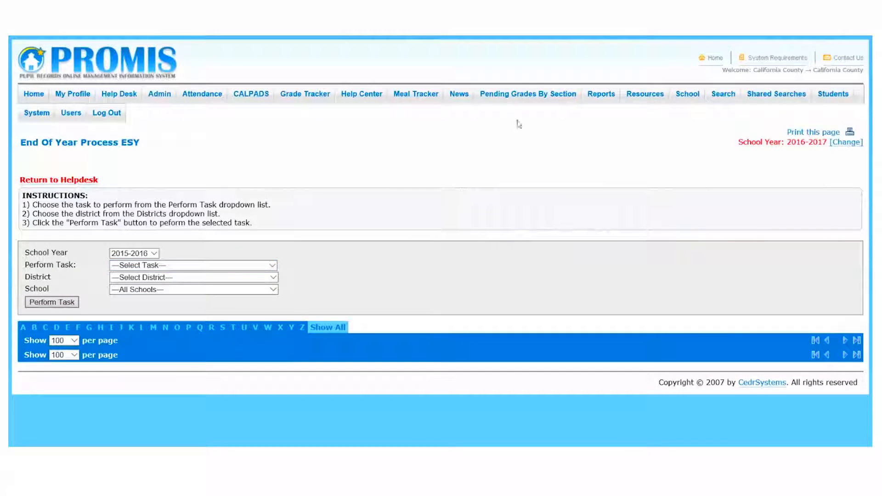
# Step: Check the 2016-2017 sections of CA Demo Spring 2 Test in California County District
pyautogui.moveTo(681, 98)
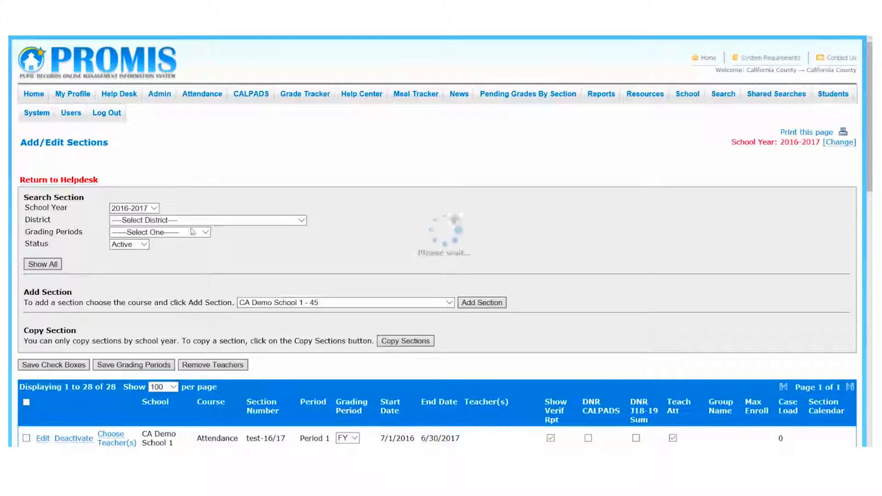
pyautogui.click(161, 220)
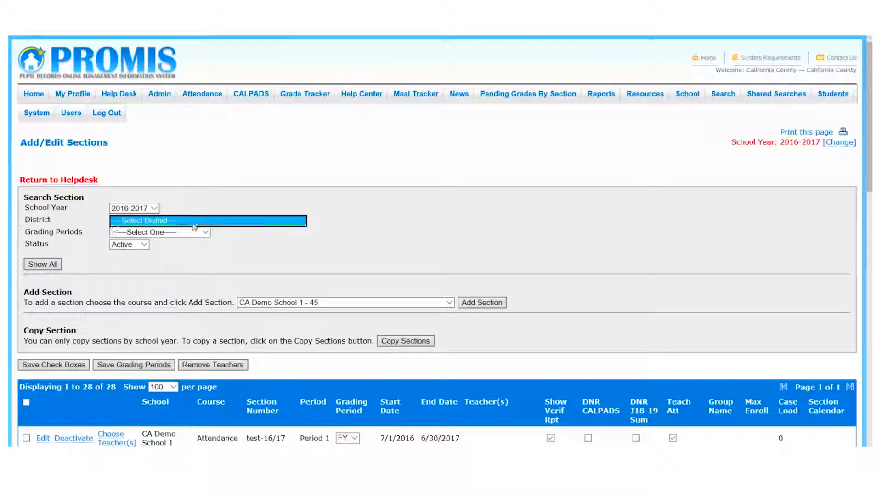
pyautogui.click(156, 229)
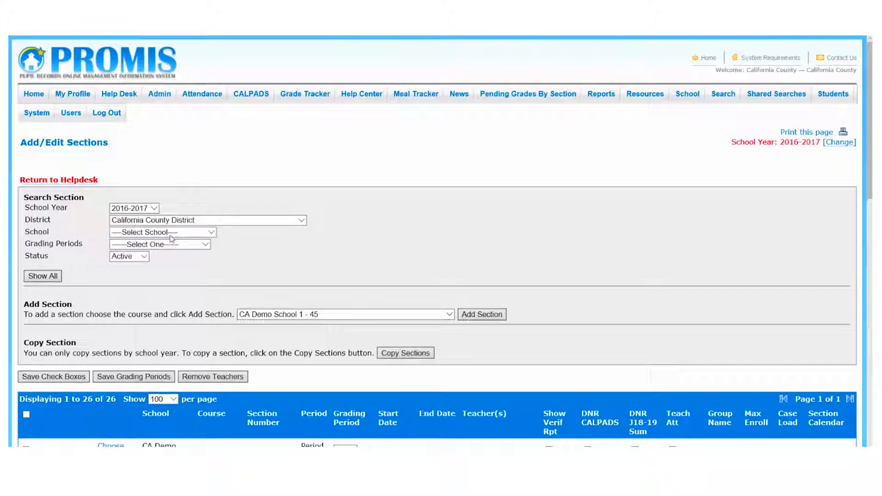
pyautogui.click(167, 232)
pyautogui.click(173, 275)
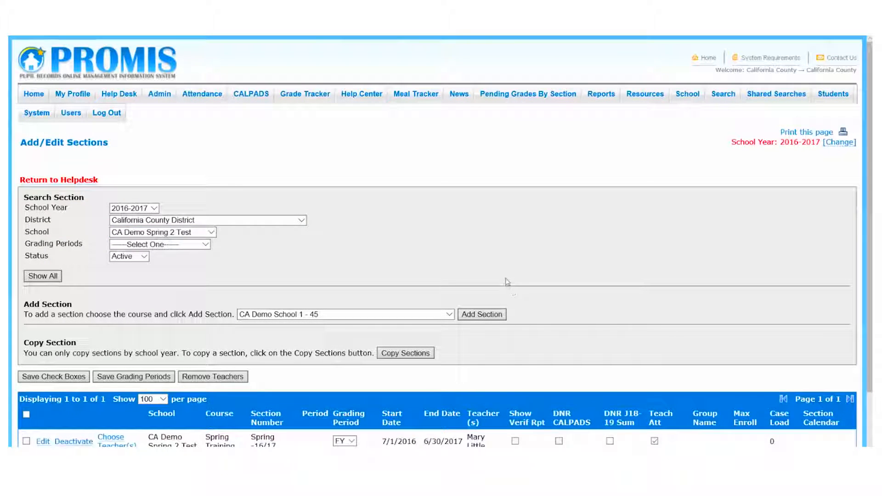
pyautogui.scroll(-1, 507, 282)
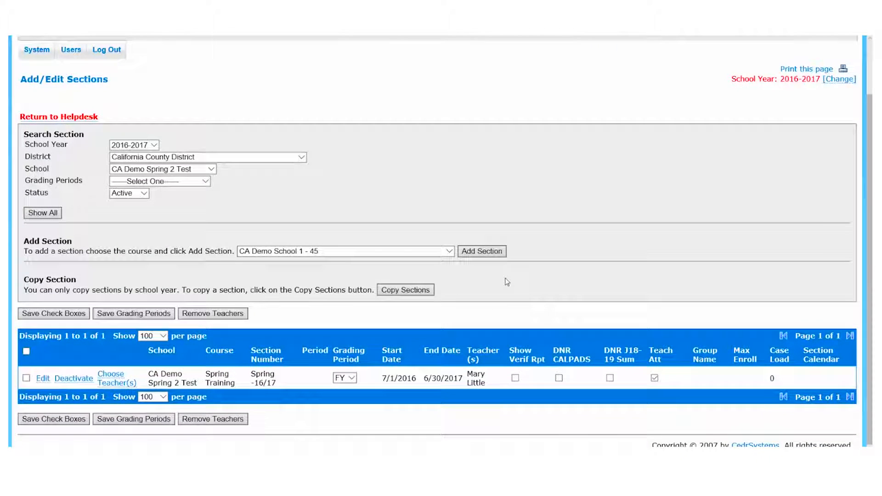
pyautogui.scroll(1, 554, 226)
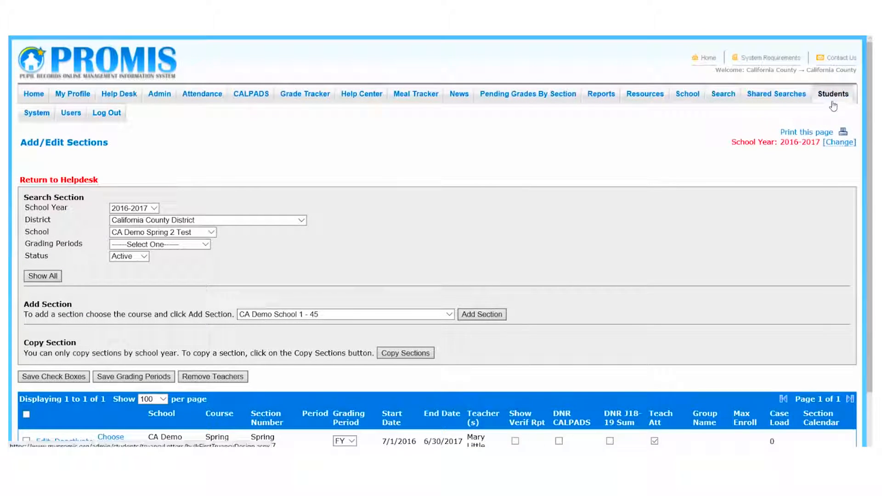
# Step: Start the Enroll In New Sections/Special Programs ESY end-of-year task for CA Demo Spring 2 Test in California County District
pyautogui.moveTo(833, 96)
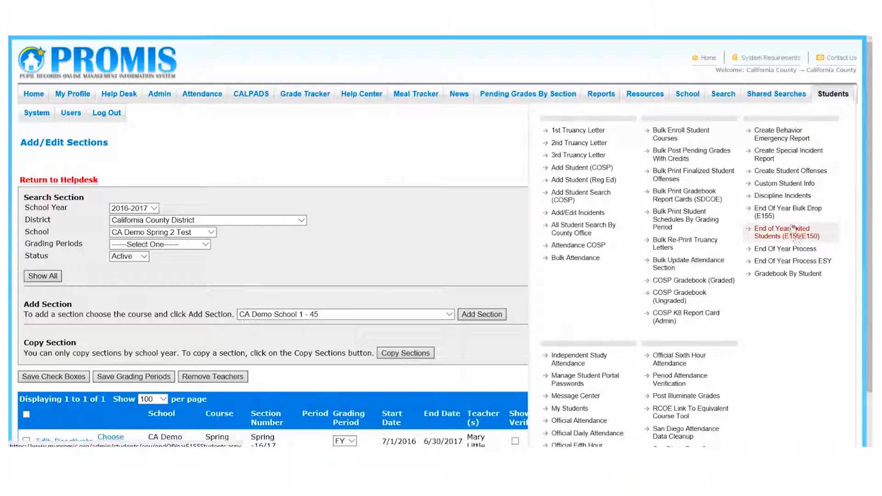
pyautogui.click(790, 261)
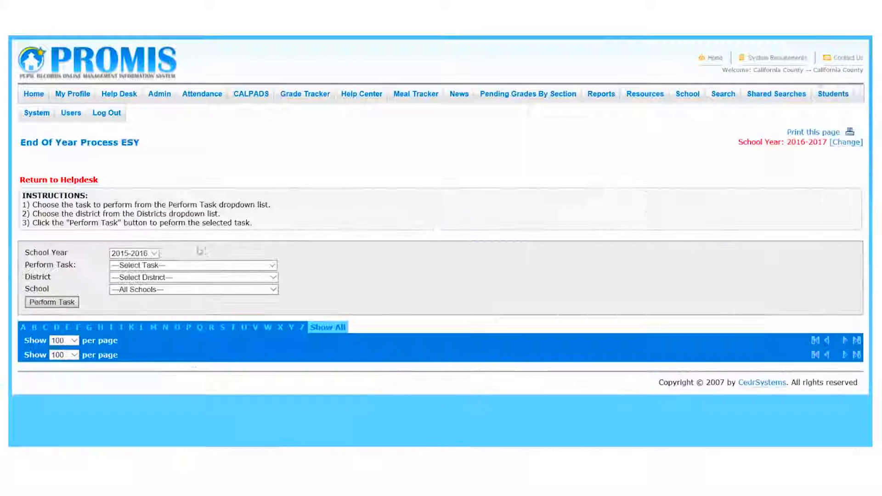
pyautogui.click(179, 265)
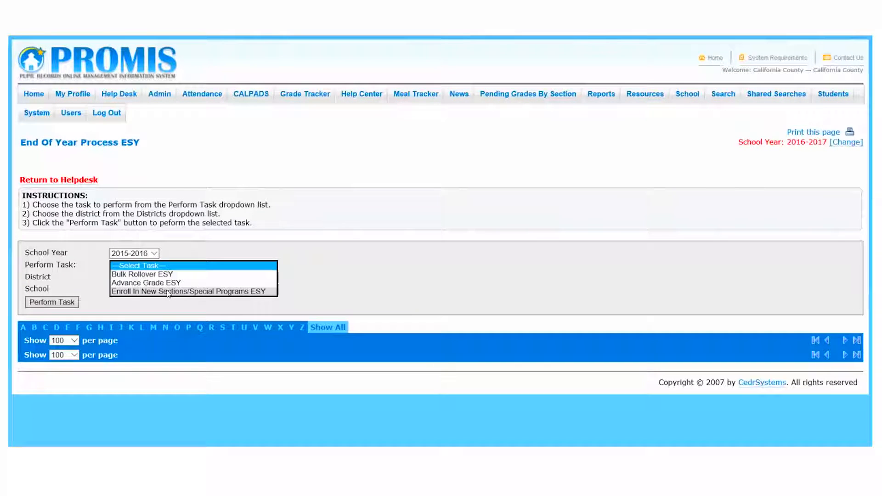
pyautogui.click(169, 291)
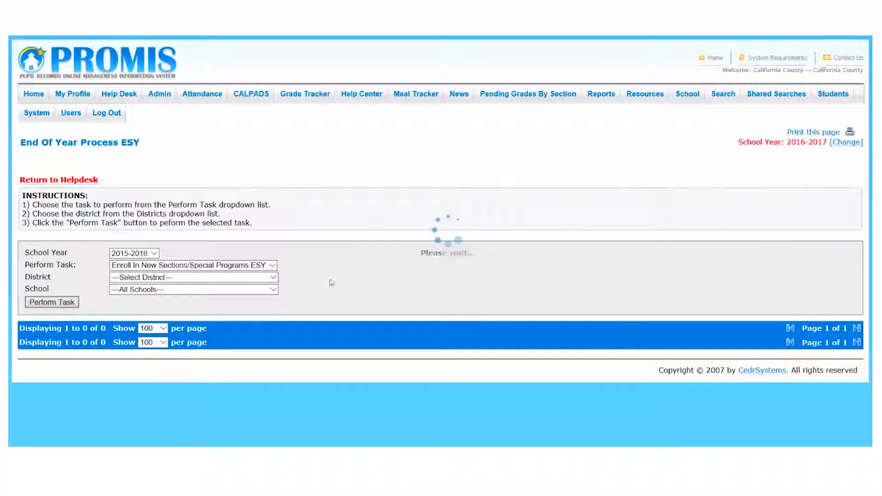
pyautogui.click(162, 278)
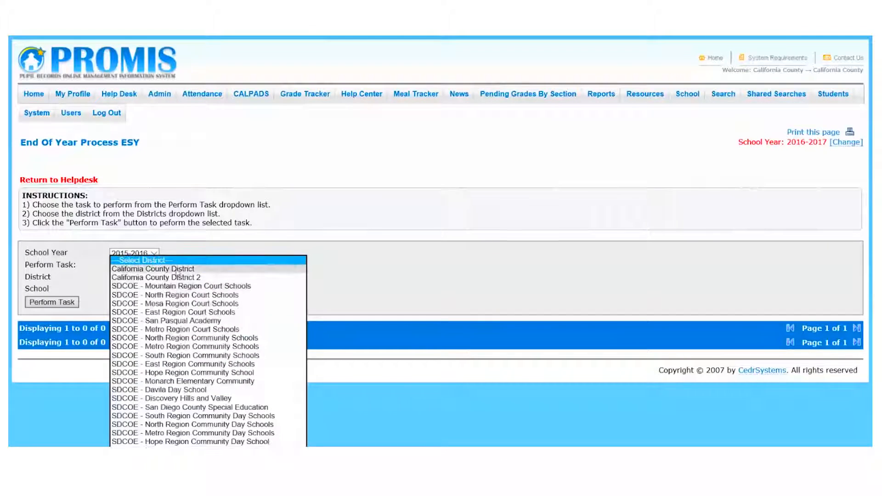
pyautogui.click(181, 276)
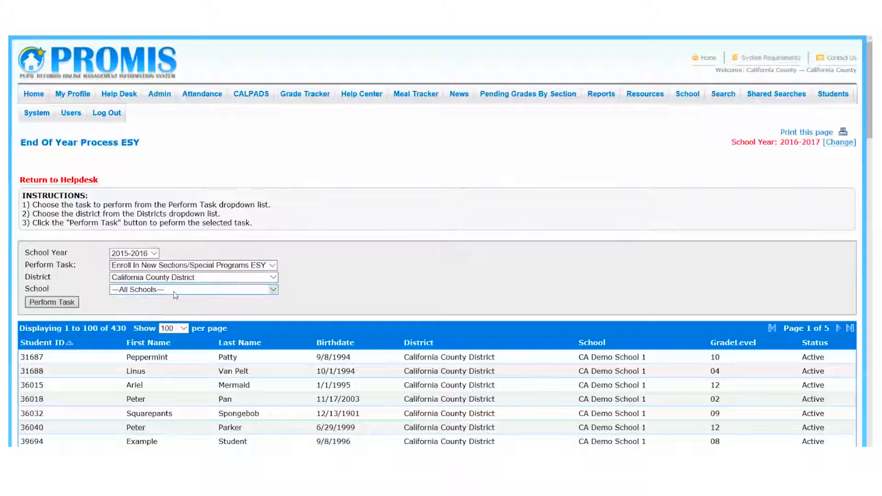
pyautogui.click(186, 290)
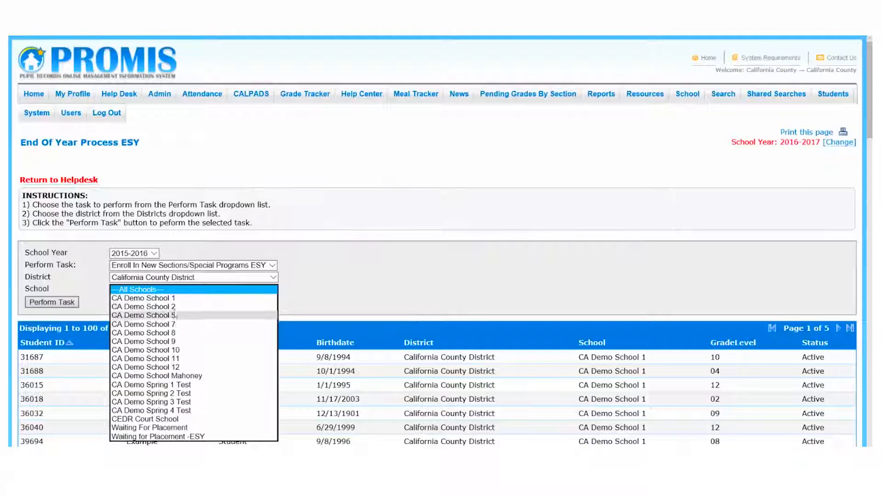
pyautogui.click(175, 393)
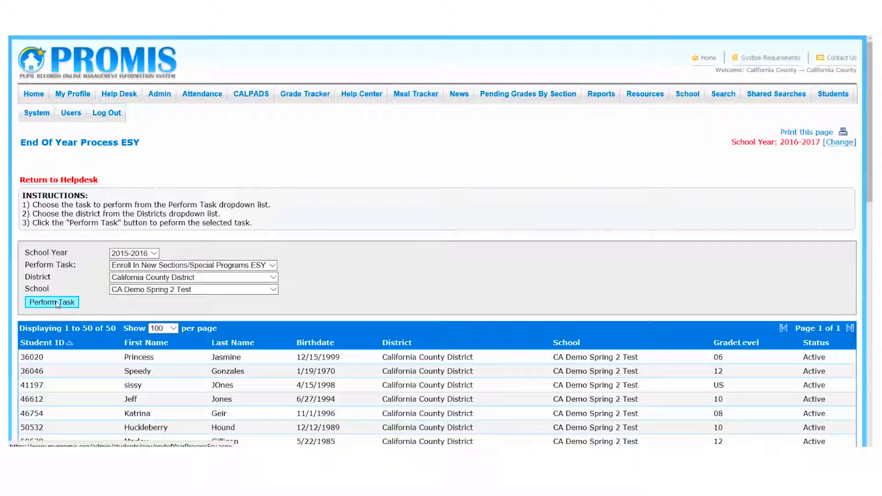
pyautogui.click(56, 303)
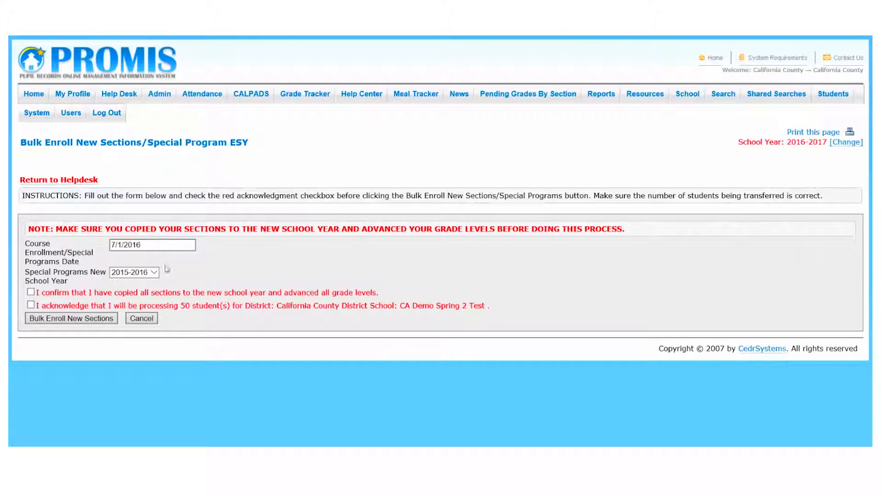
# Step: Set the special programs' new school year to 2016-2017, confirm the copied sections, acknowledge the students being processed, and run the bulk enrollment
pyautogui.click(137, 273)
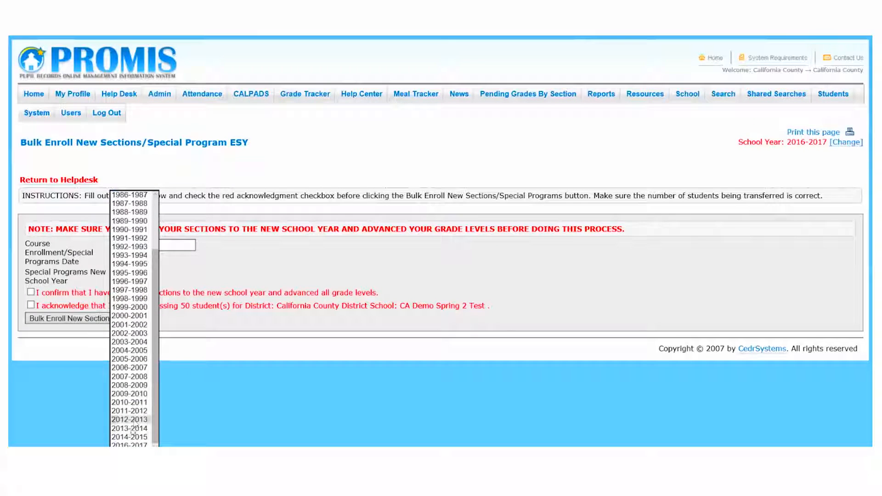
pyautogui.click(134, 444)
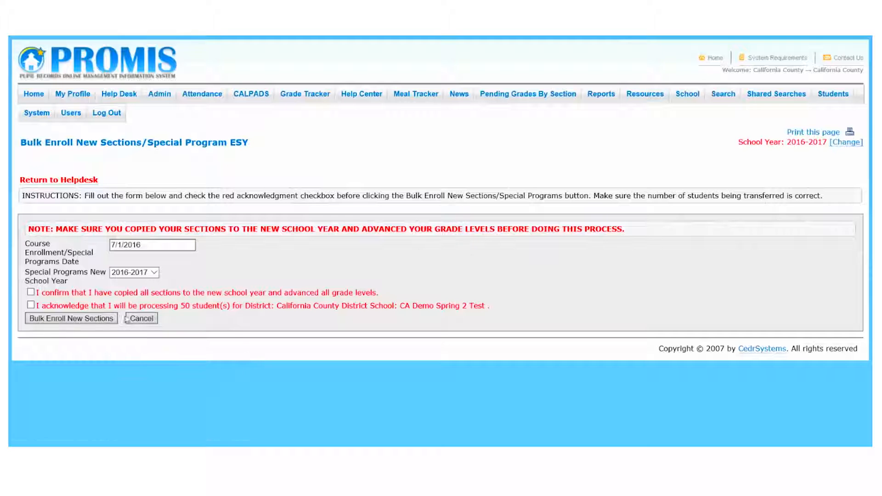
pyautogui.click(32, 305)
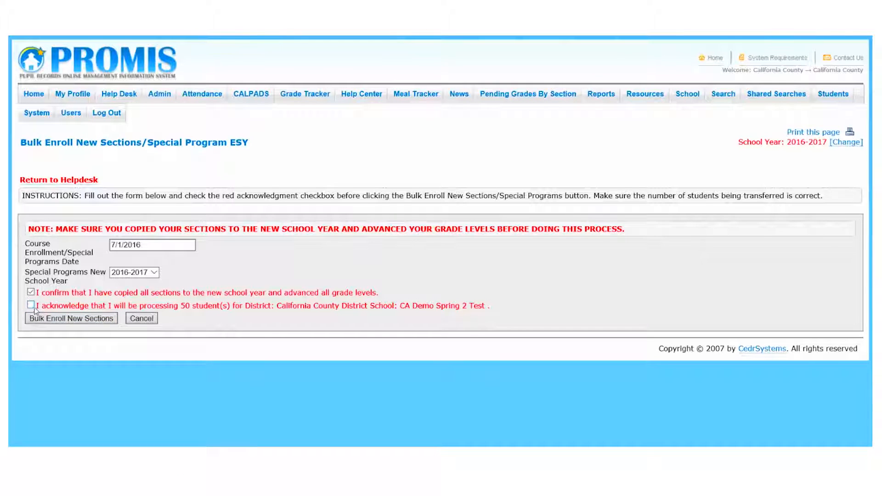
pyautogui.click(68, 320)
pyautogui.click(88, 322)
pyautogui.click(441, 227)
# Step: Look up a student by student ID from the home page and review the student's profile
pyautogui.click(34, 94)
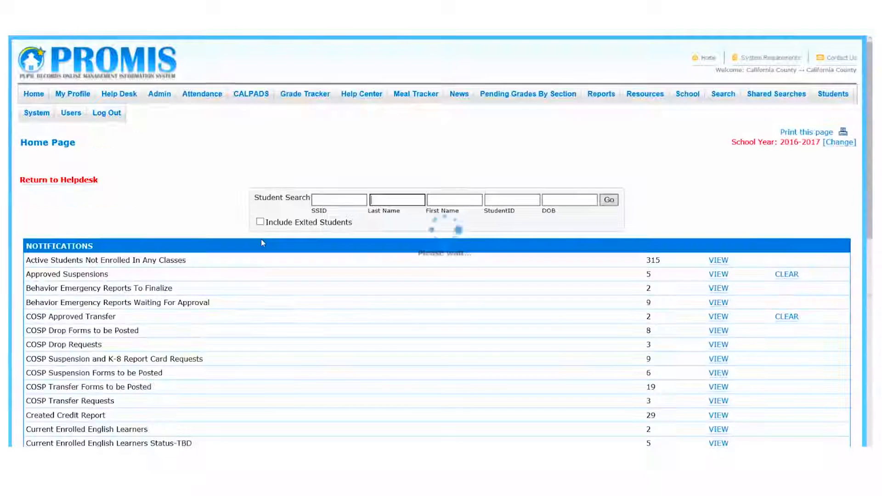
pyautogui.click(511, 204)
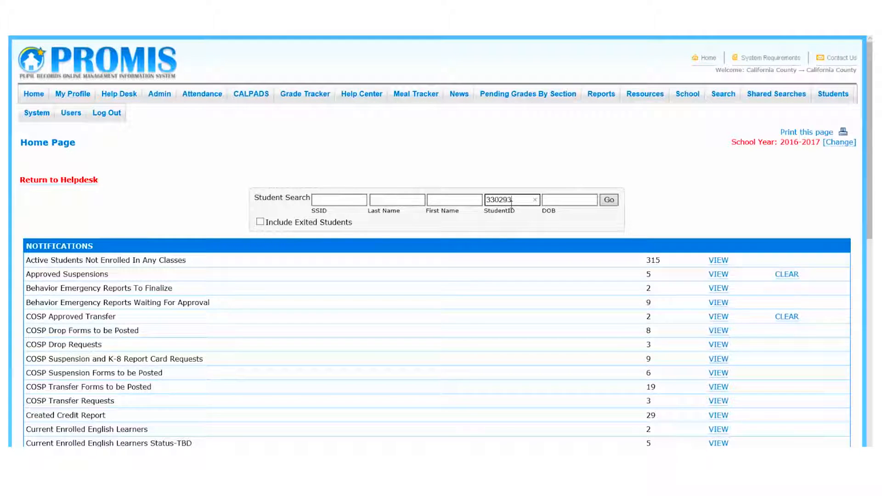
pyautogui.press('Return')
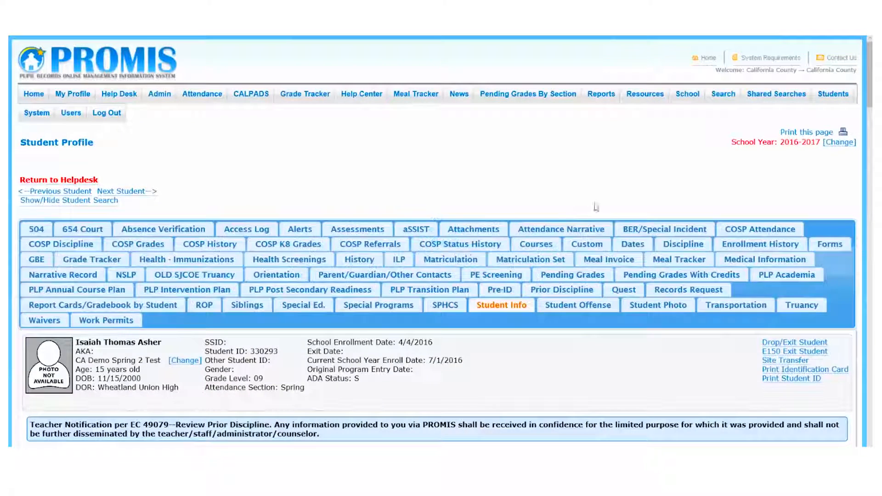
pyautogui.scroll(-3, 536, 318)
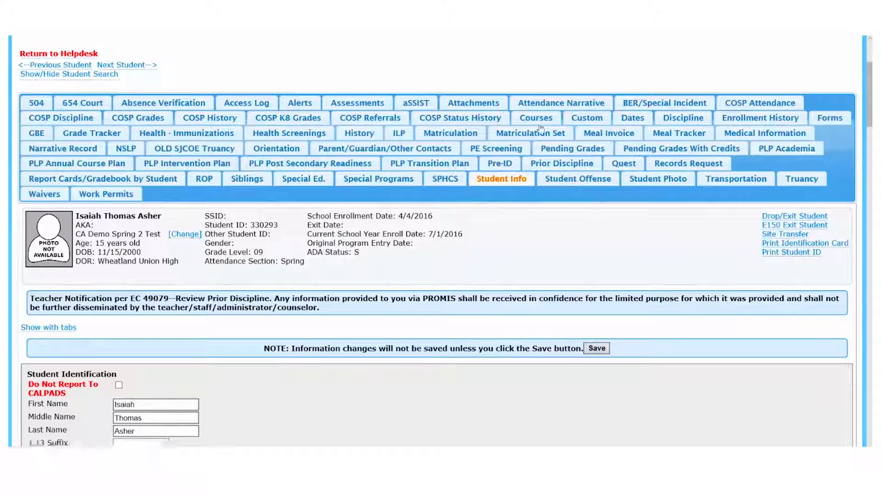
pyautogui.scroll(3, 625, 152)
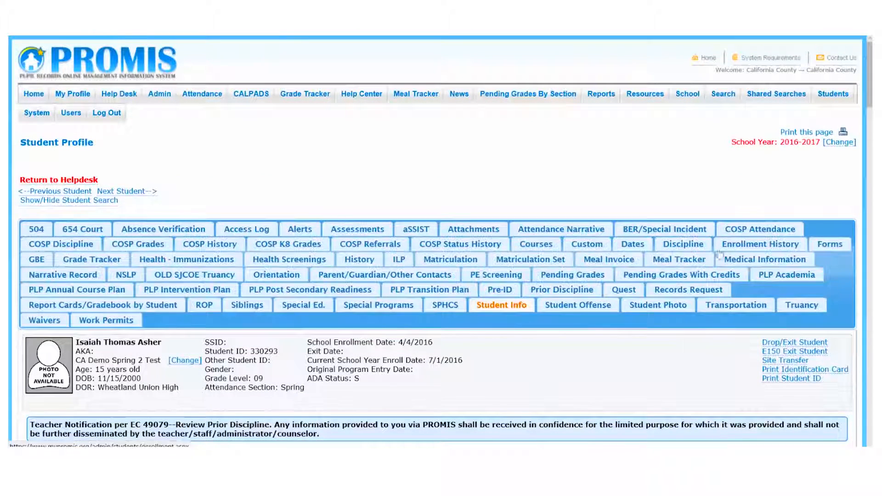
# Step: Check the student's COSP enrollment and status changes for 2016-2017
pyautogui.click(203, 248)
pyautogui.scroll(-5, 369, 259)
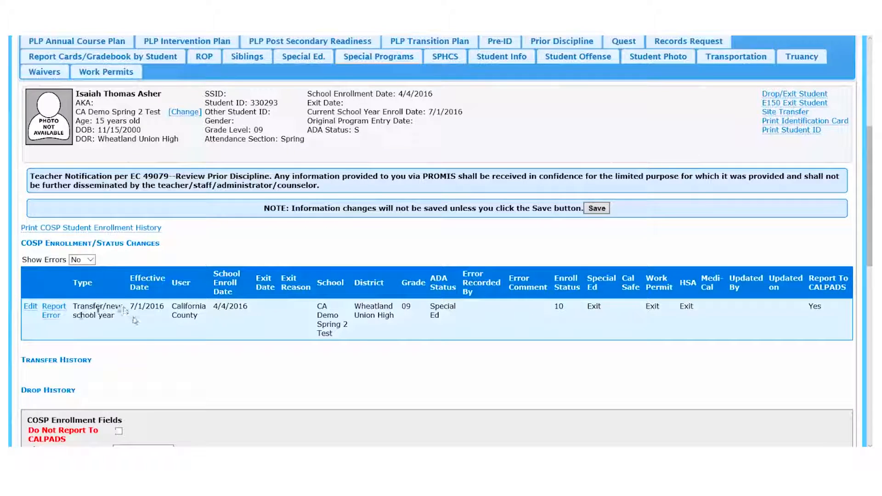
pyautogui.scroll(6, 407, 308)
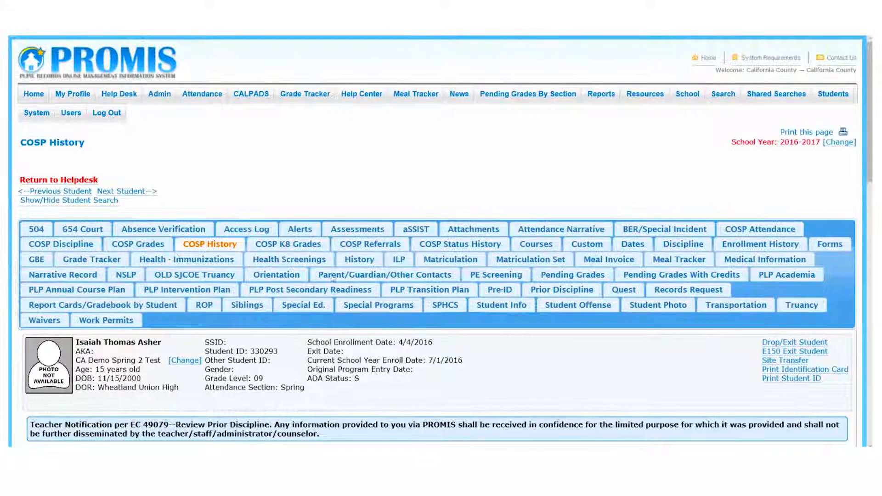
# Step: Switch the school year to 2015-2016 and review the student's COSP enrollment, transfer and drop history for that year
pyautogui.click(839, 141)
pyautogui.click(166, 197)
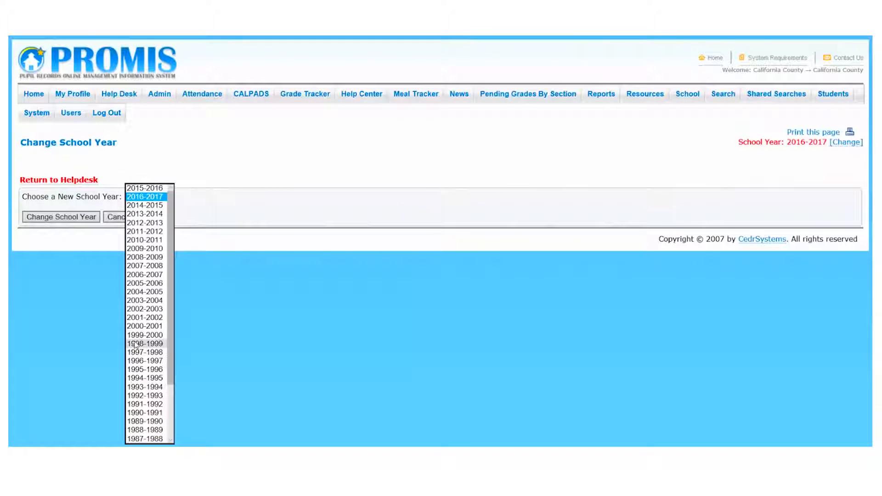
pyautogui.scroll(-3, 139, 262)
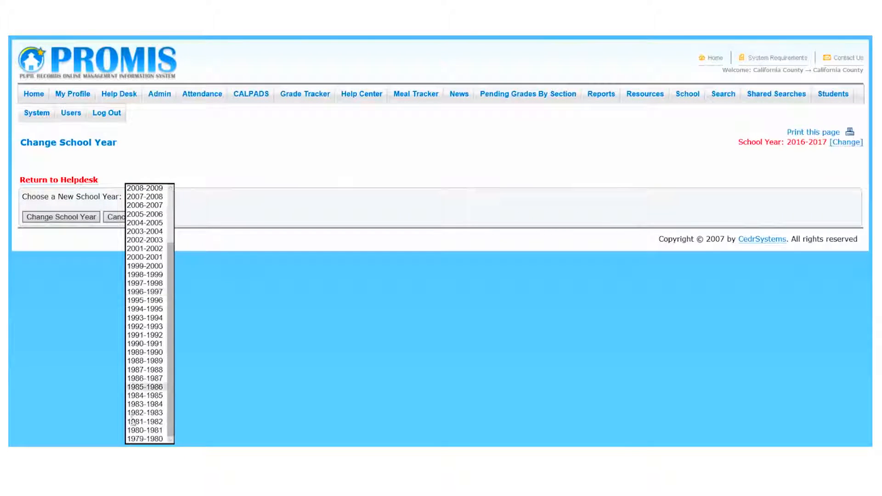
pyautogui.scroll(3, 137, 378)
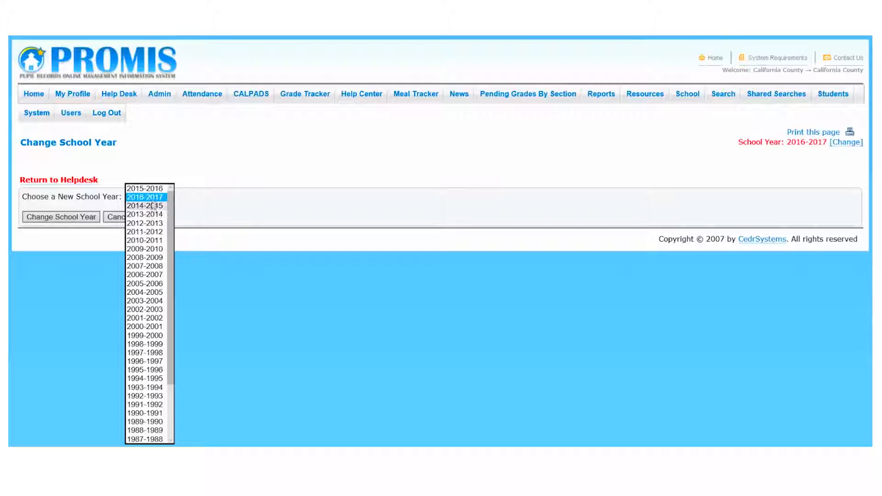
pyautogui.click(146, 188)
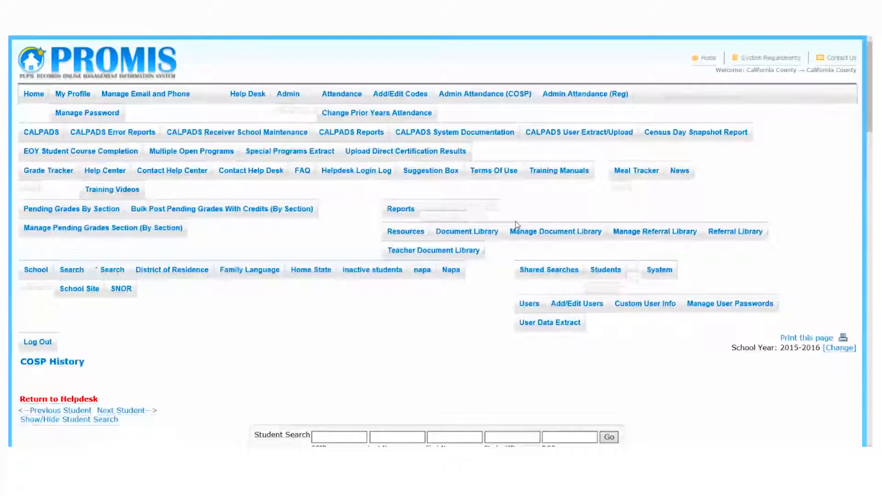
pyautogui.scroll(-15, 479, 318)
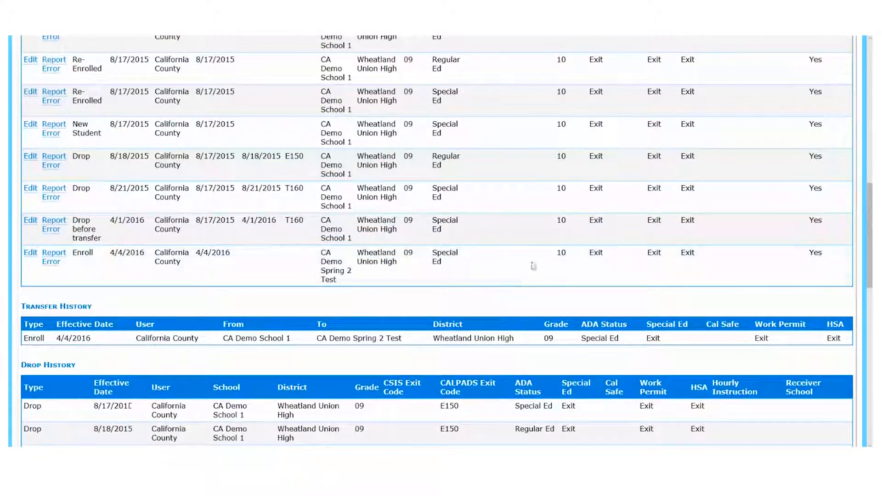
pyautogui.scroll(15, 529, 278)
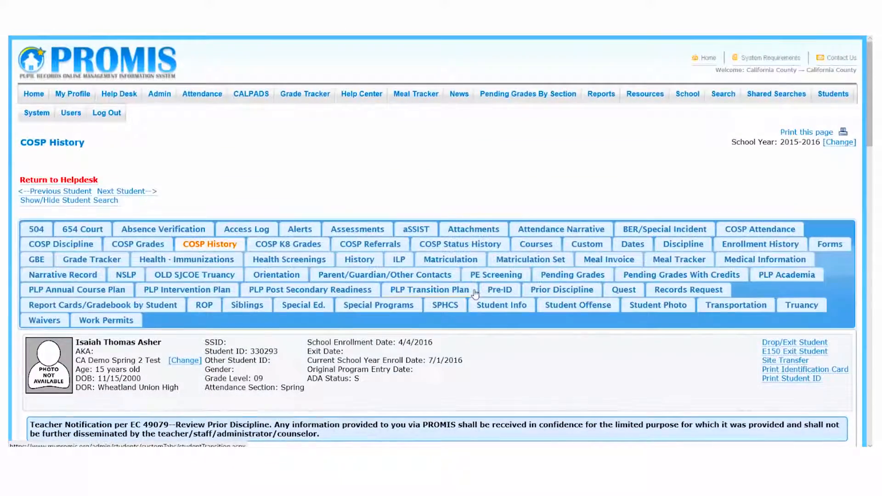